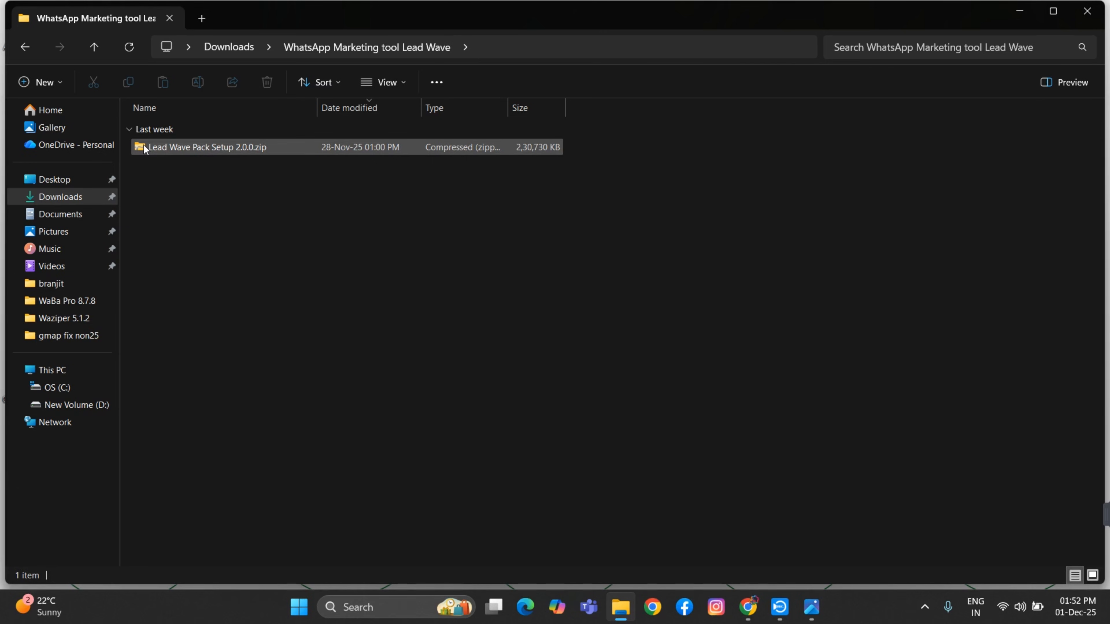
Extract Lead Wave Pack Setup 2.0.0.zip into its own folder with WinRAR's Extract Here
left_click(141, 153)
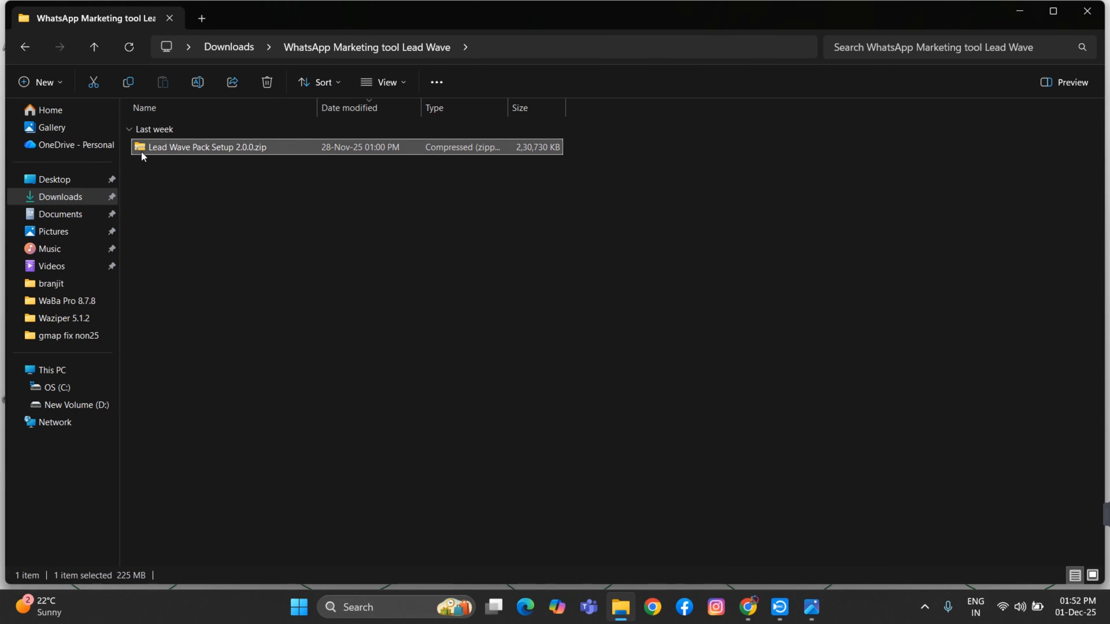
right_click(141, 152)
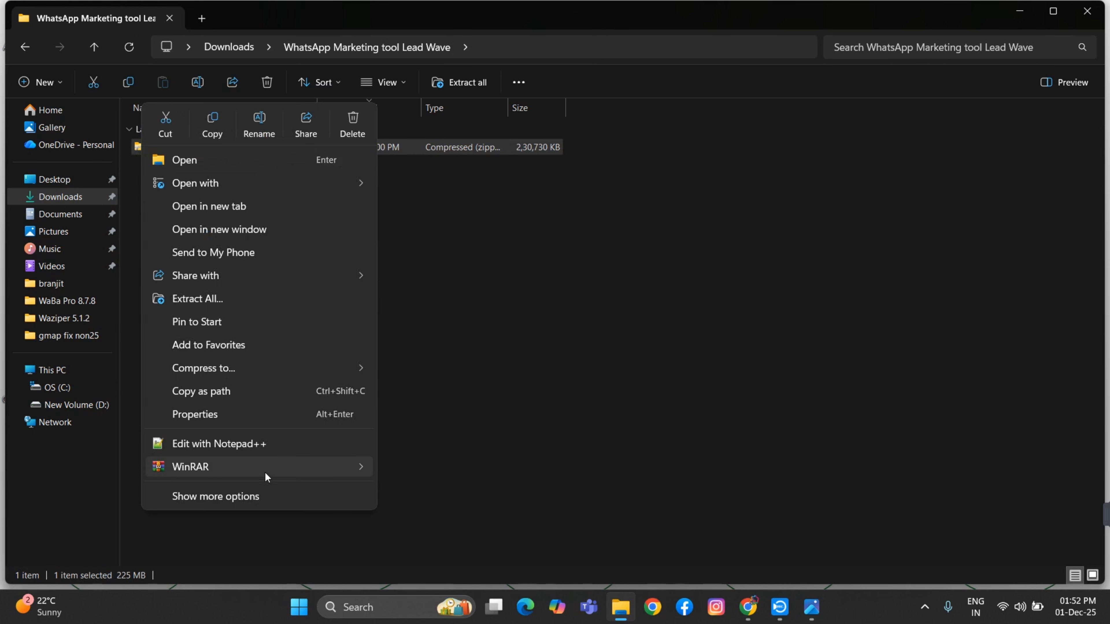
mouse_move(266, 473)
left_click(446, 538)
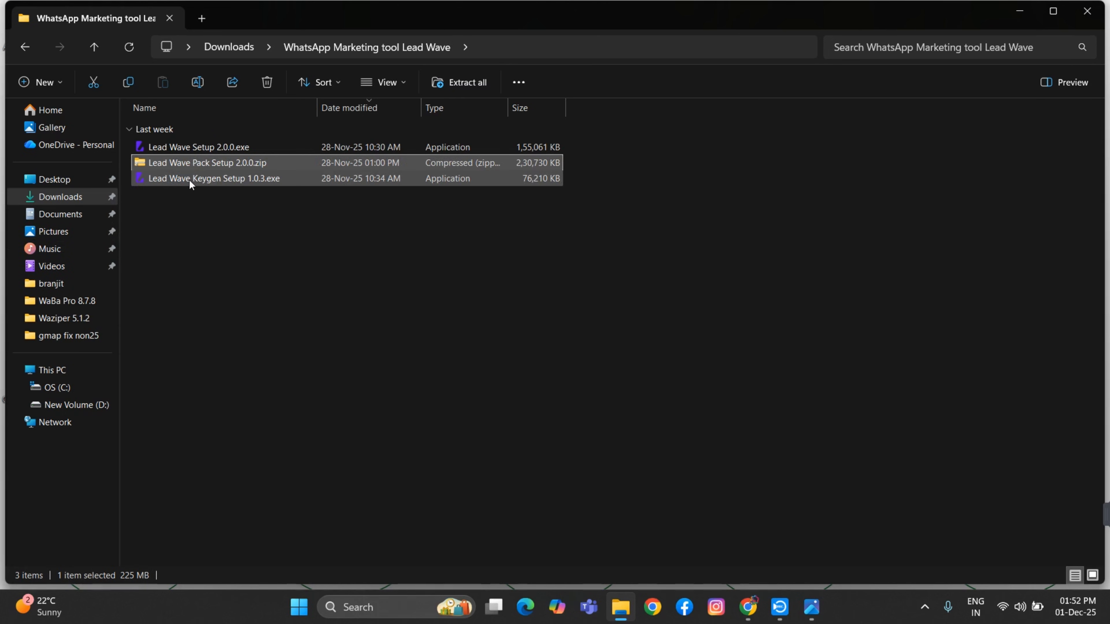
Install Lead Wave Keygen 1.0.3 as administrator for all users in the default folder, then launch it
mouse_move(188, 179)
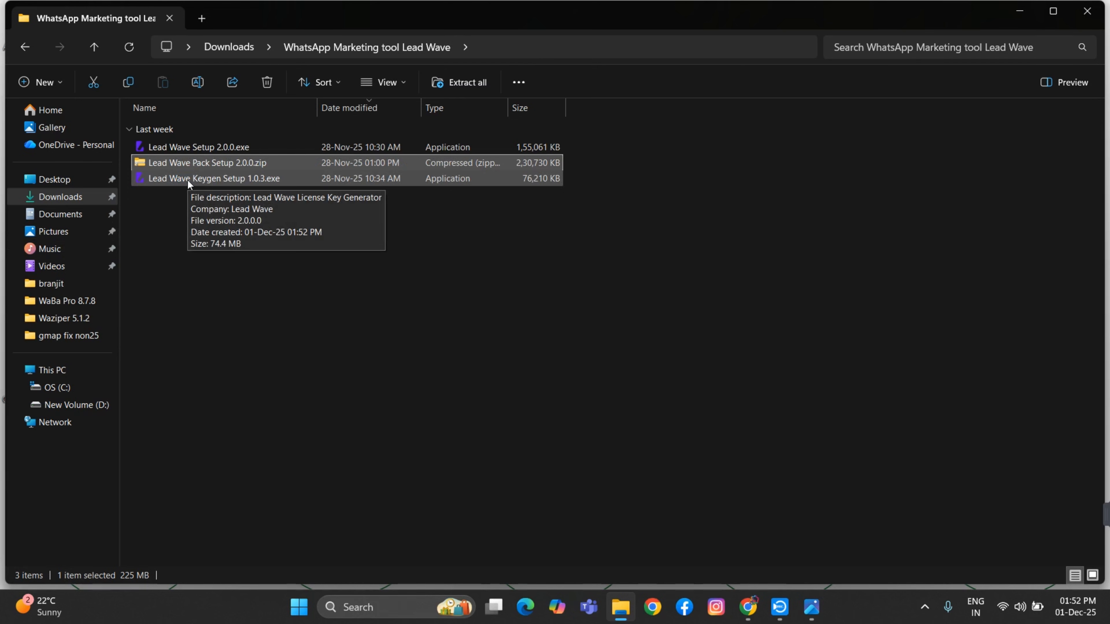
right_click(188, 179)
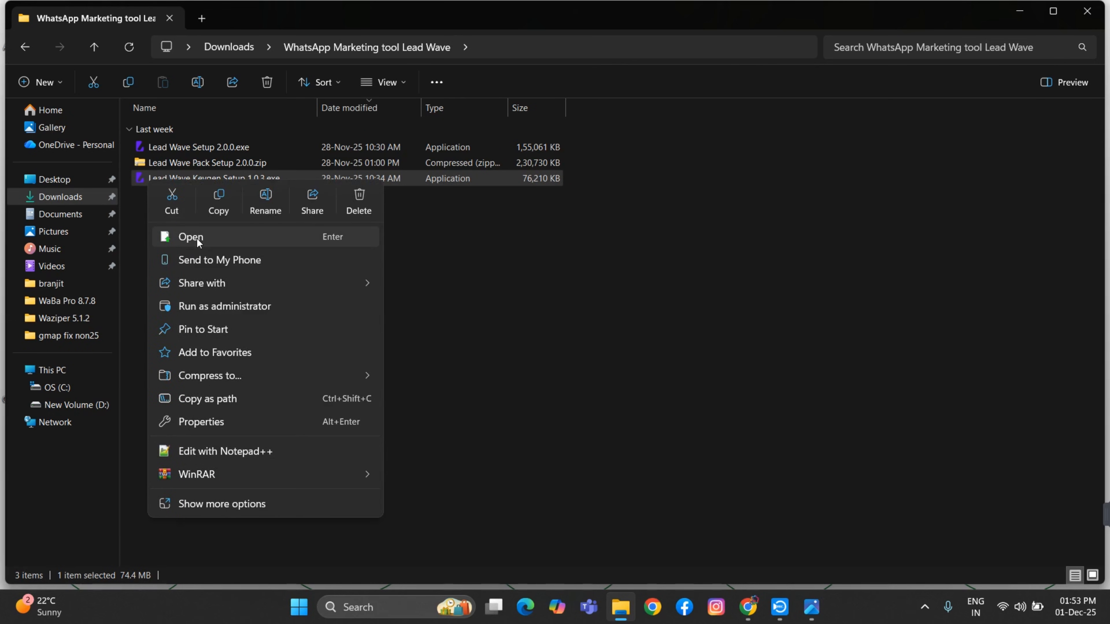
left_click(232, 311)
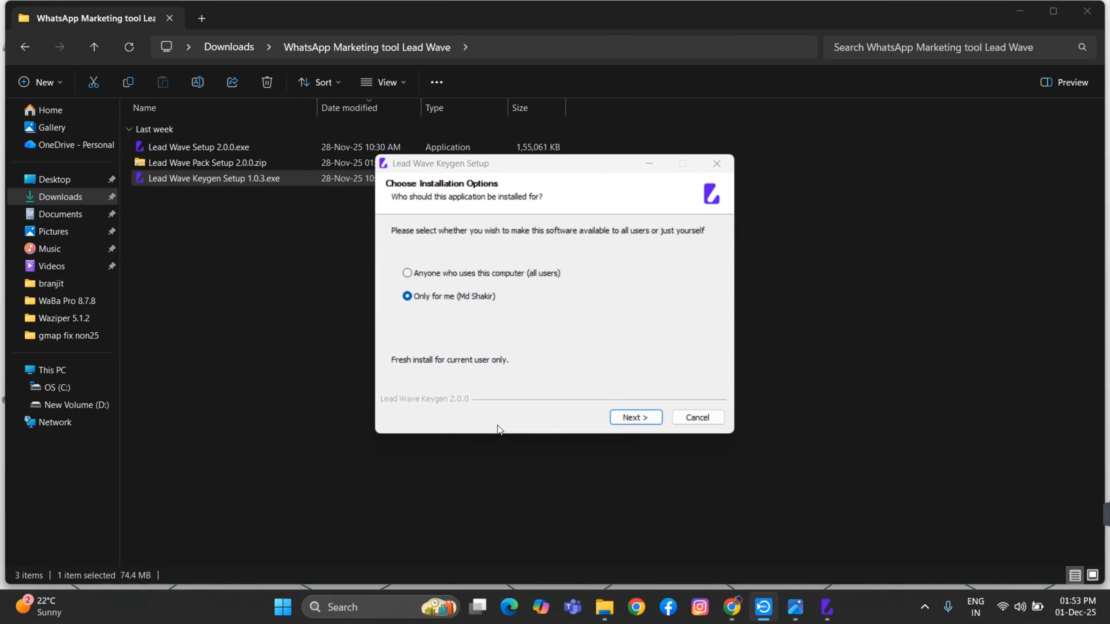
left_click(406, 273)
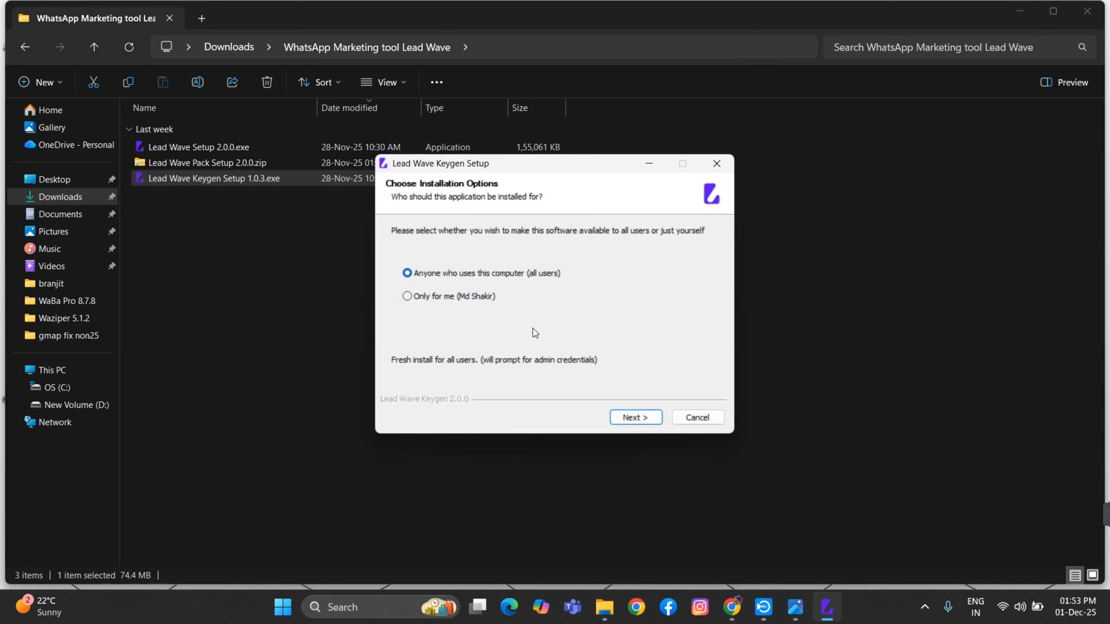
left_click(631, 417)
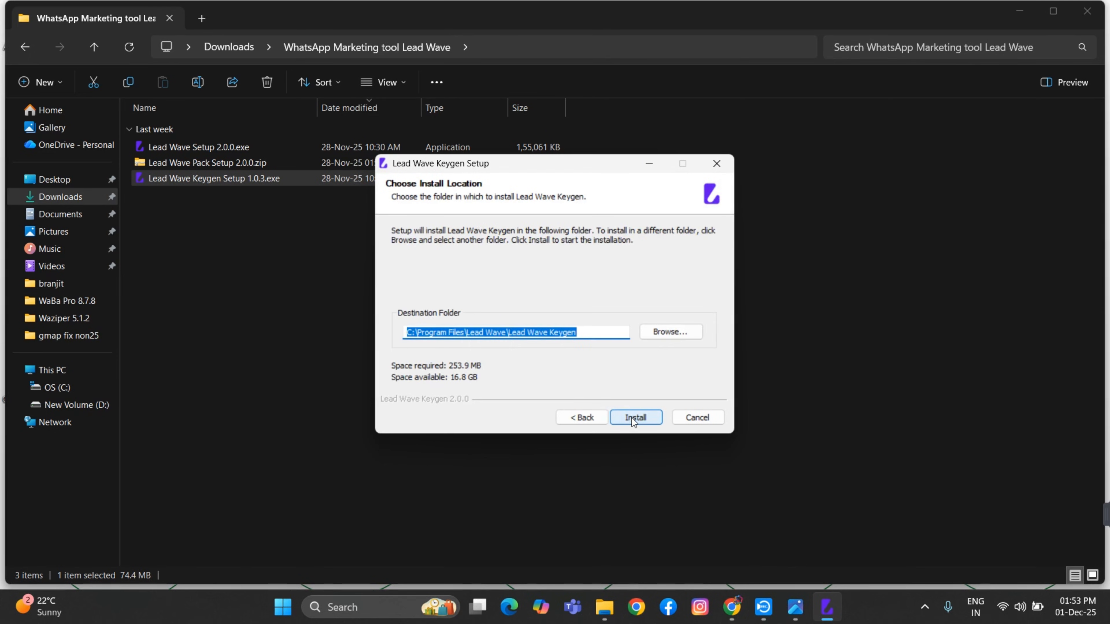
left_click(632, 418)
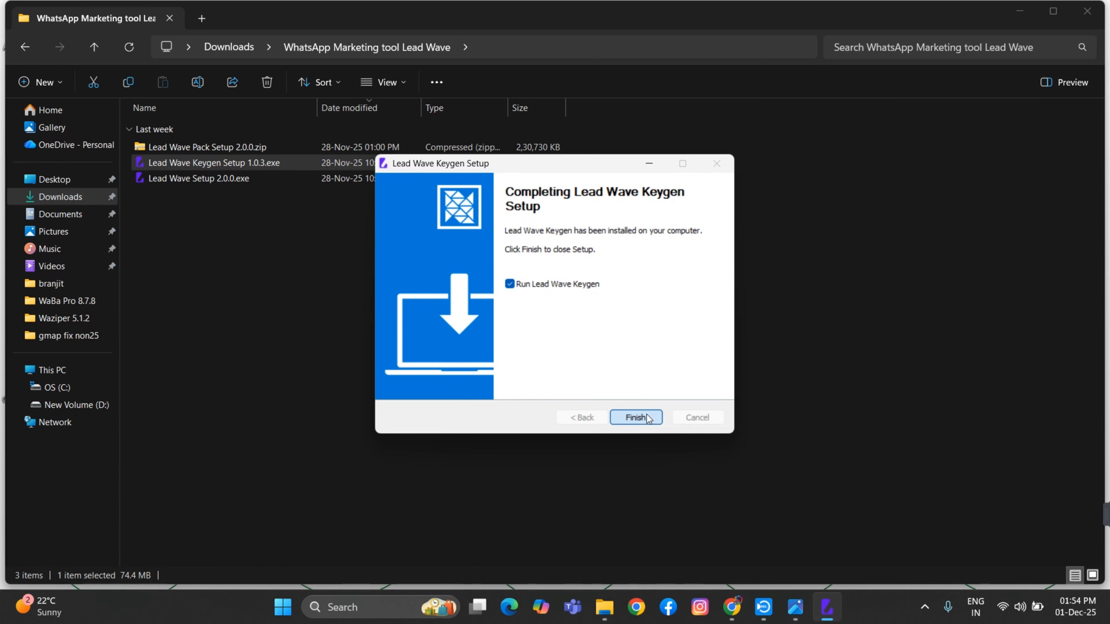
left_click(631, 423)
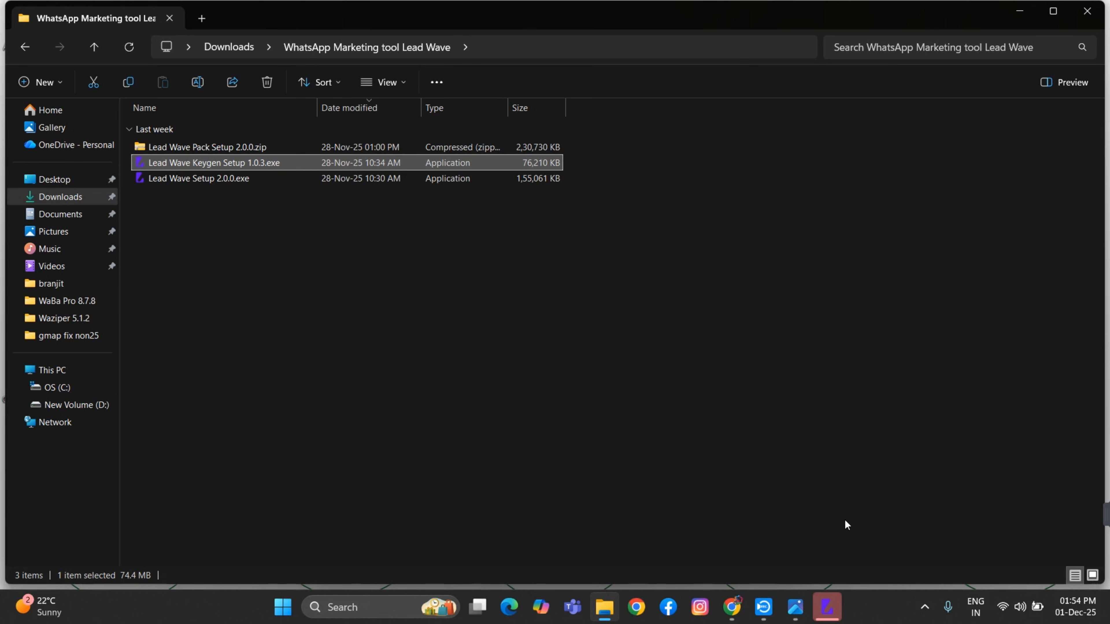
Activate the Keygen license by pasting the purchase code, then minimise the Keygen window
left_click(827, 606)
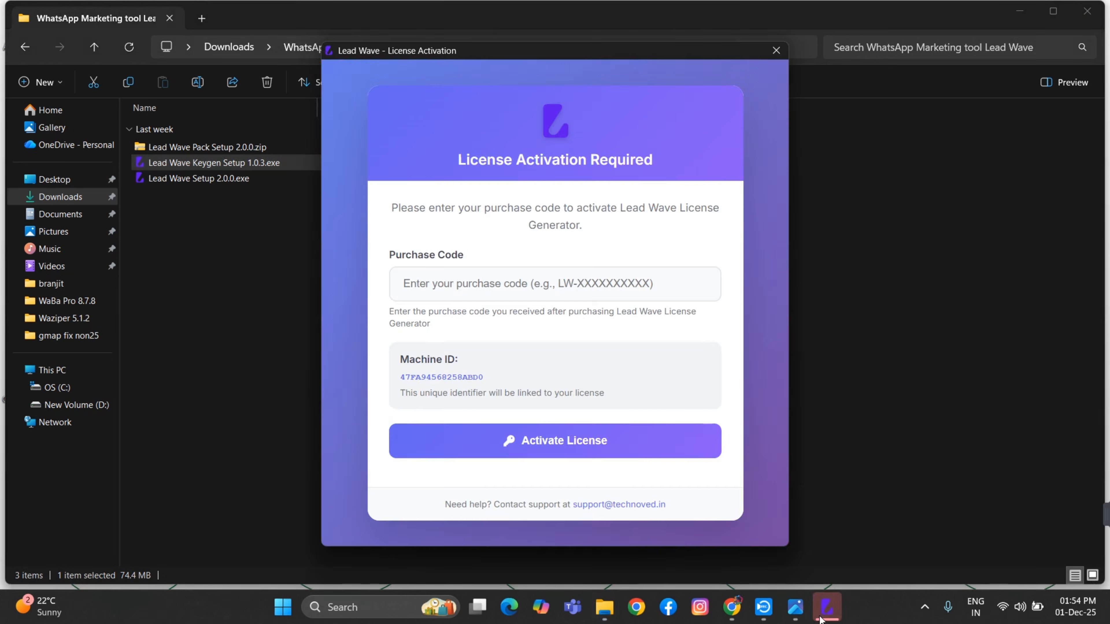
left_click(425, 285)
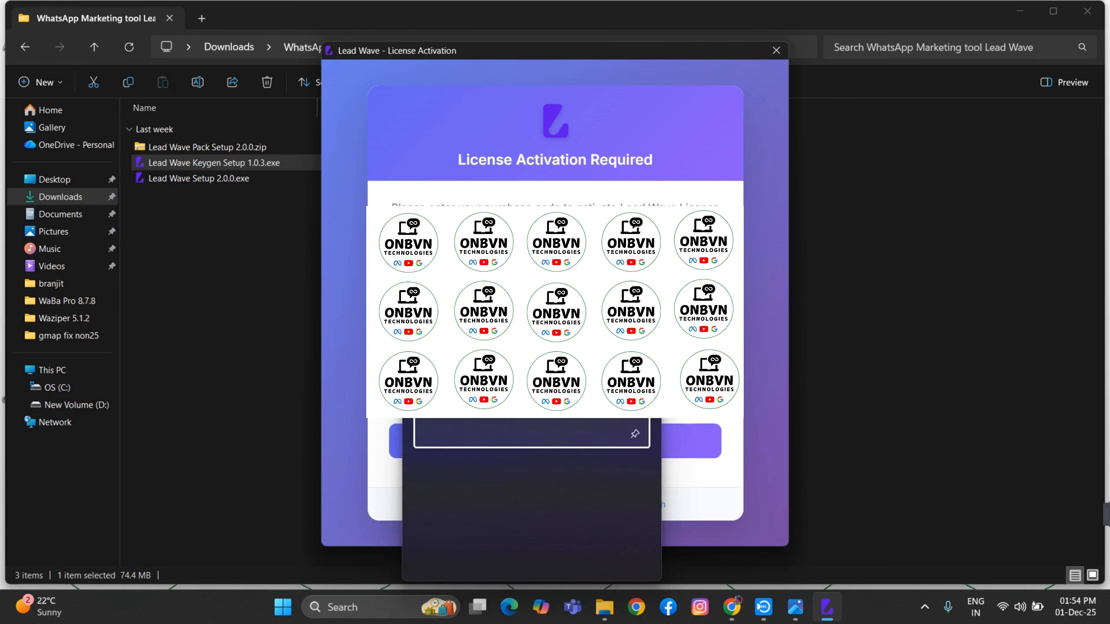
left_click(469, 417)
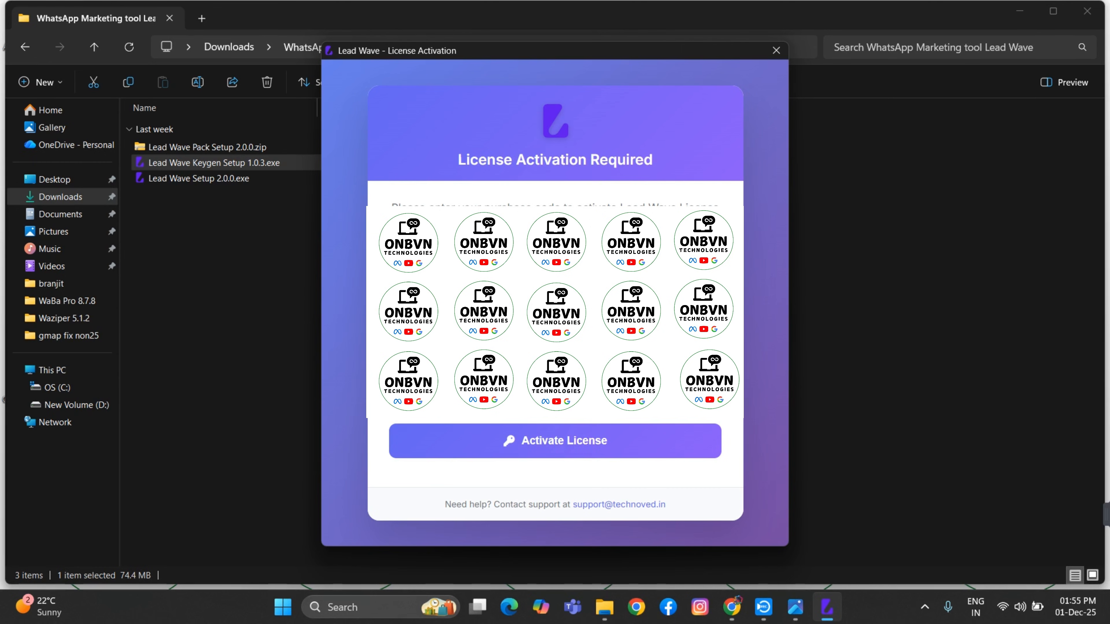
left_click(540, 440)
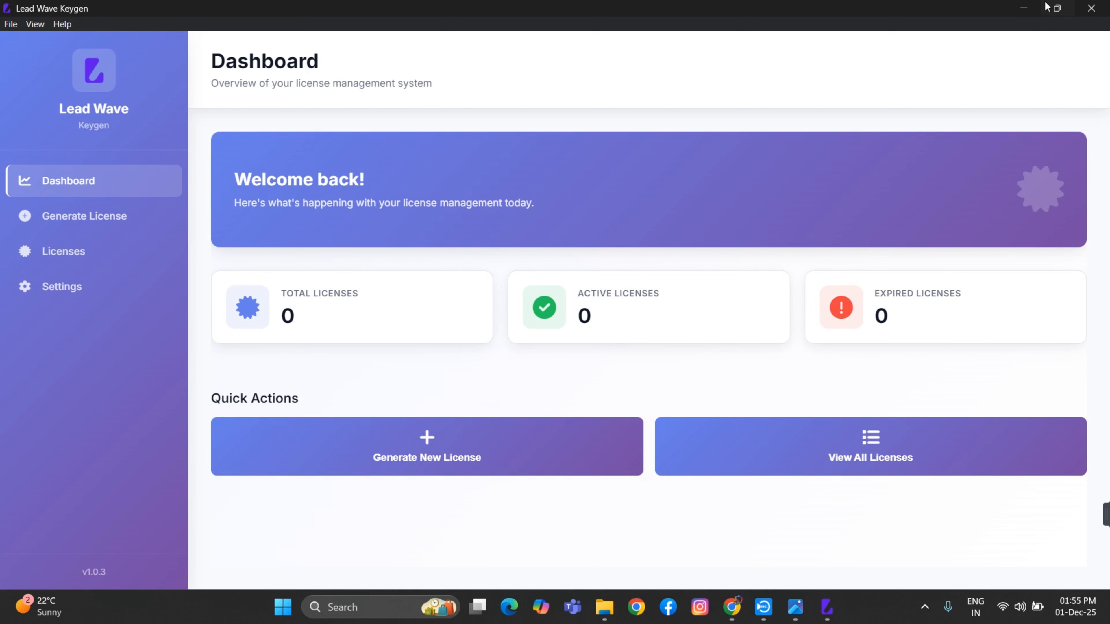
left_click(1025, 8)
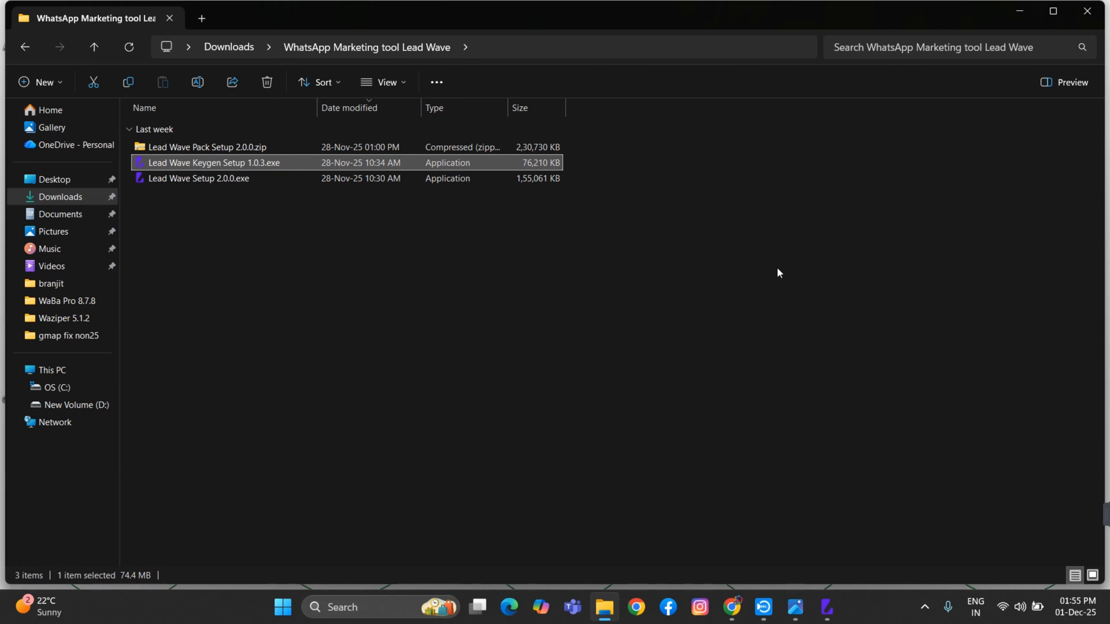
Install Lead Wave 2.0.0 as administrator for all users into C:\Program Files\Lead Wave and launch it
left_click(160, 181)
right_click(160, 182)
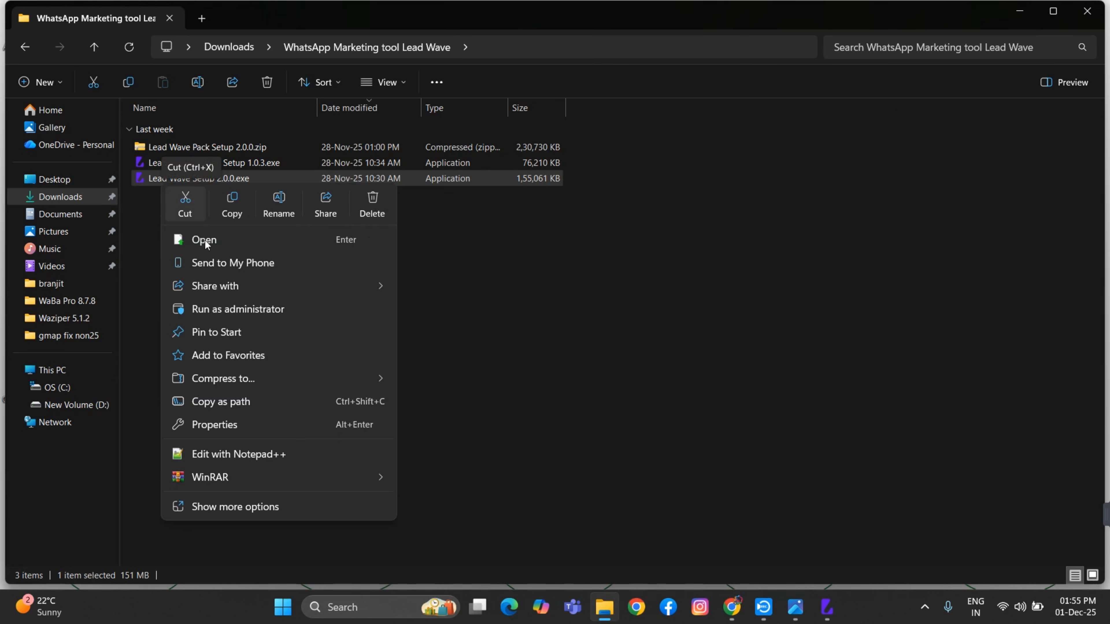
left_click(222, 309)
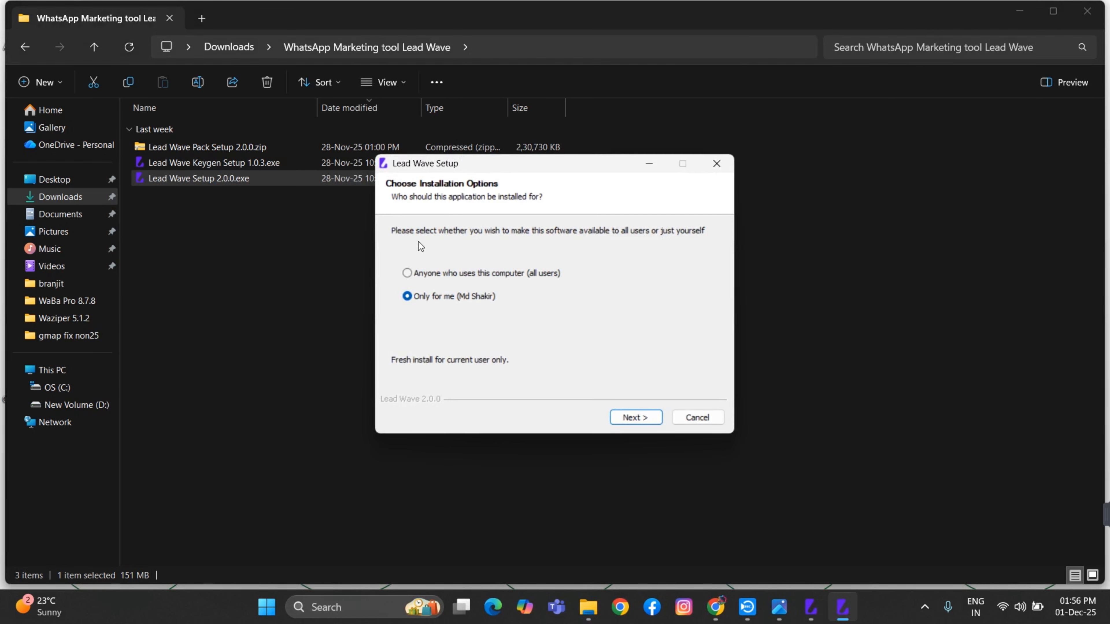
left_click(462, 275)
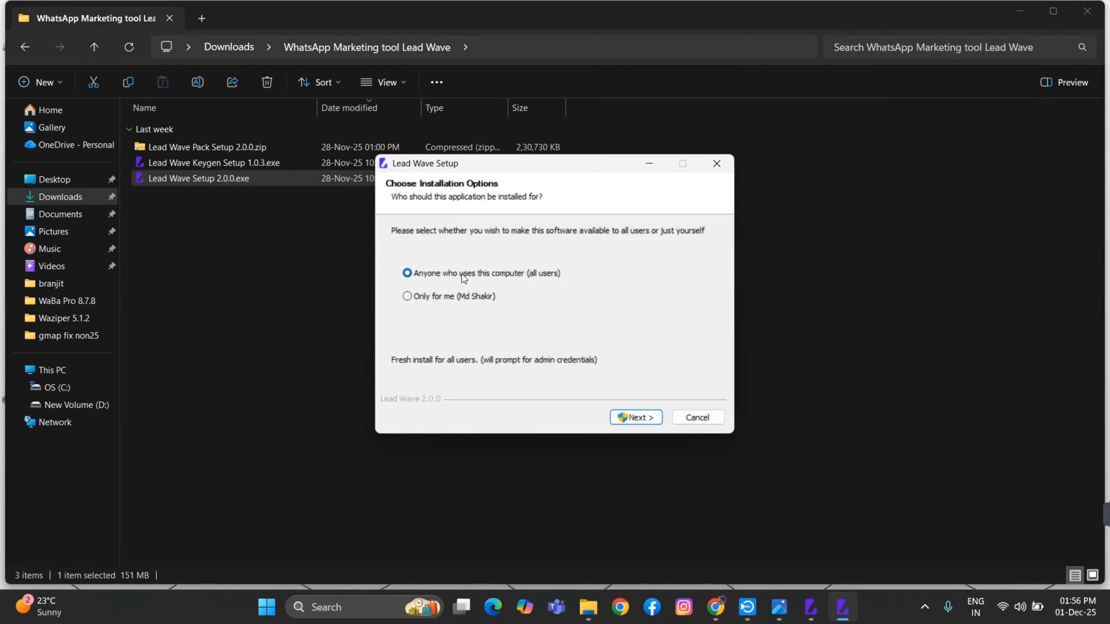
left_click(644, 418)
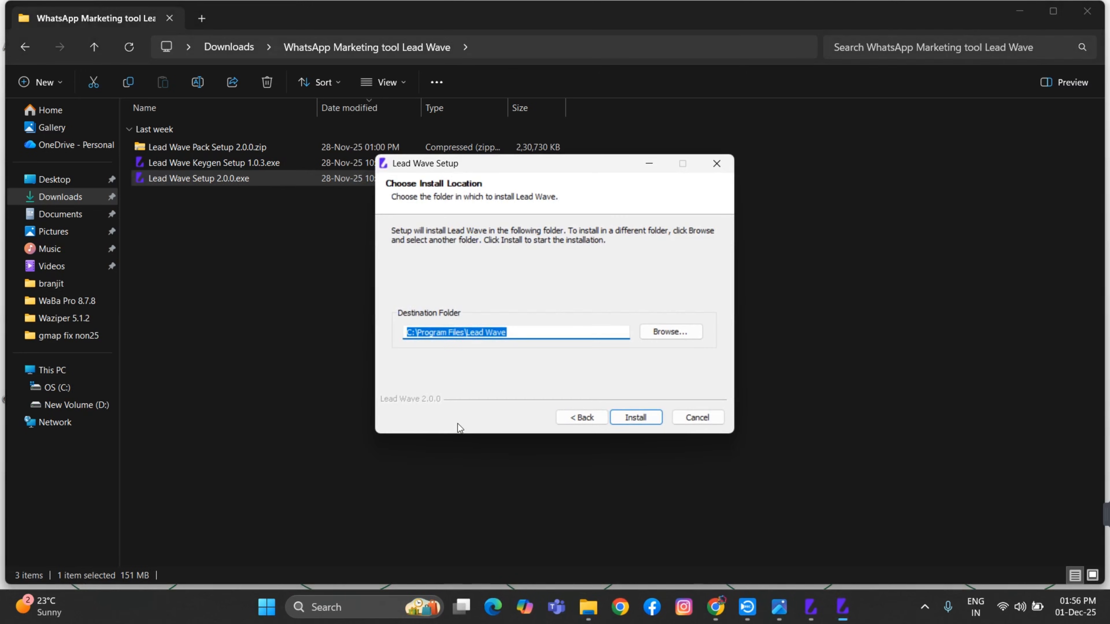
left_click(635, 424)
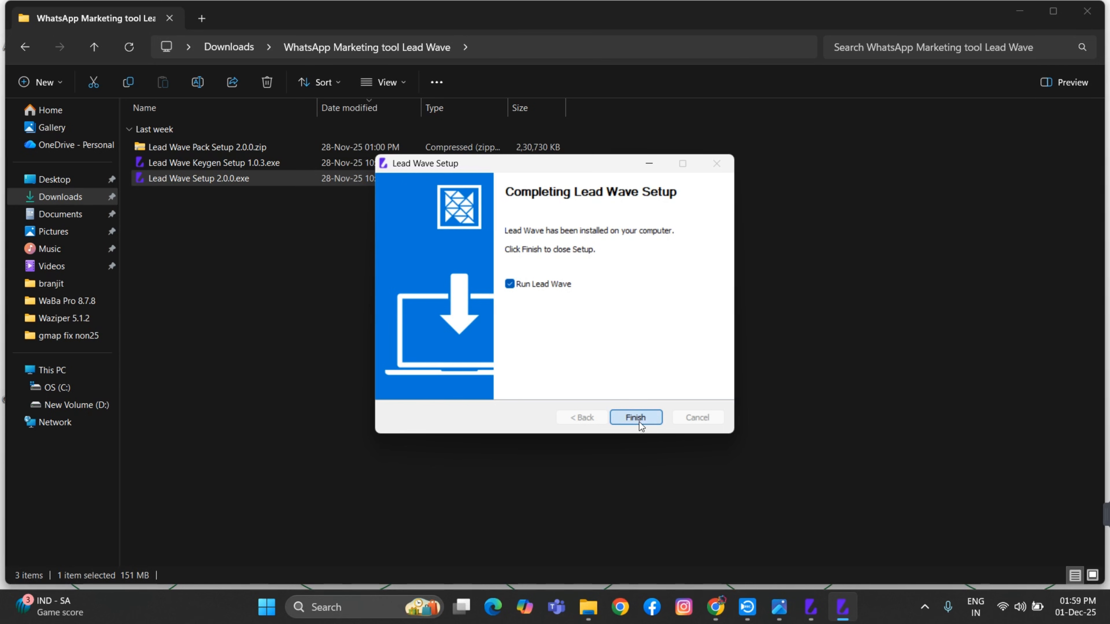
left_click(639, 421)
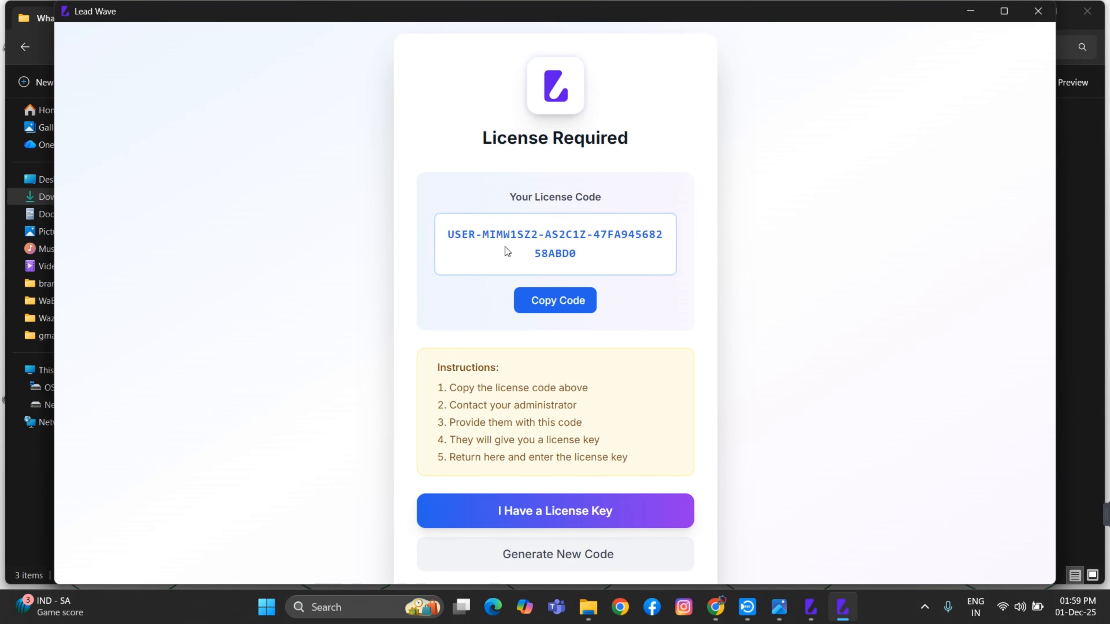
Copy the machine's user license code with Copy Code on the License Required screen
left_click(553, 306)
Start a new Keygen license, entering the customer's name and pasting the copied user license code
left_click(811, 612)
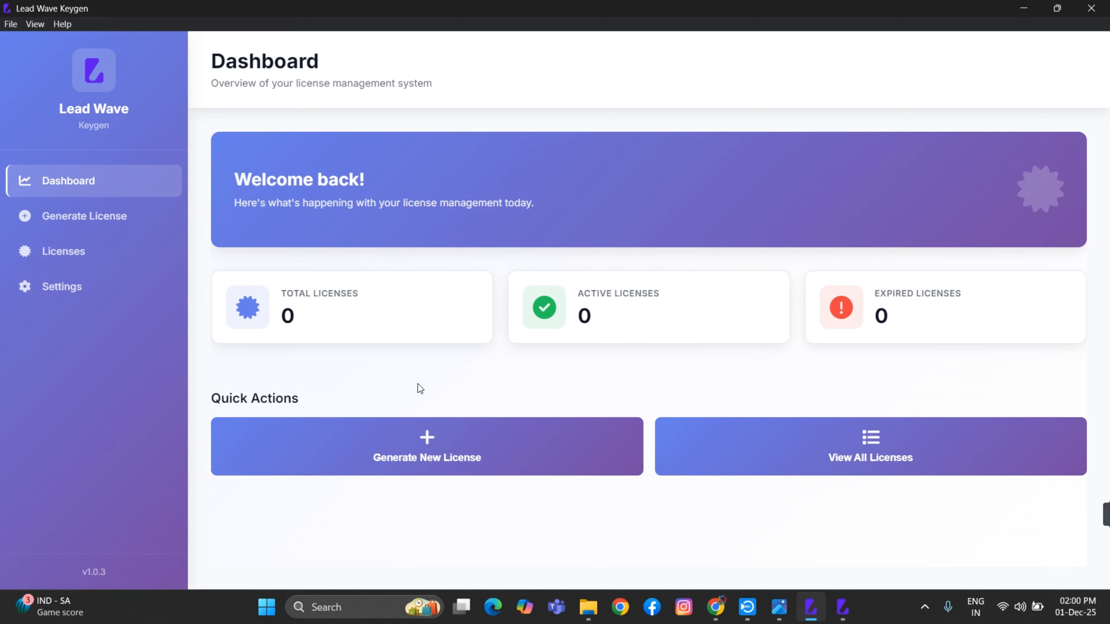
left_click(425, 456)
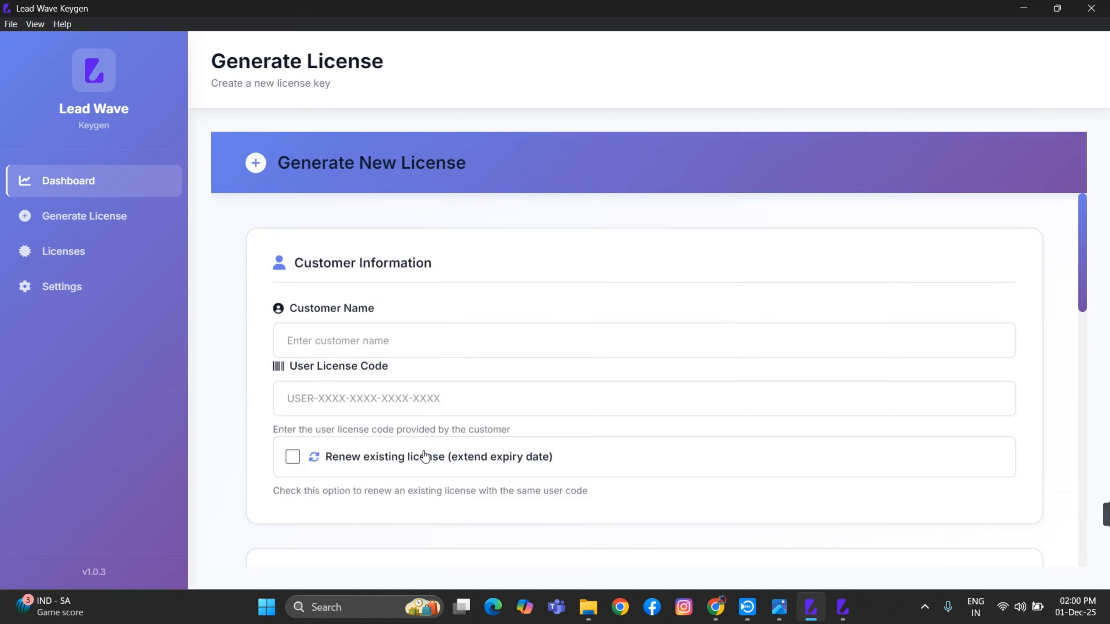
left_click(330, 342)
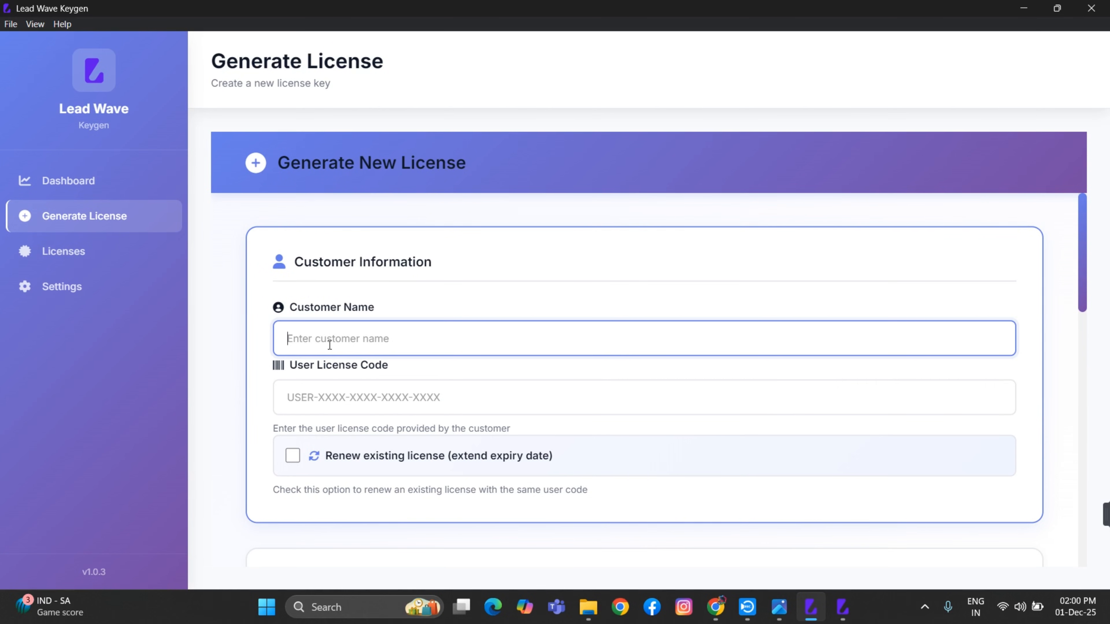
type("shaurya")
left_click(332, 393)
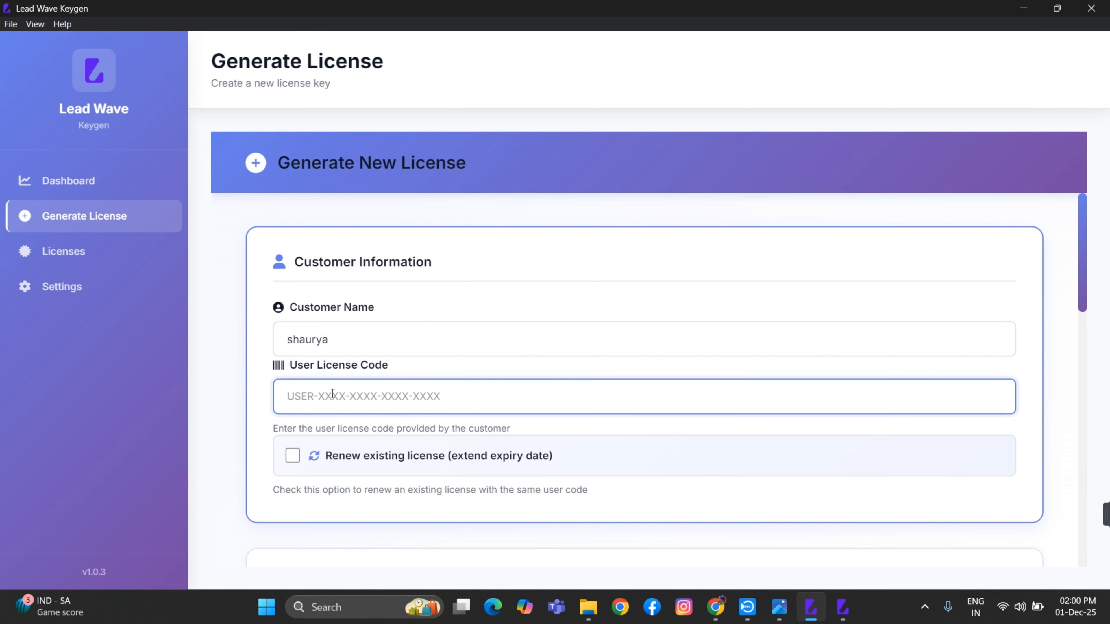
key("ctrl+v")
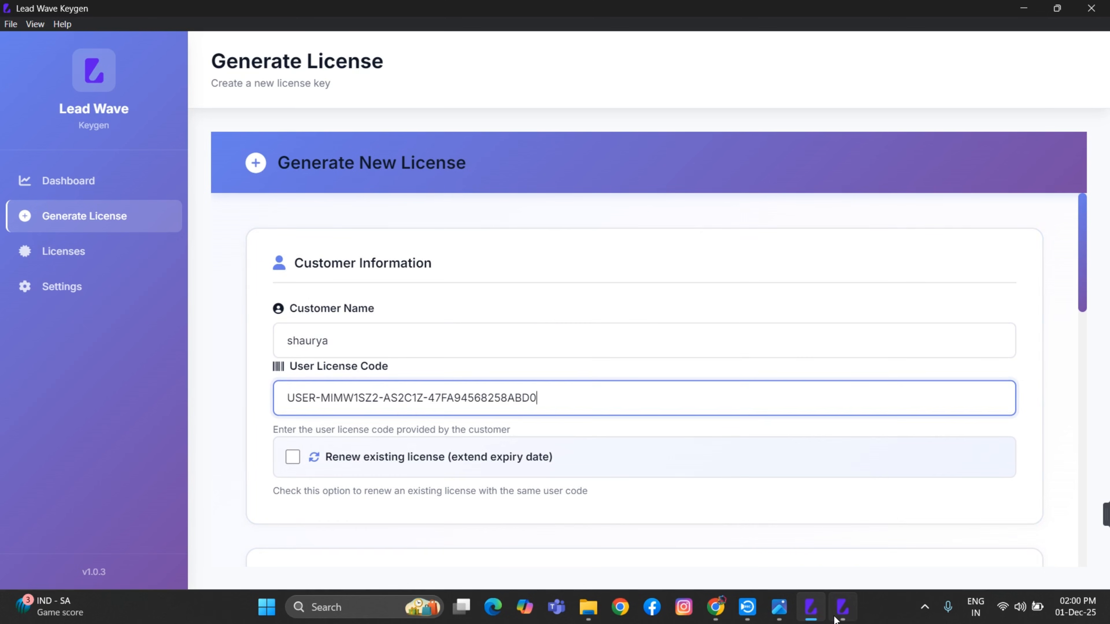
left_click(842, 607)
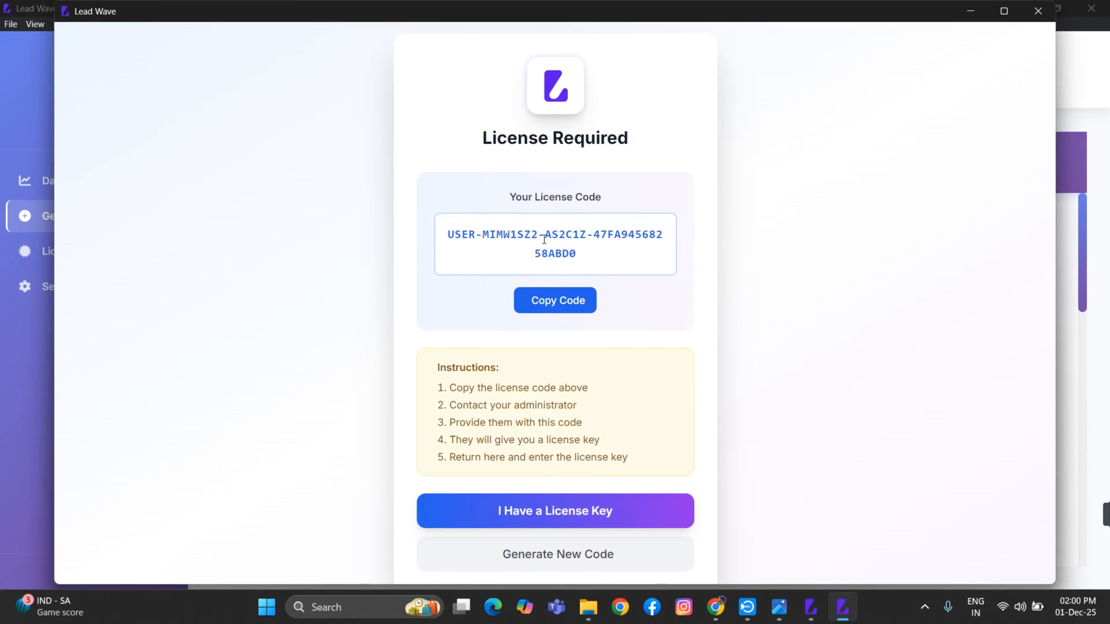
left_click(811, 607)
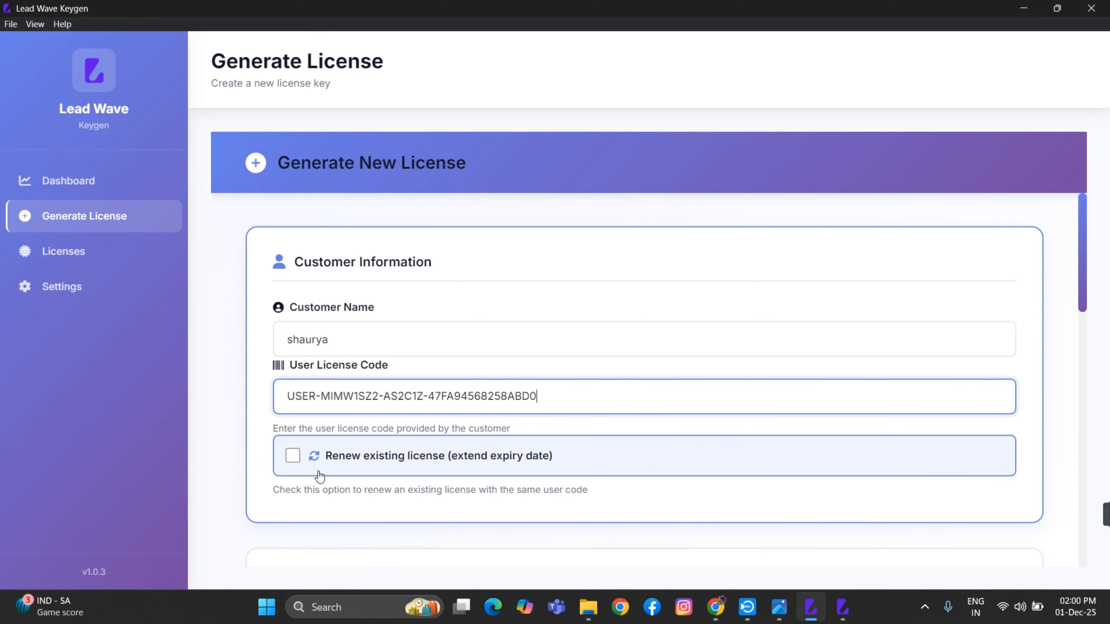
Choose the Custom plan with 15-day validity, leaving all 17 Enabled Modules ticked
scroll(449, 427, "down", 2)
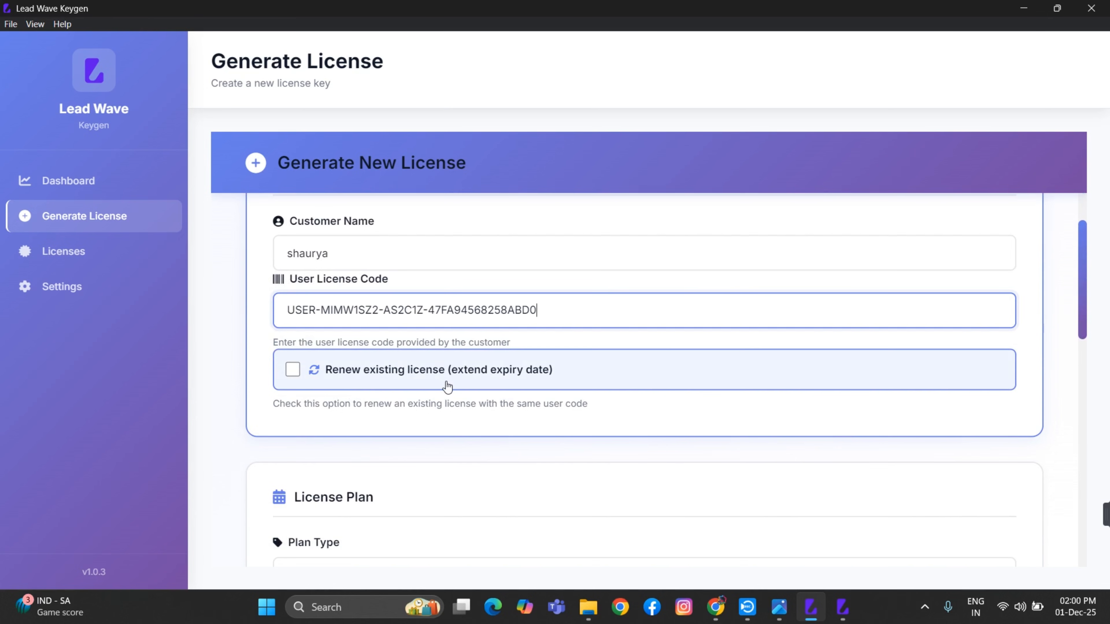
scroll(447, 387, "down", 3)
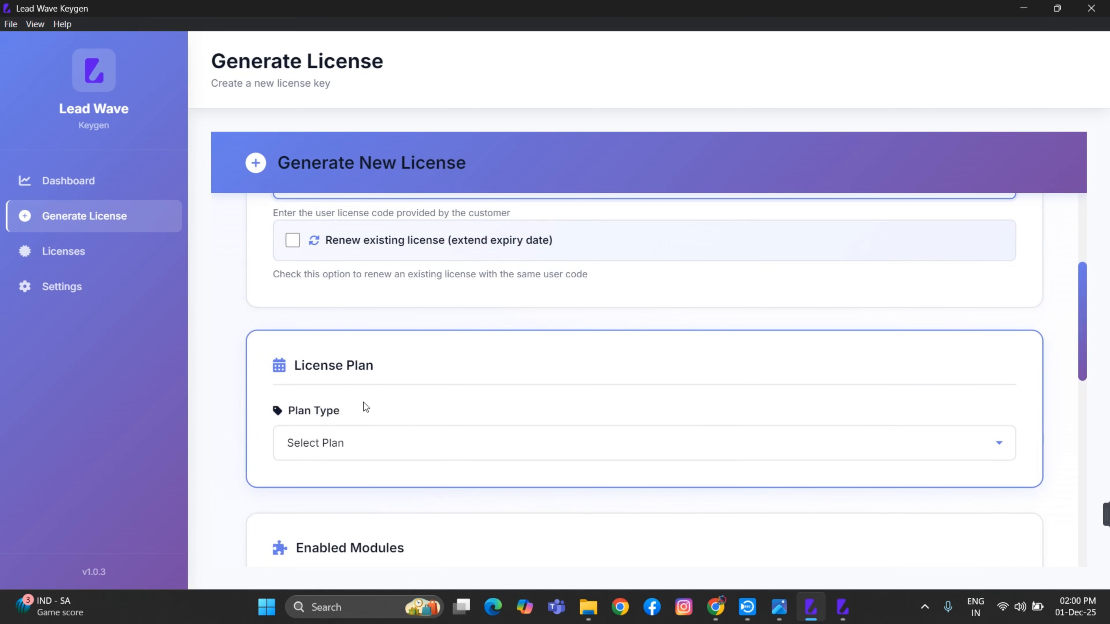
scroll(364, 406, "down", 1)
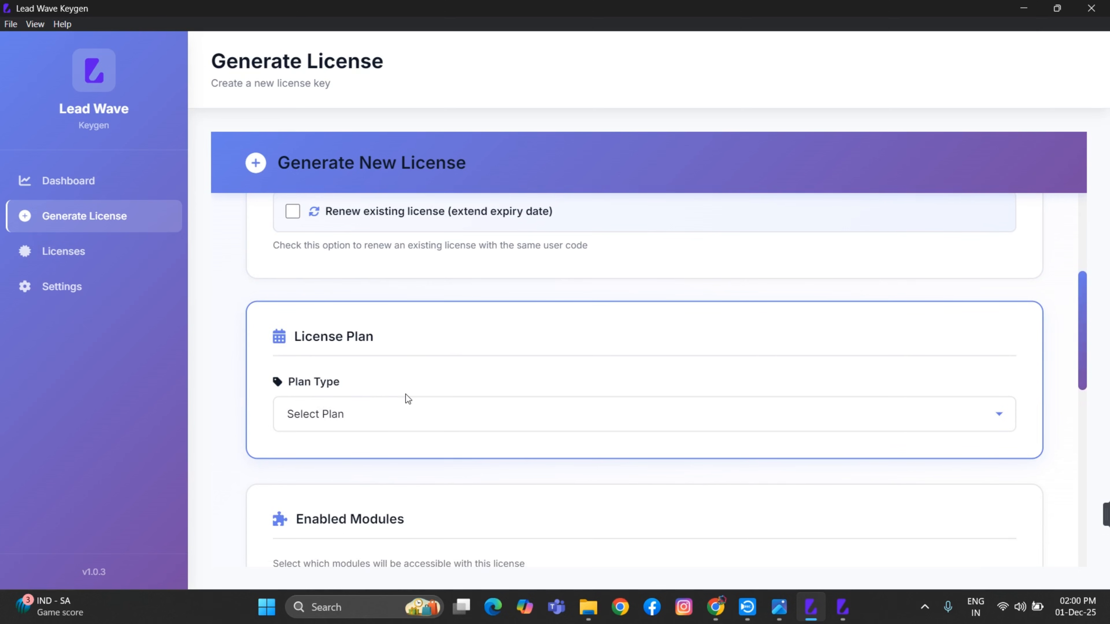
left_click(382, 419)
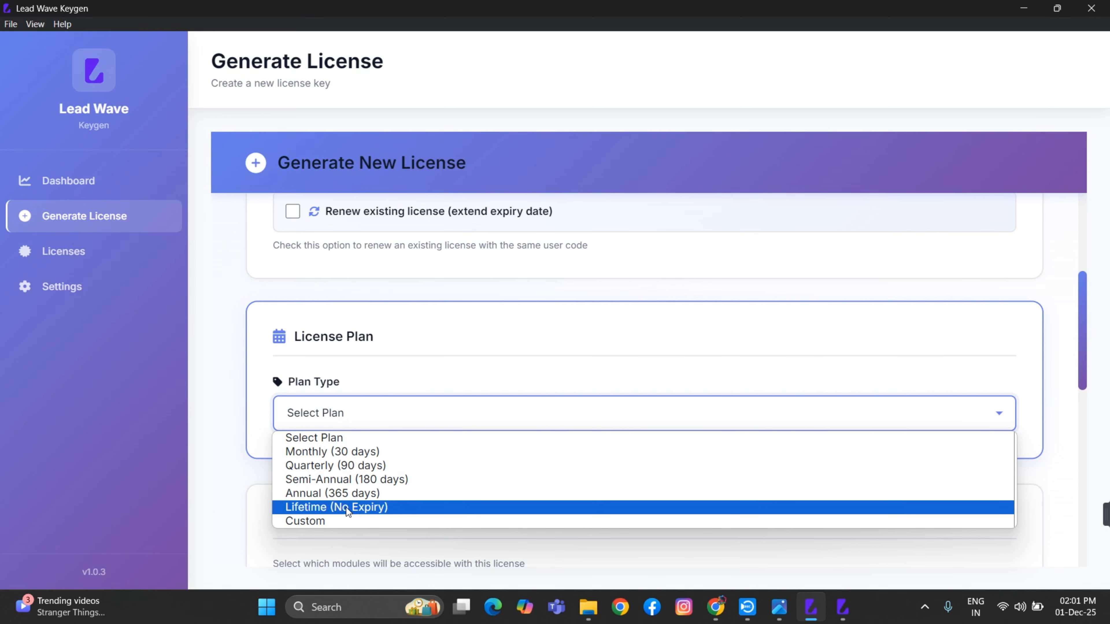
left_click(324, 523)
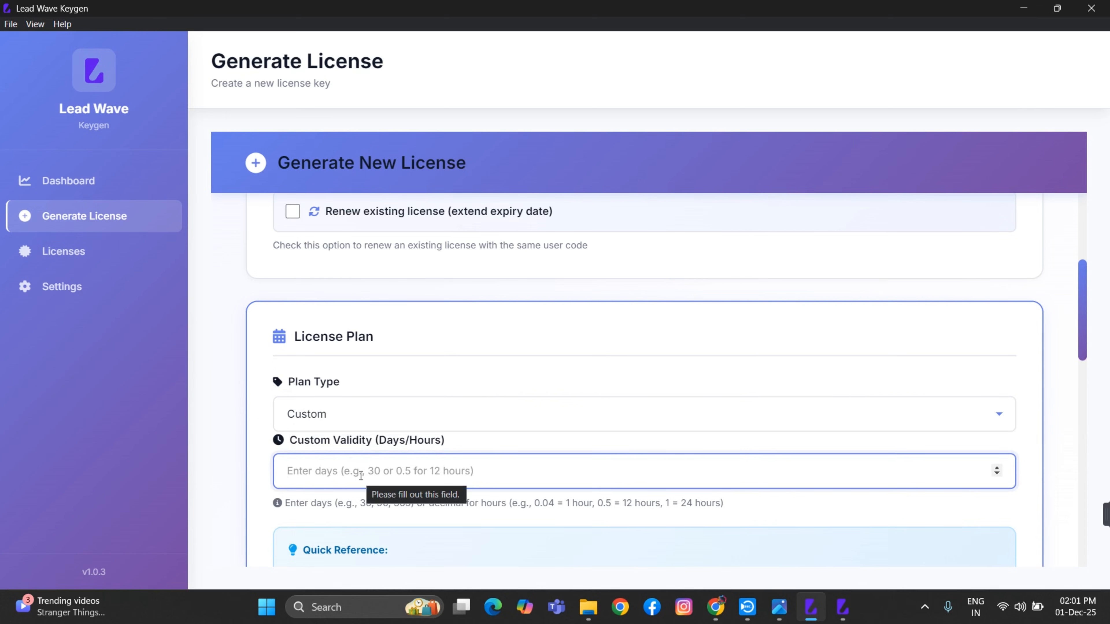
type("15")
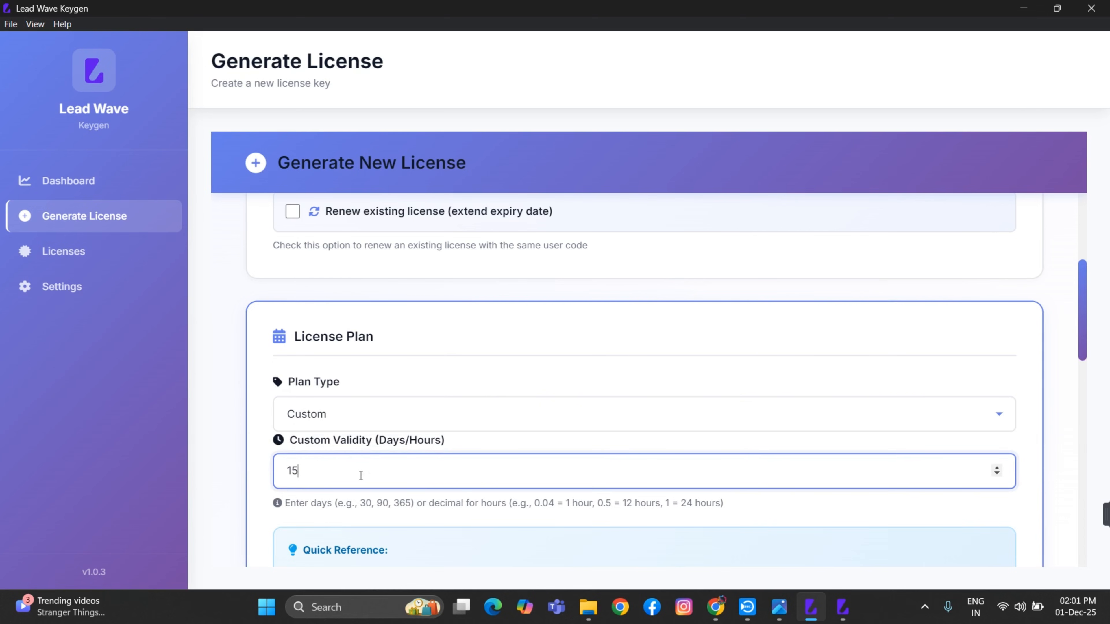
scroll(361, 476, "down", 3)
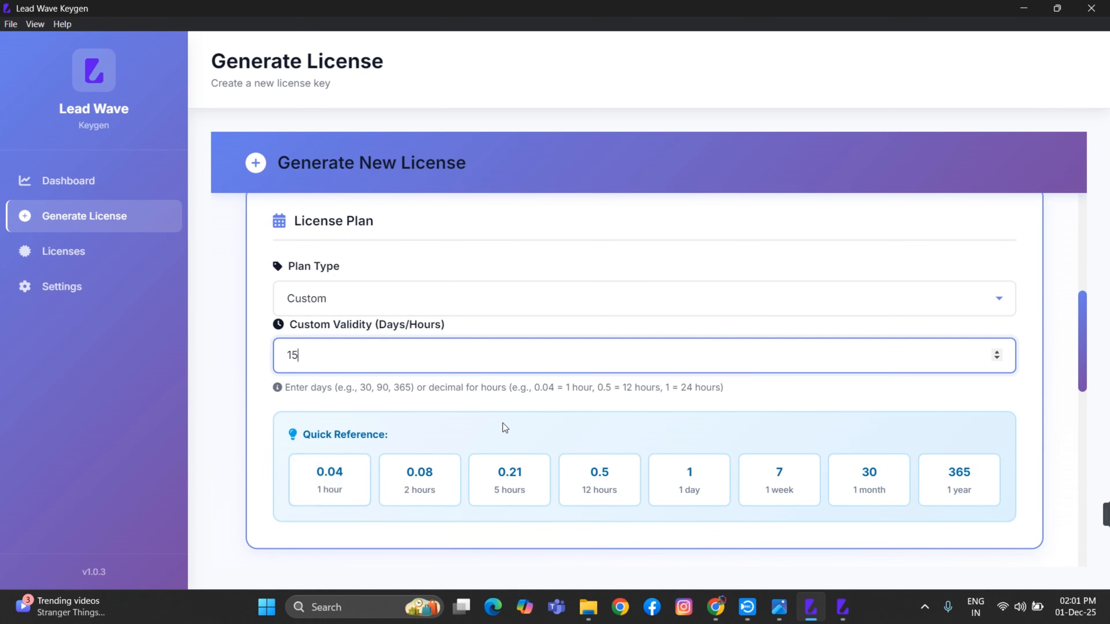
scroll(445, 414, "down", 3)
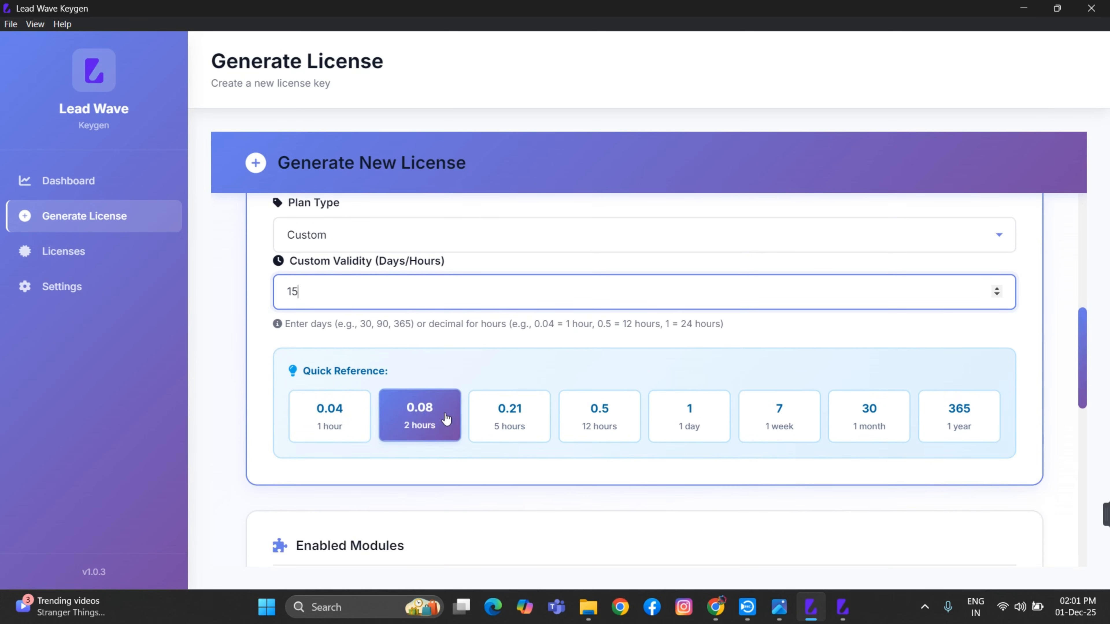
scroll(444, 413, "down", 3)
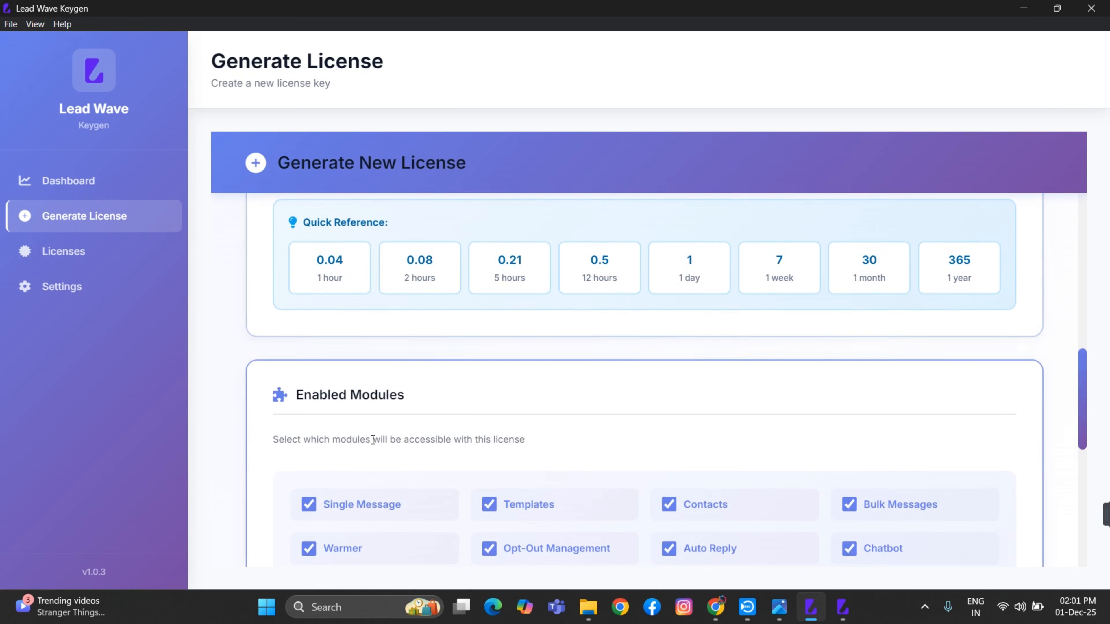
scroll(464, 406, "down", 2)
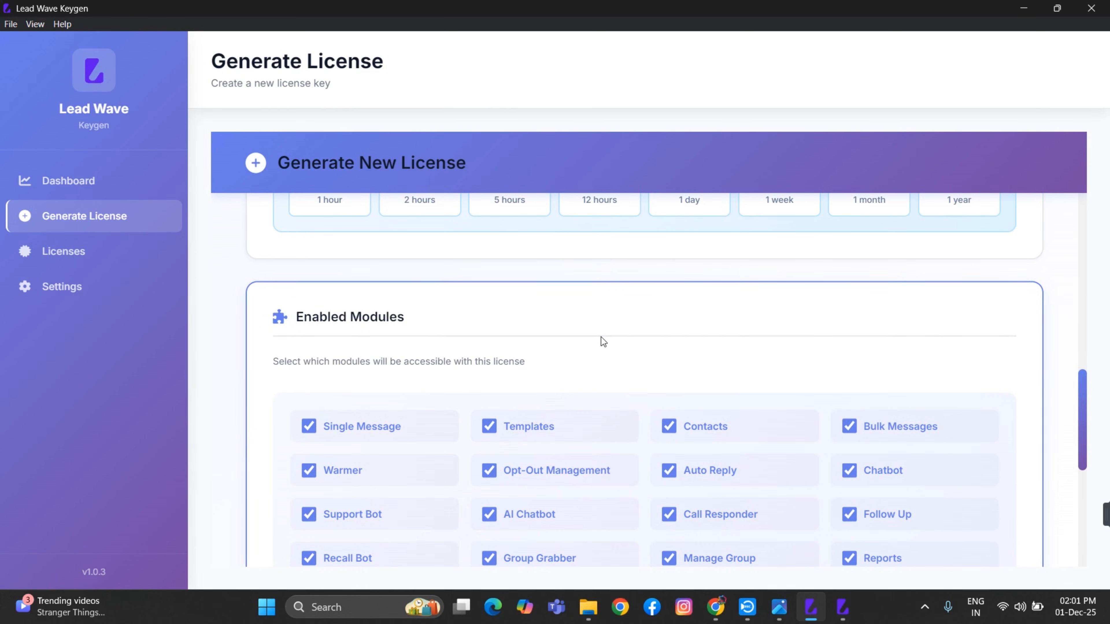
scroll(601, 337, "down", 3)
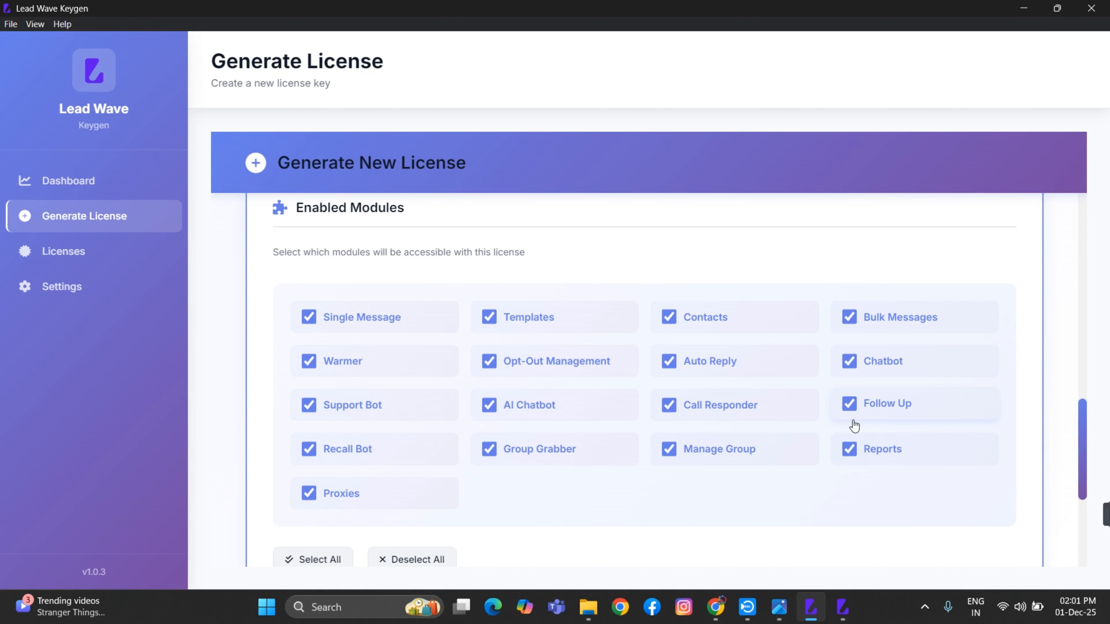
scroll(491, 404, "down", 3)
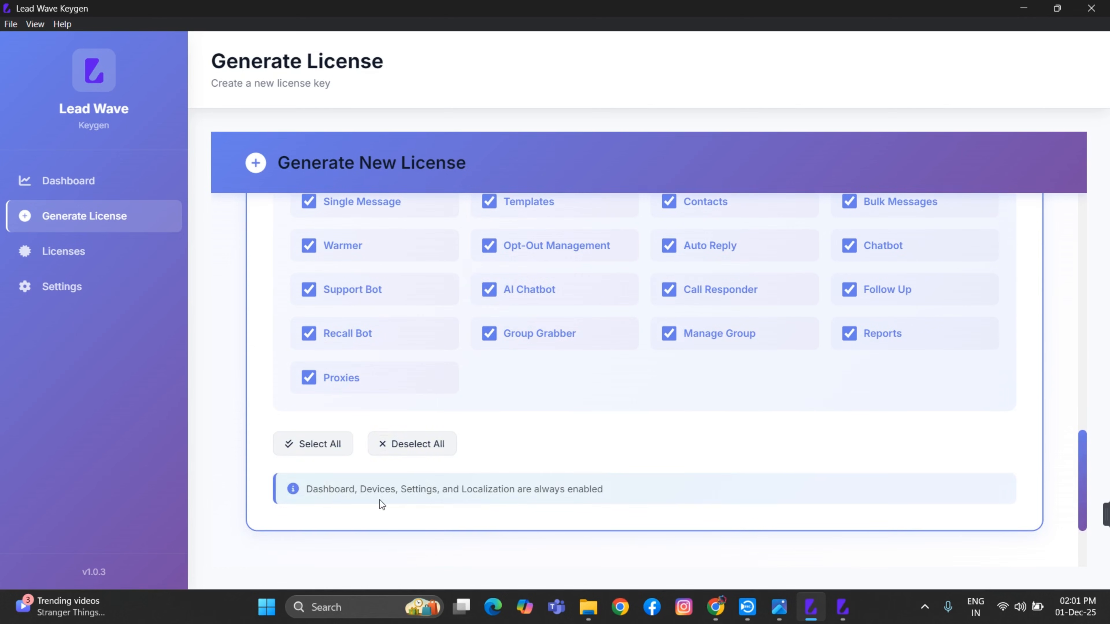
scroll(379, 500, "down", 3)
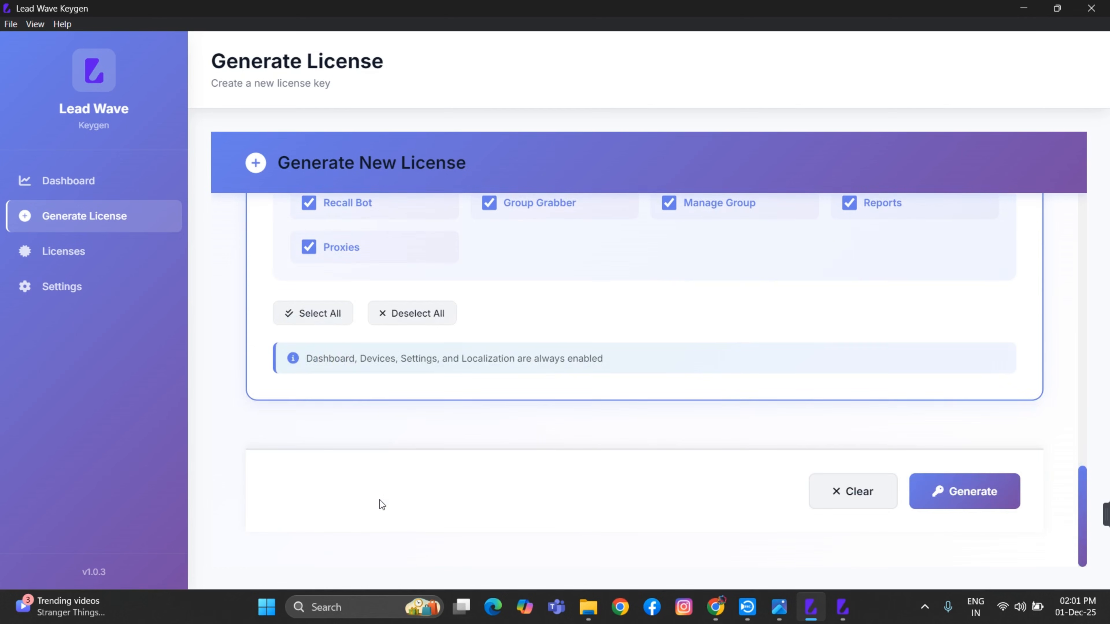
Generate the custom license expiring 12/16/2025 and copy its license key for Lead Wave
left_click(959, 496)
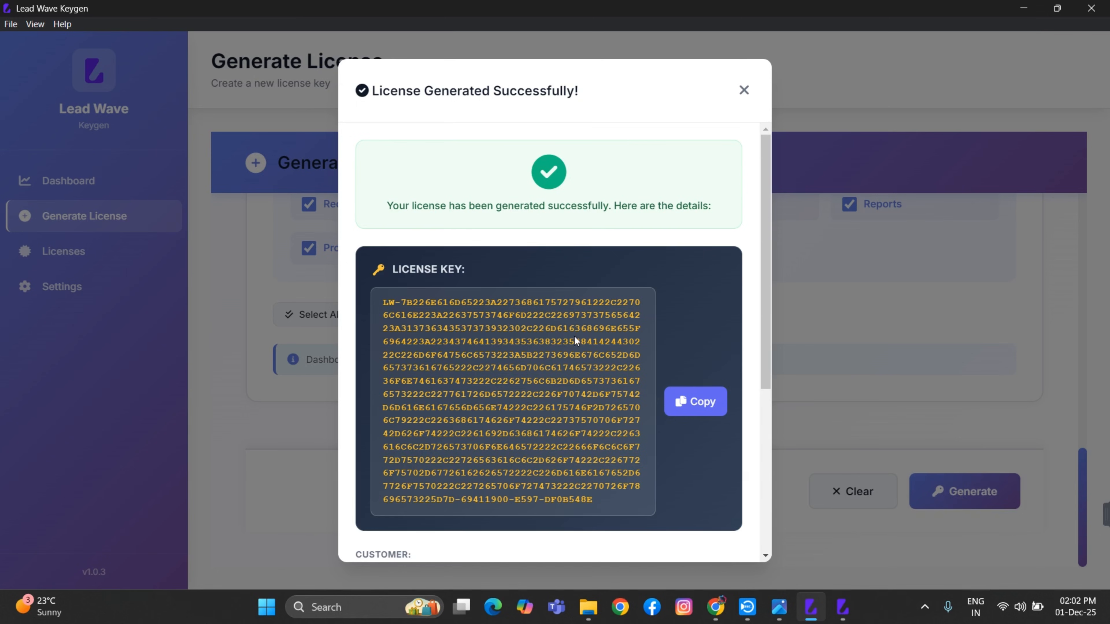
scroll(493, 388, "down", 3)
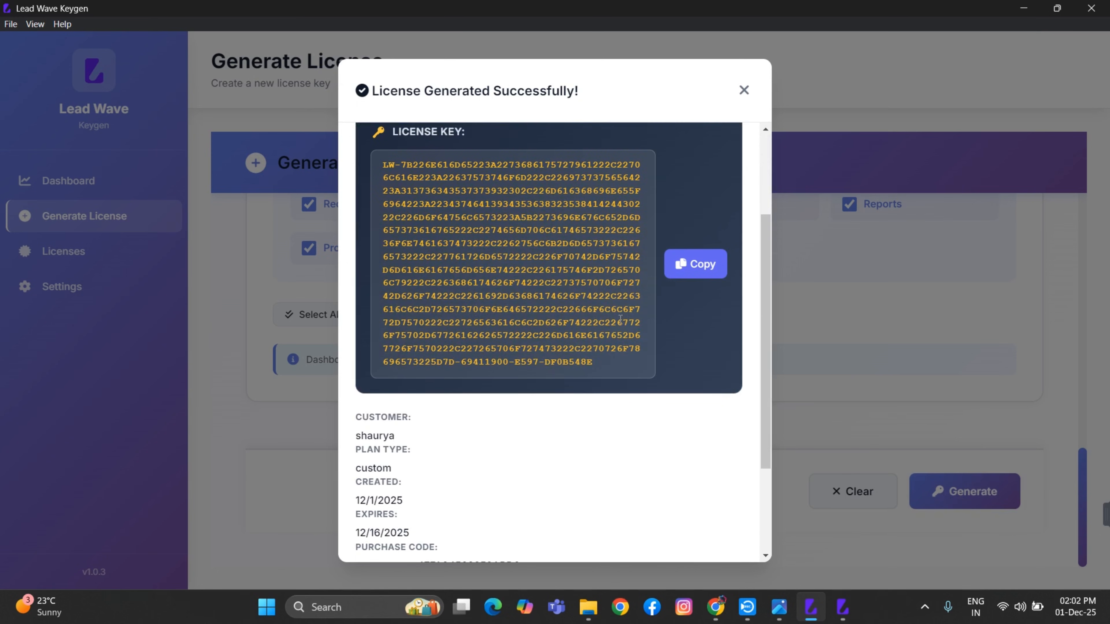
scroll(444, 492, "down", 3)
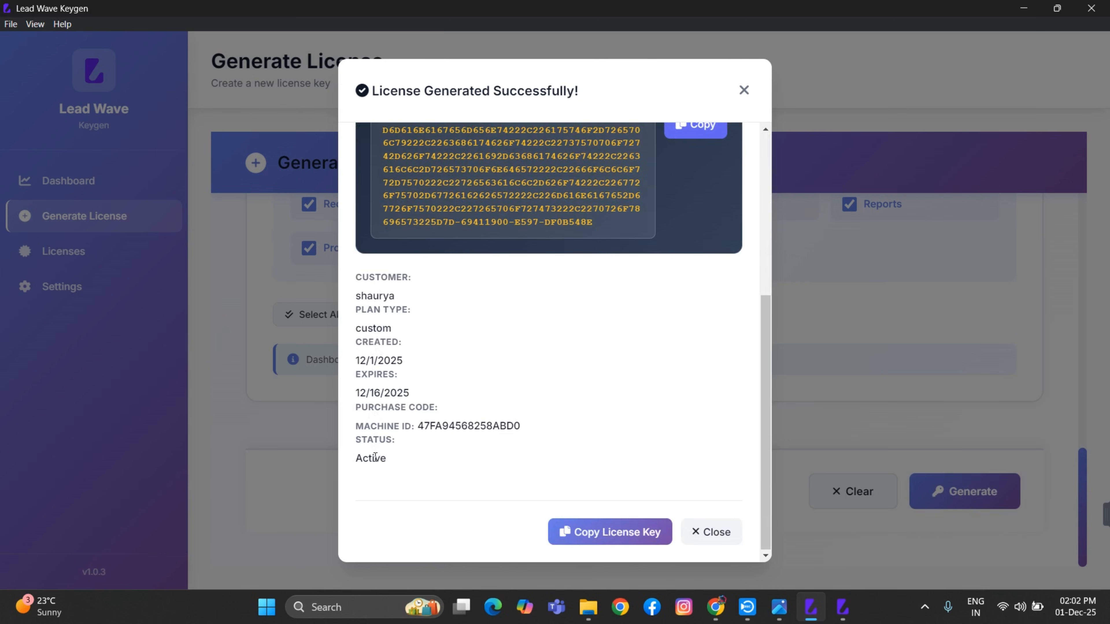
scroll(390, 453, "up", 4)
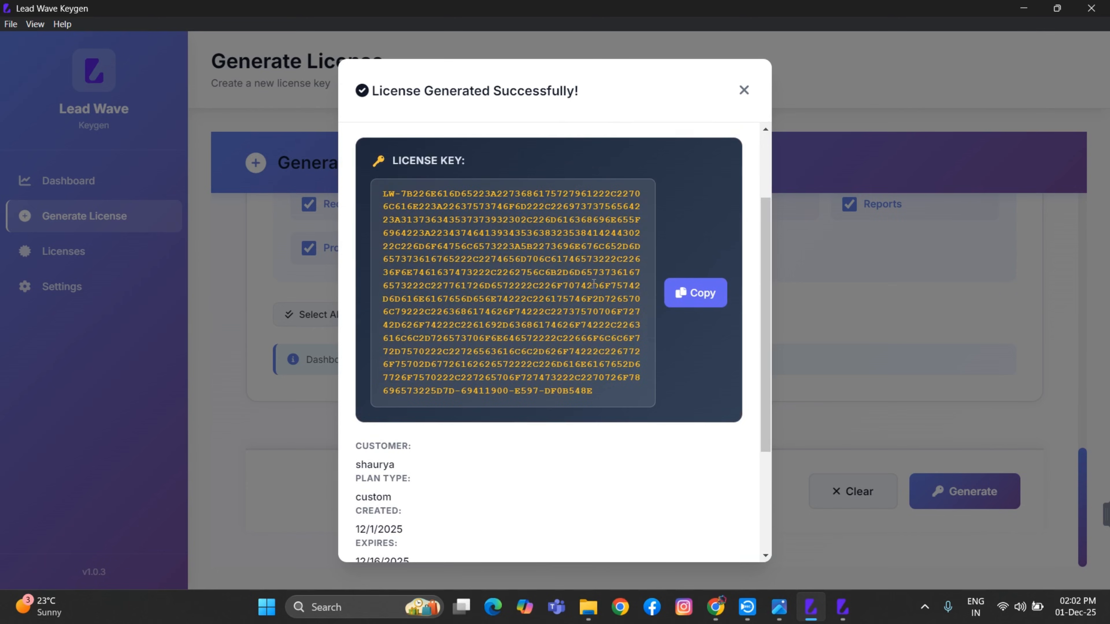
left_click(682, 292)
left_click(833, 618)
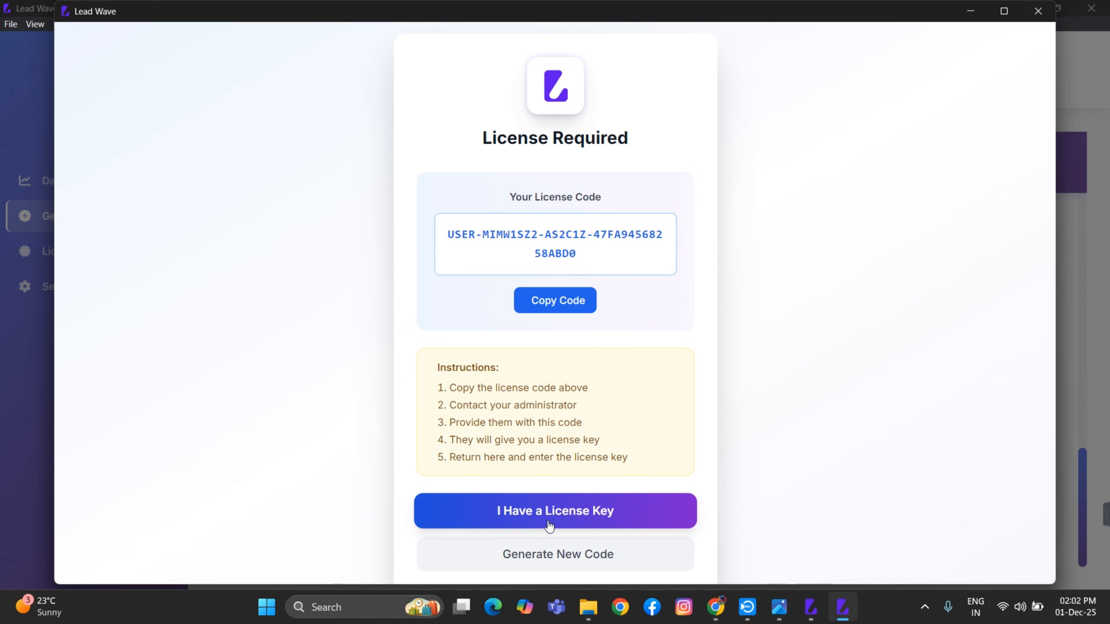
Activate Lead Wave offline with the pasted generated license key to reach the Dashboard
left_click(572, 521)
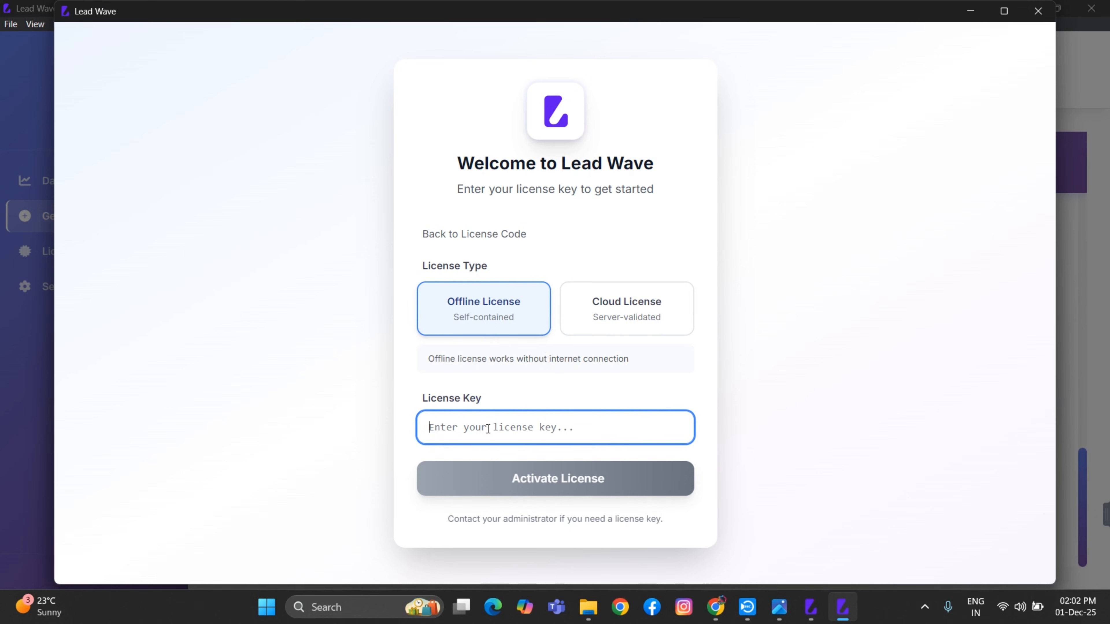
key("ctrl+v")
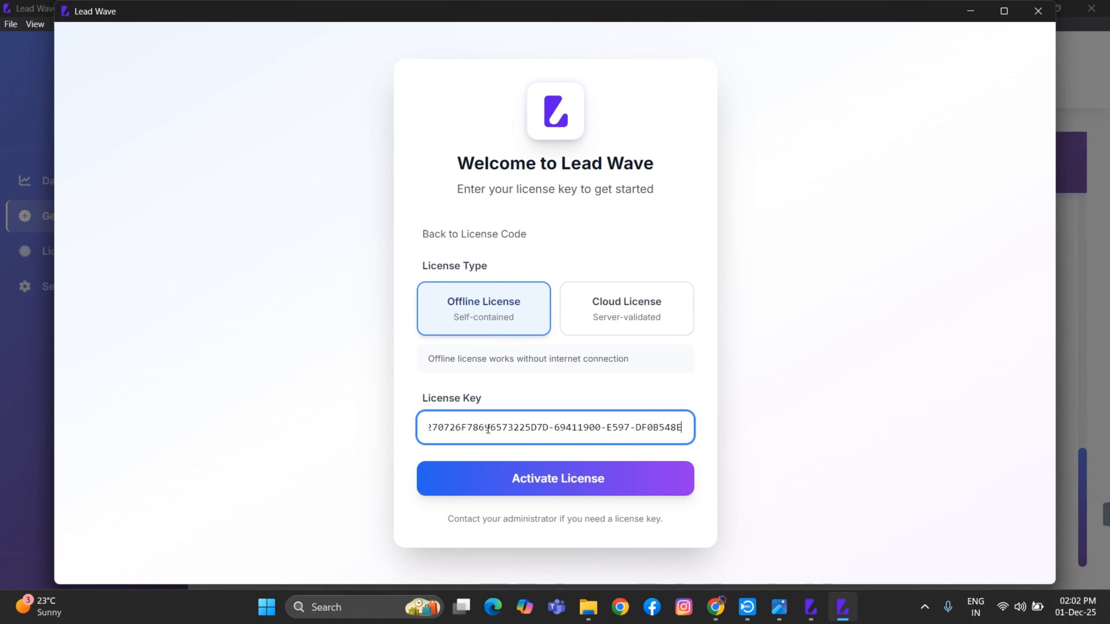
left_click(561, 483)
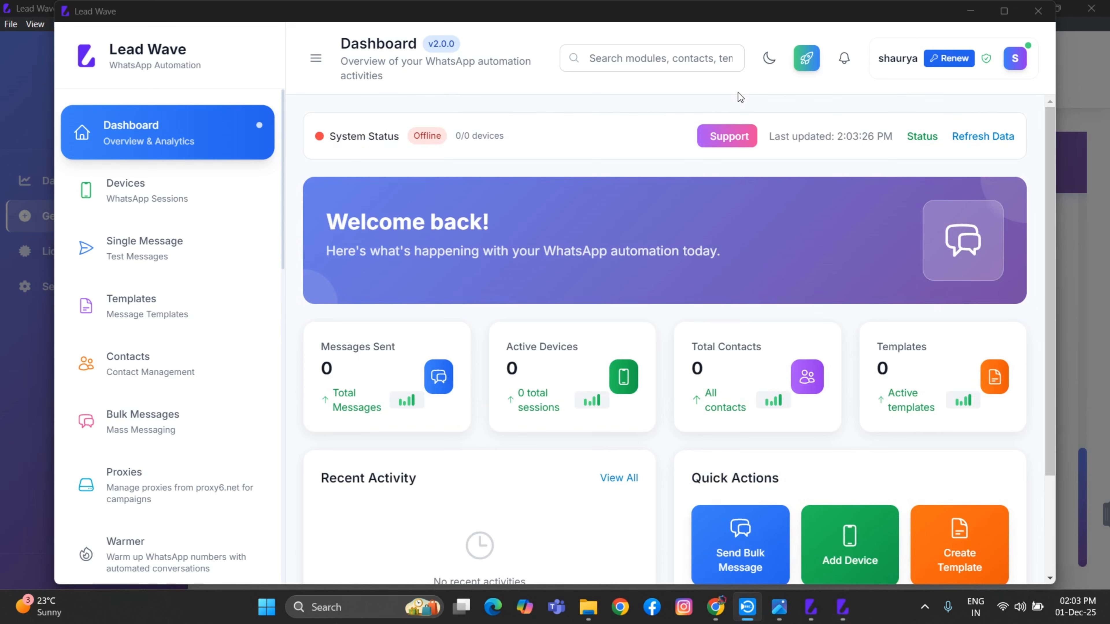
mouse_move(947, 51)
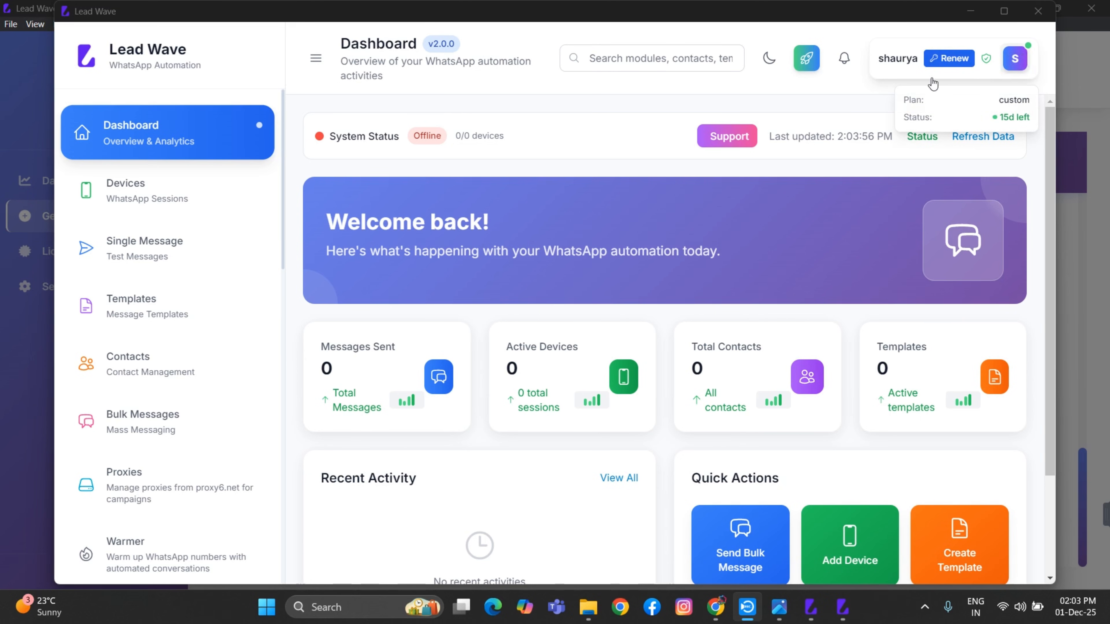
Create a WhatsApp device named 'onbvn technologies' and display its QR code for linking
left_click(137, 203)
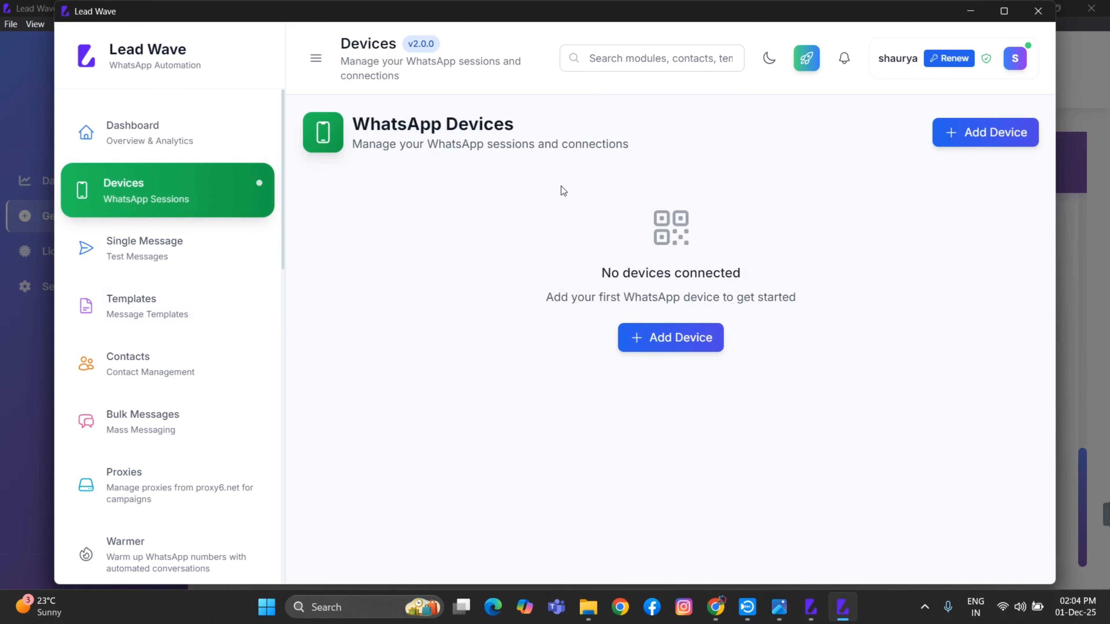
left_click(979, 133)
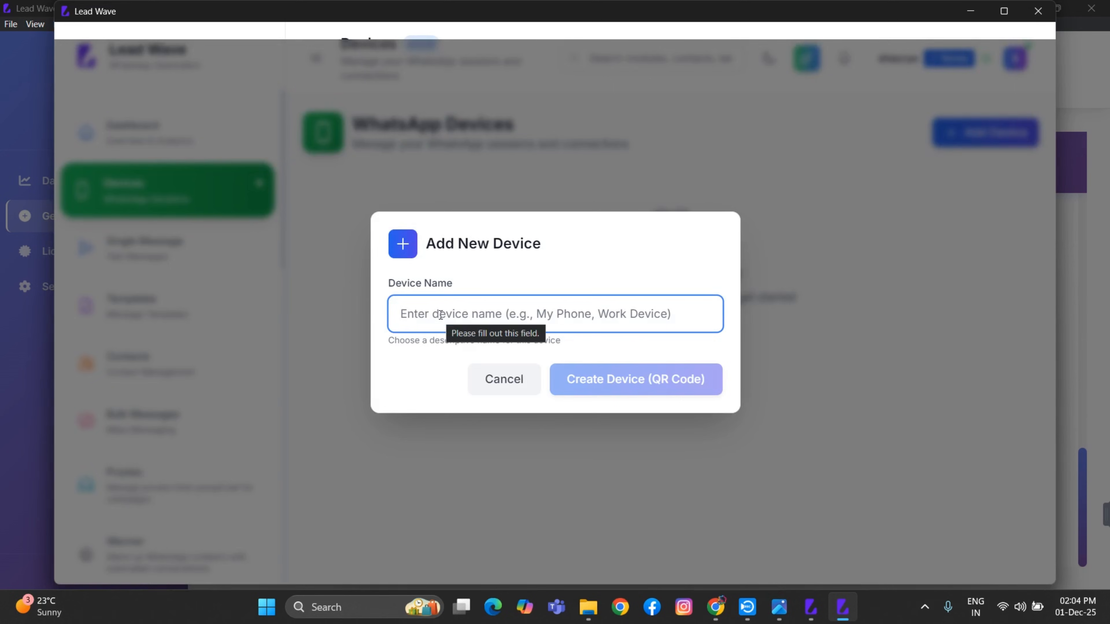
type("onbvn")
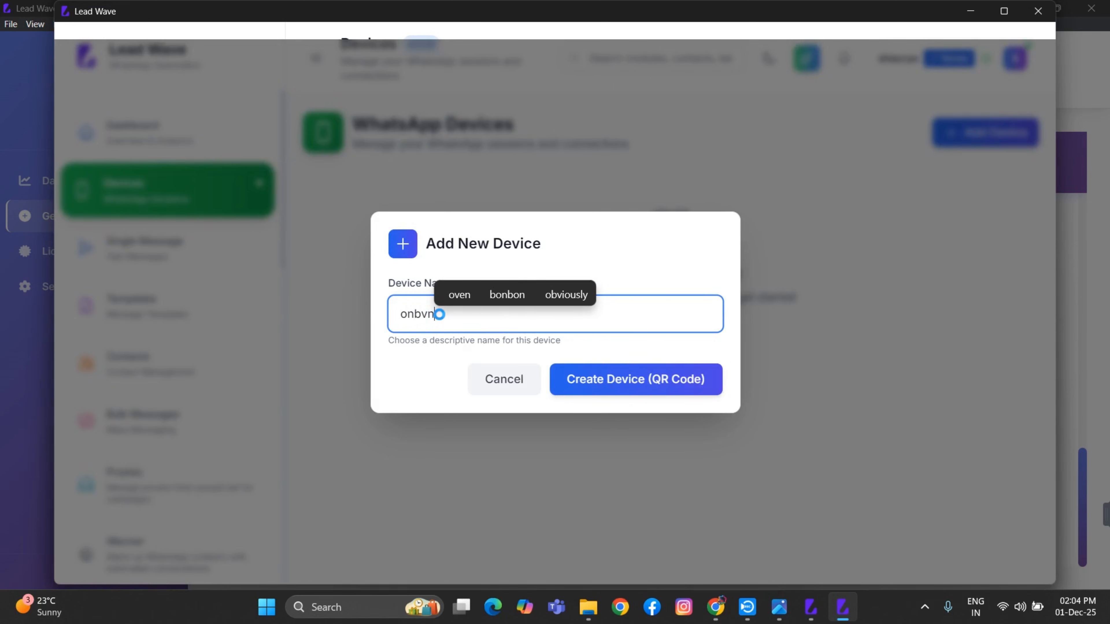
type(" tech")
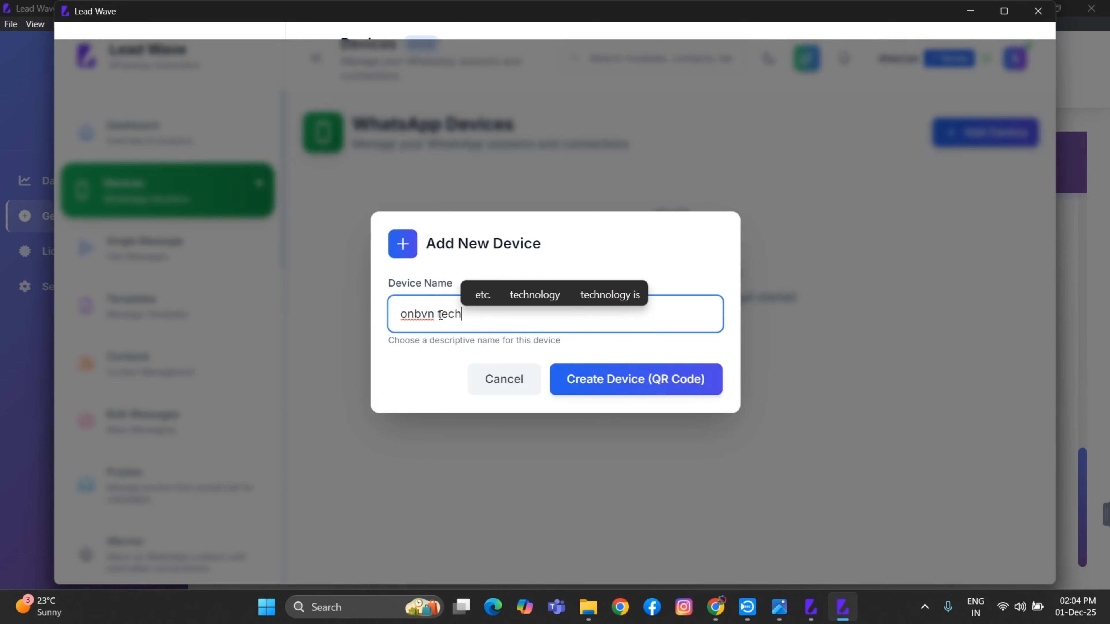
type("nologiex")
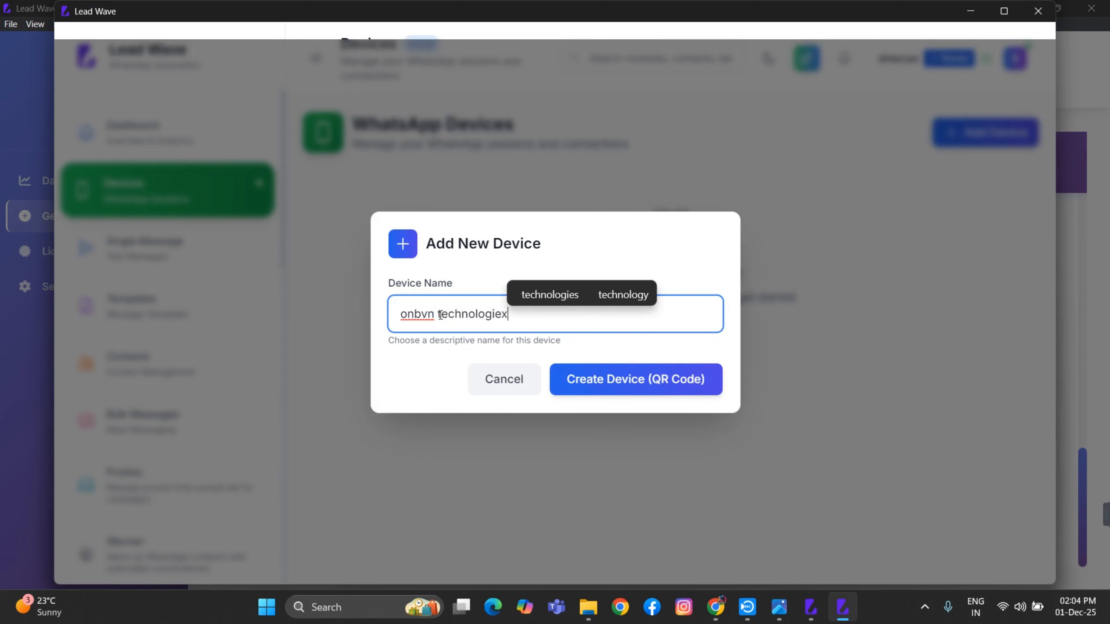
key("BackSpace")
type("s")
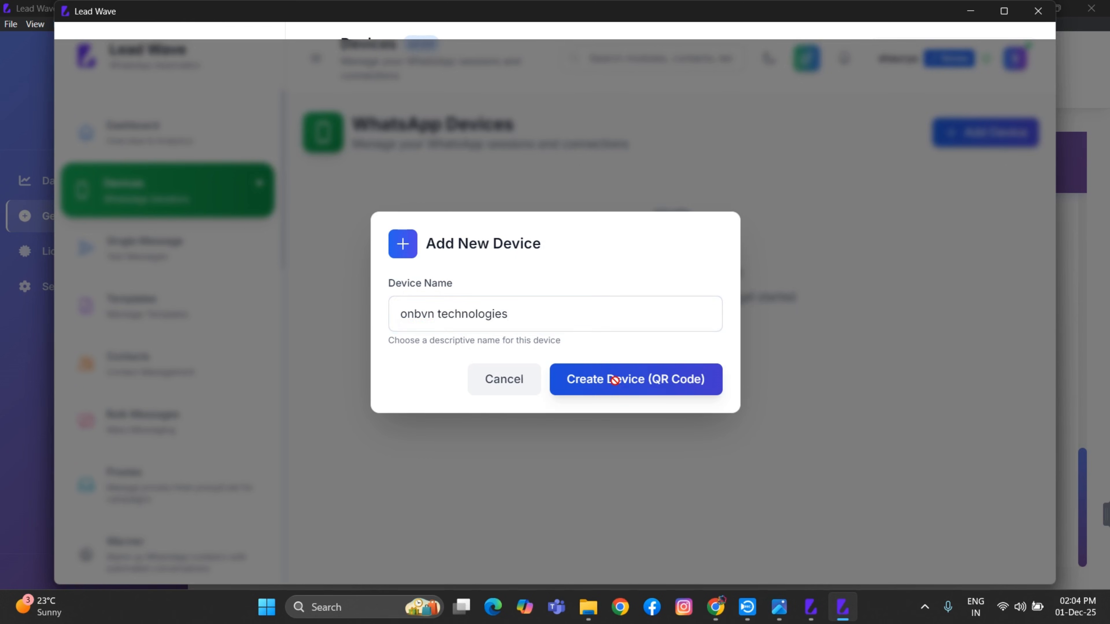
left_click(616, 384)
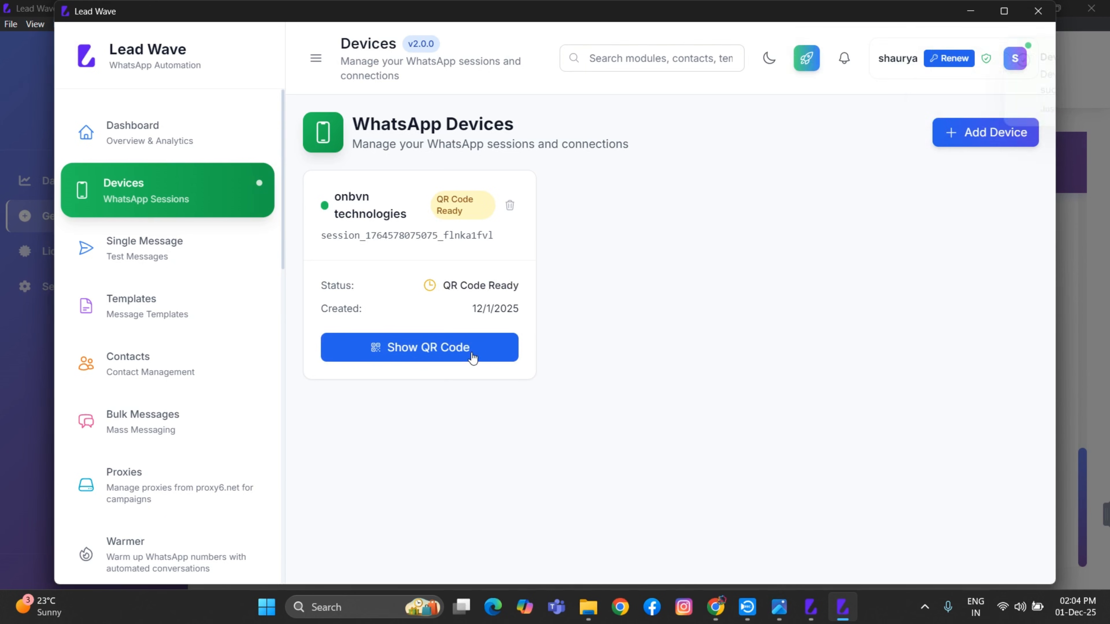
left_click(458, 352)
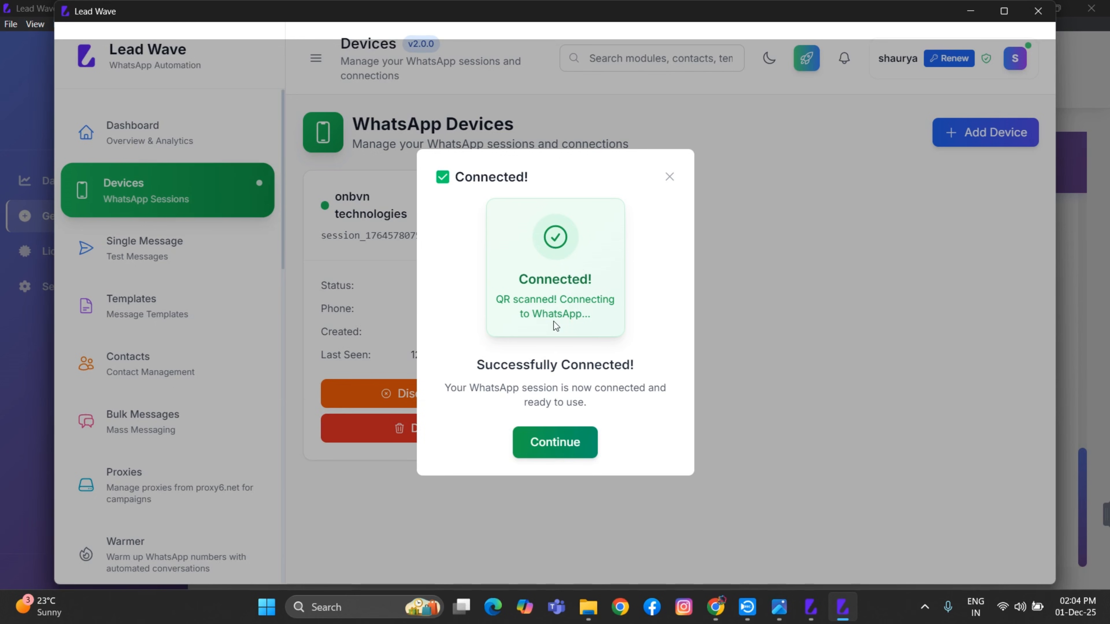
Dismiss the Connected! confirmation so the onbvn technologies device card shows Connected
left_click(586, 435)
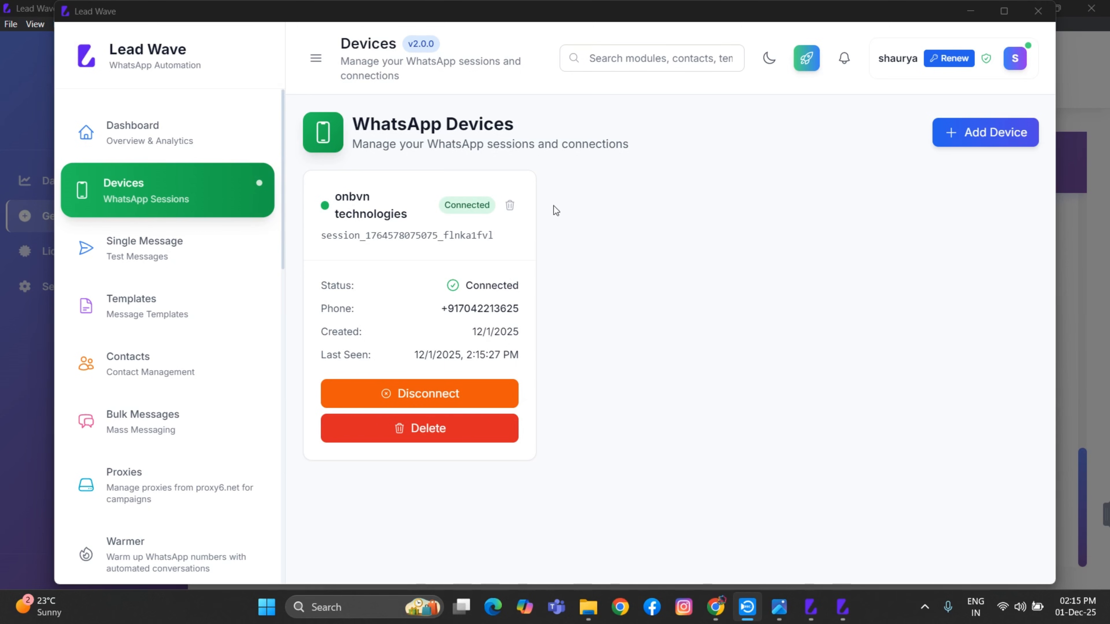
Go to the Templates page and open the Create Template dialog
left_click(87, 311)
left_click(88, 311)
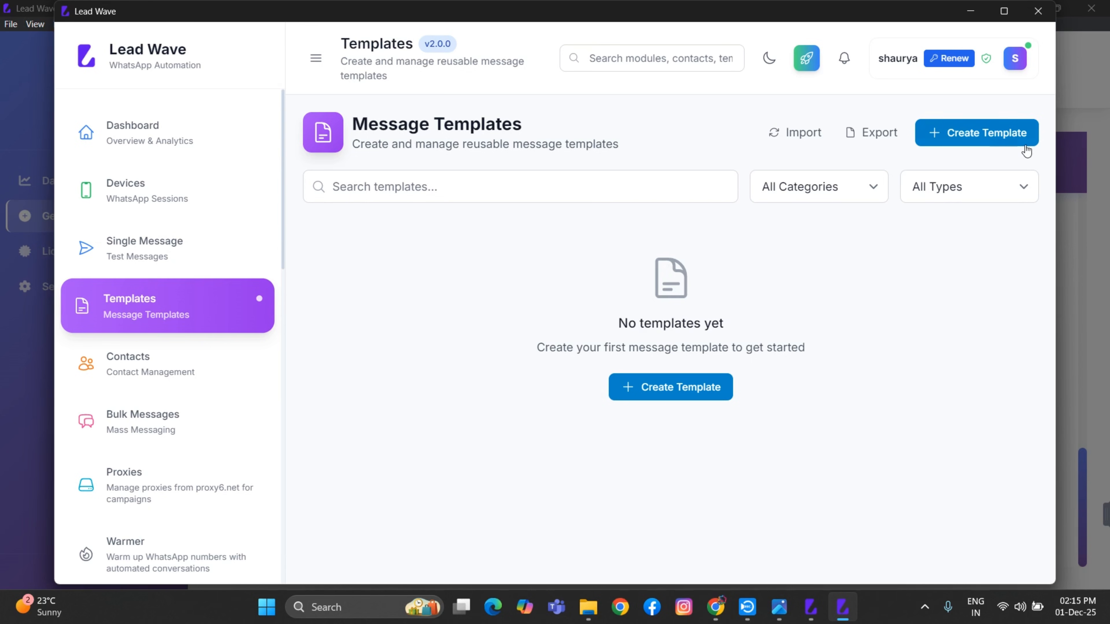
left_click(996, 135)
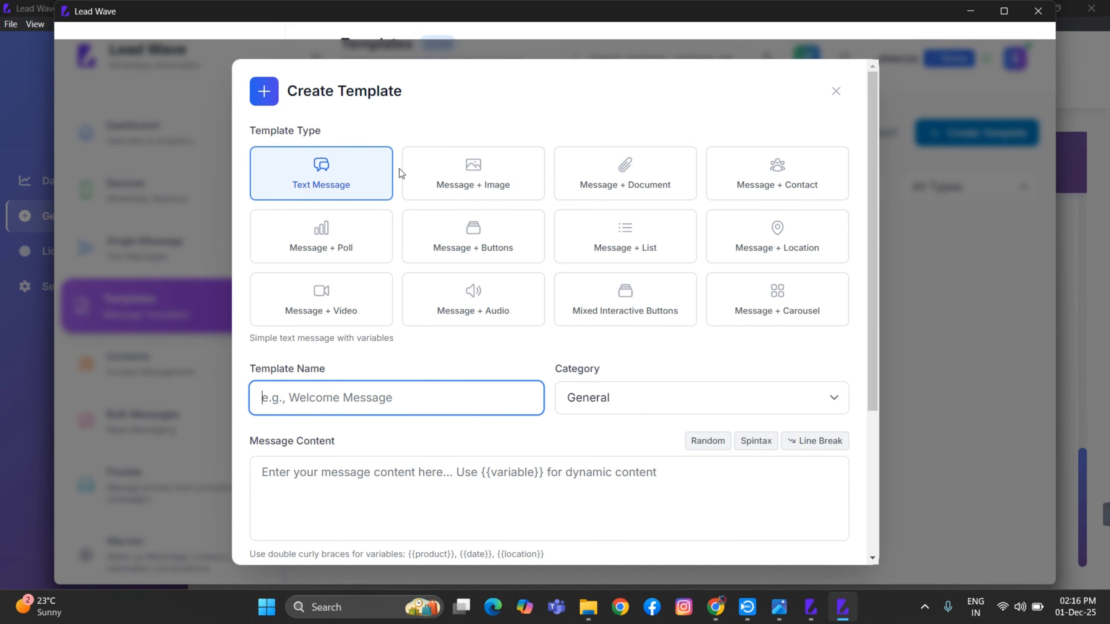
left_click(449, 175)
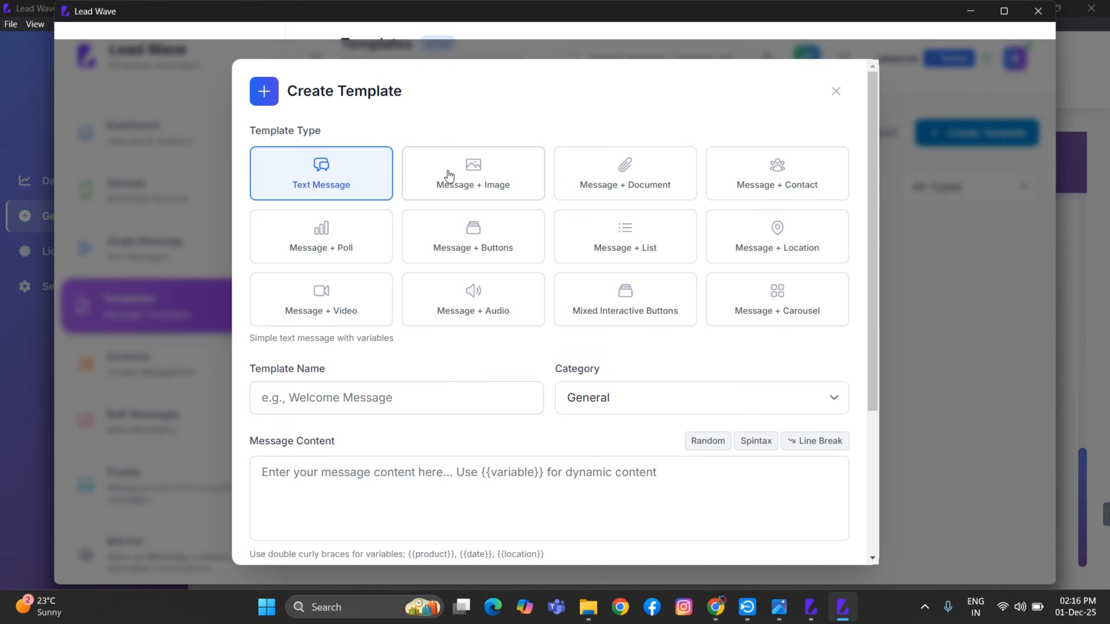
scroll(393, 384, "down", 3)
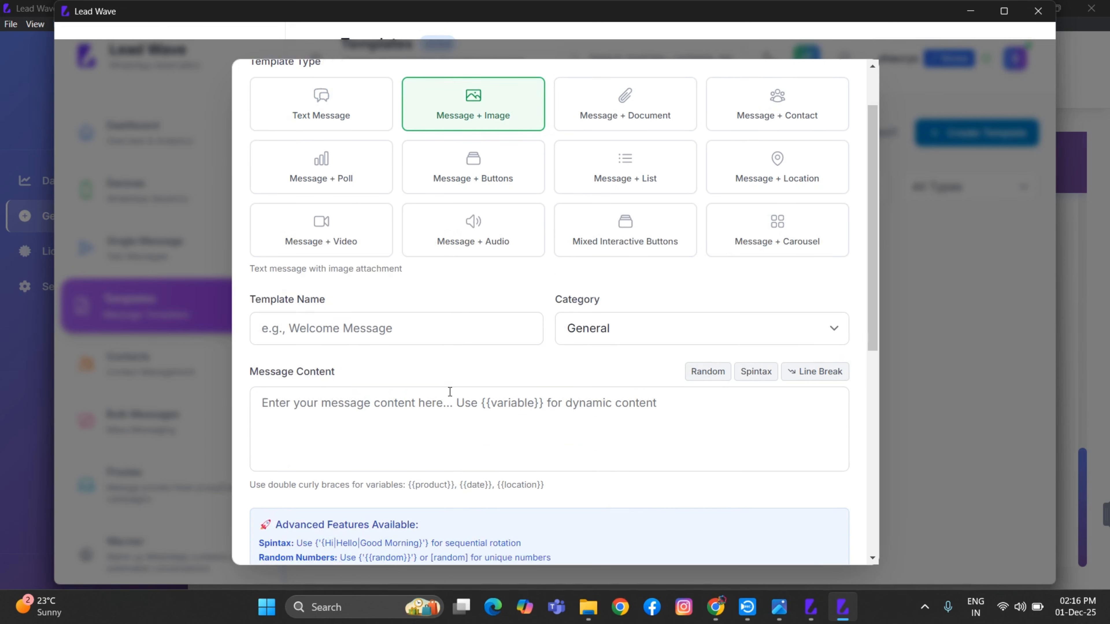
left_click(315, 376)
scroll(524, 393, "down", 4)
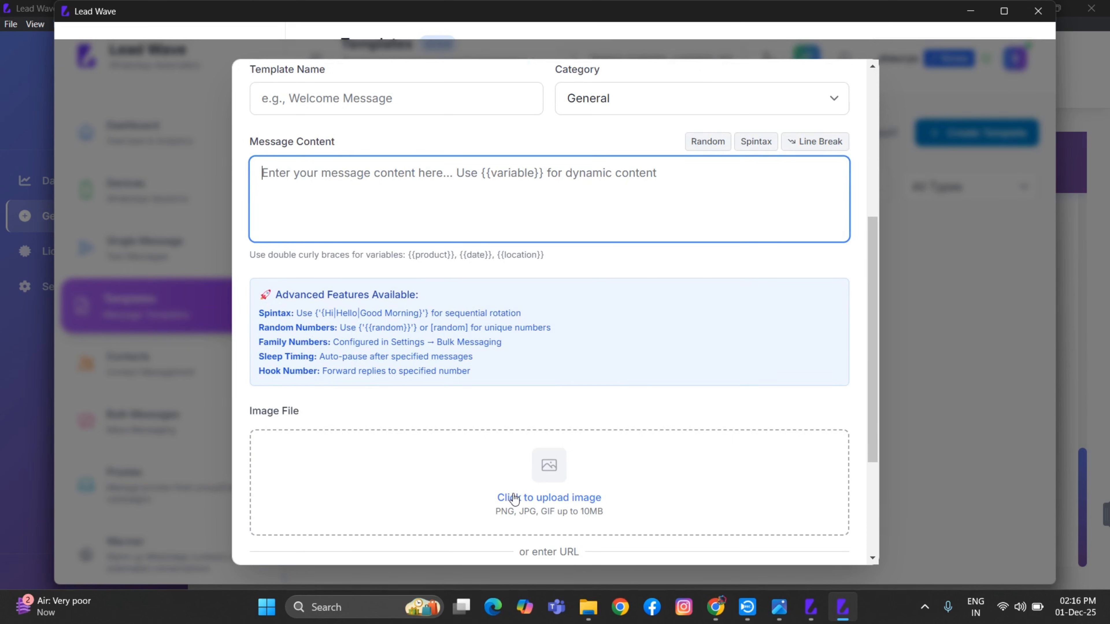
scroll(663, 475, "up", 6)
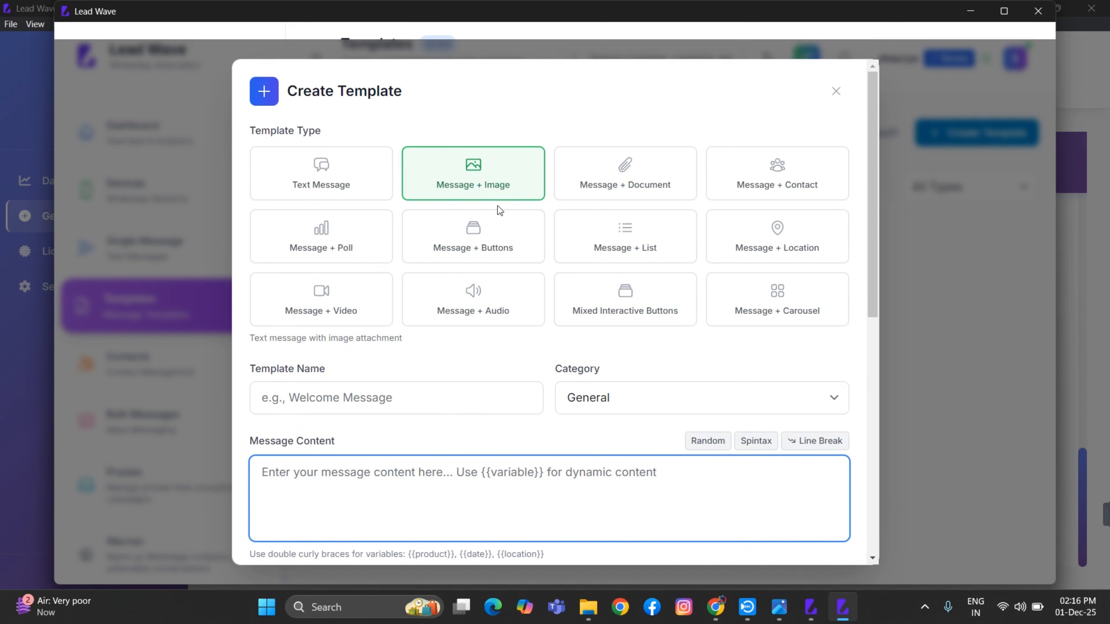
left_click(653, 184)
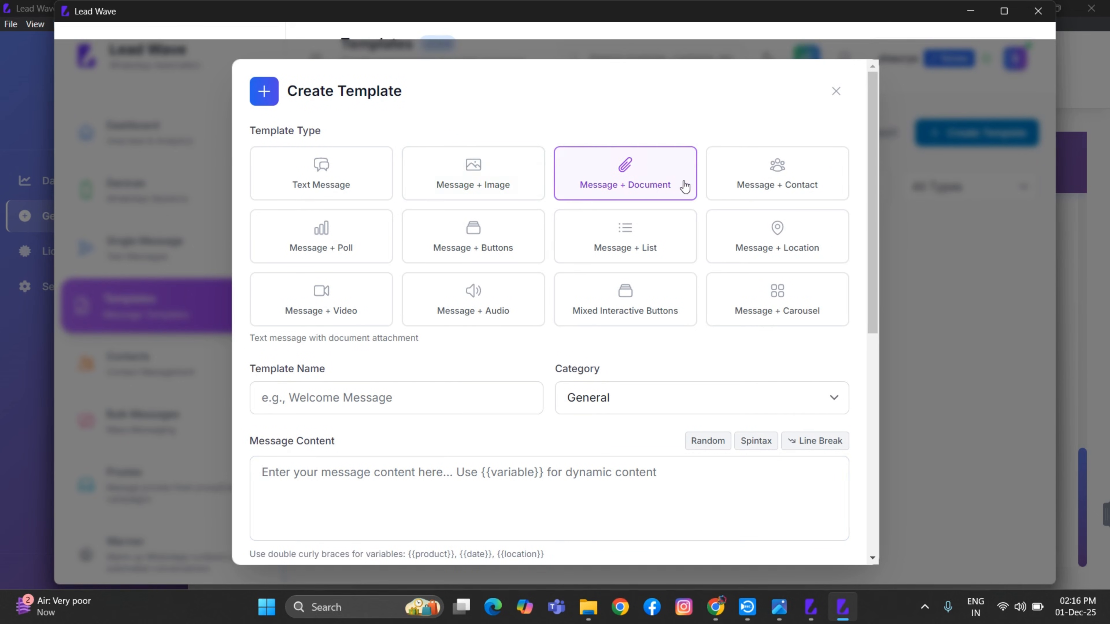
left_click(793, 185)
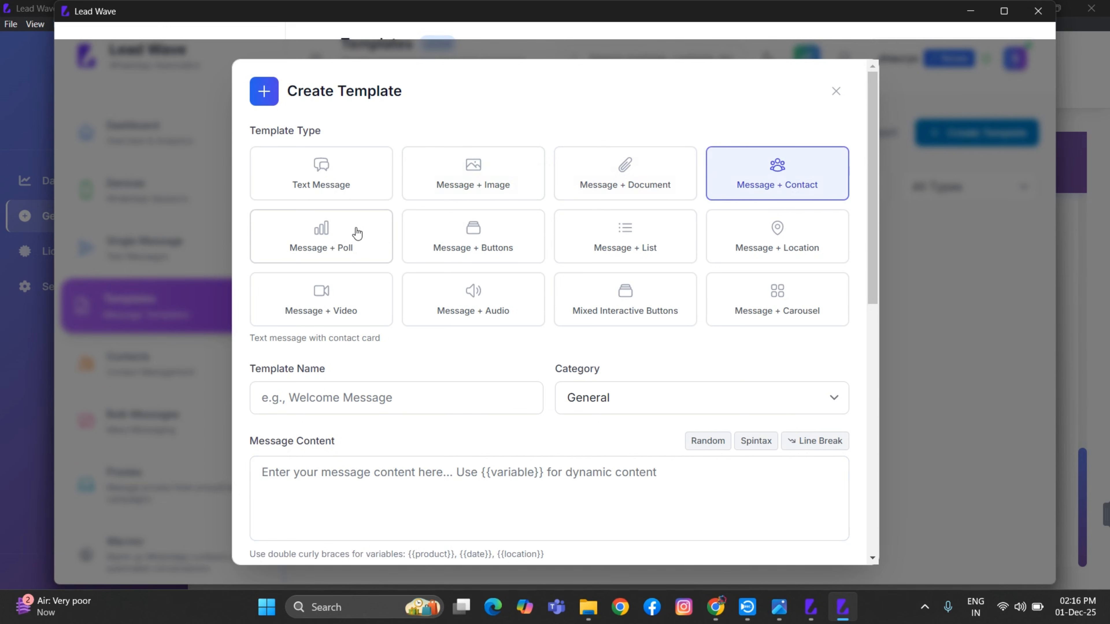
left_click(356, 234)
left_click(480, 231)
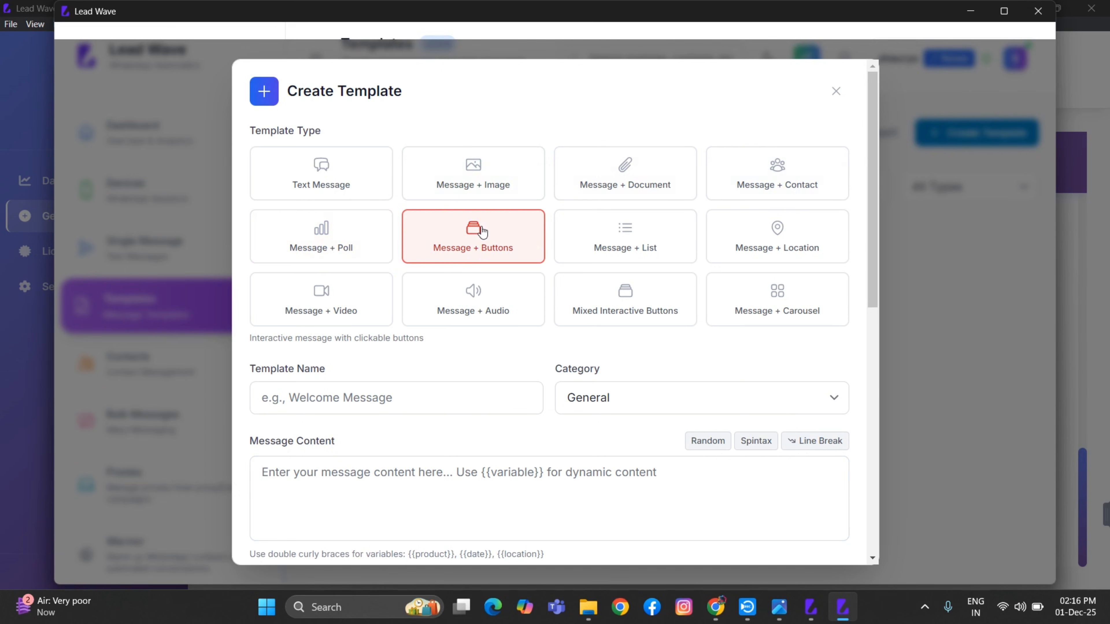
left_click(608, 228)
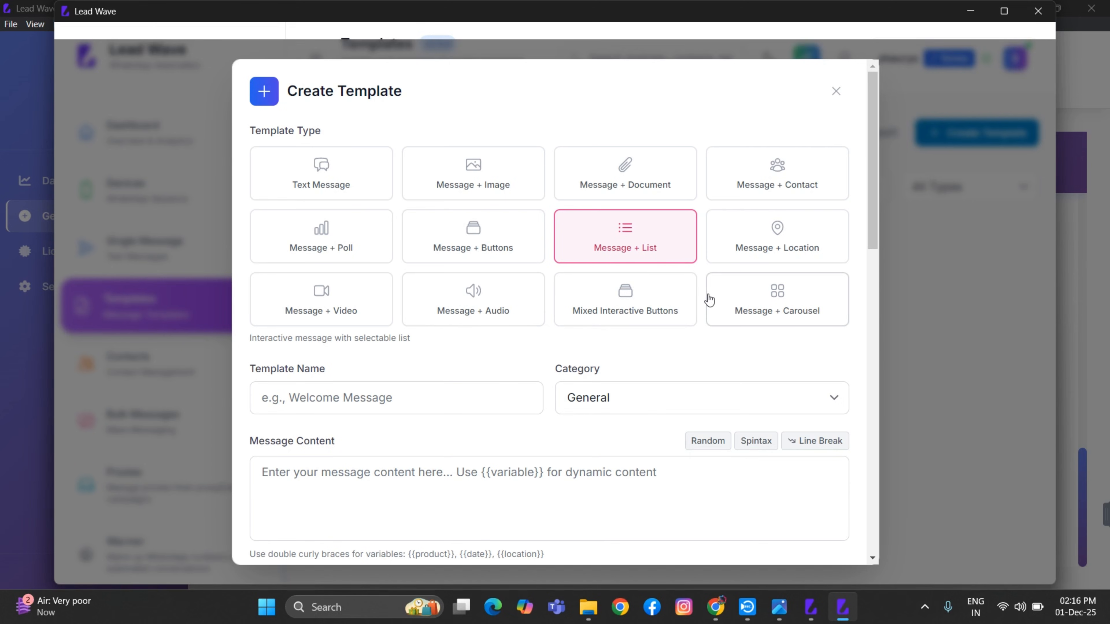
left_click(773, 308)
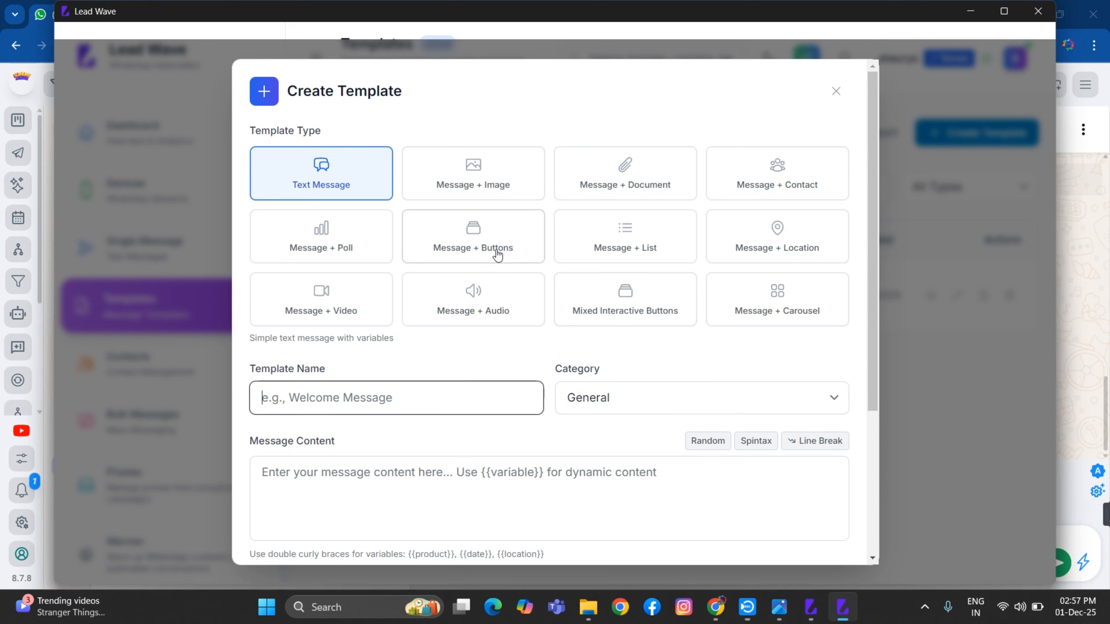
Choose Message + Buttons, then set the template type to Mixed Interactive Buttons
left_click(497, 254)
scroll(526, 407, "down", 4)
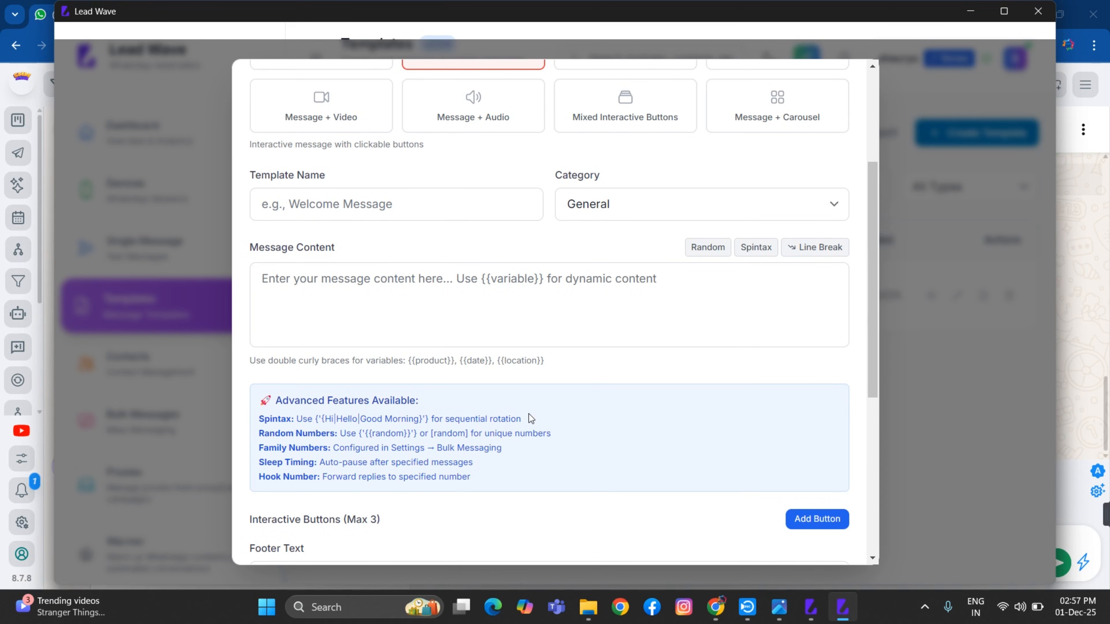
scroll(528, 414, "up", 2)
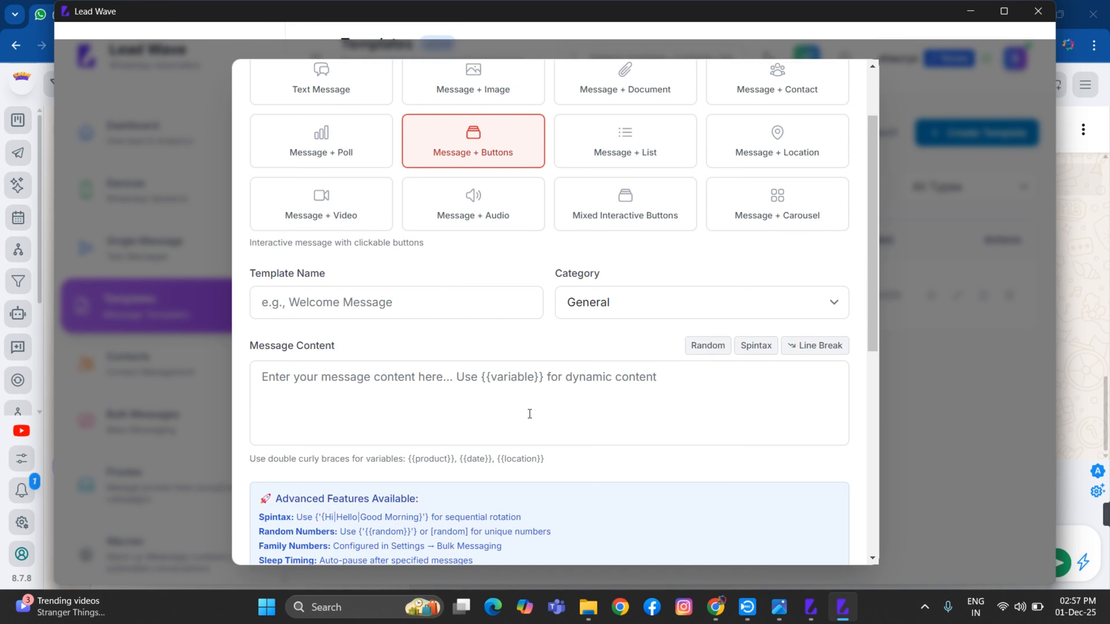
left_click(633, 208)
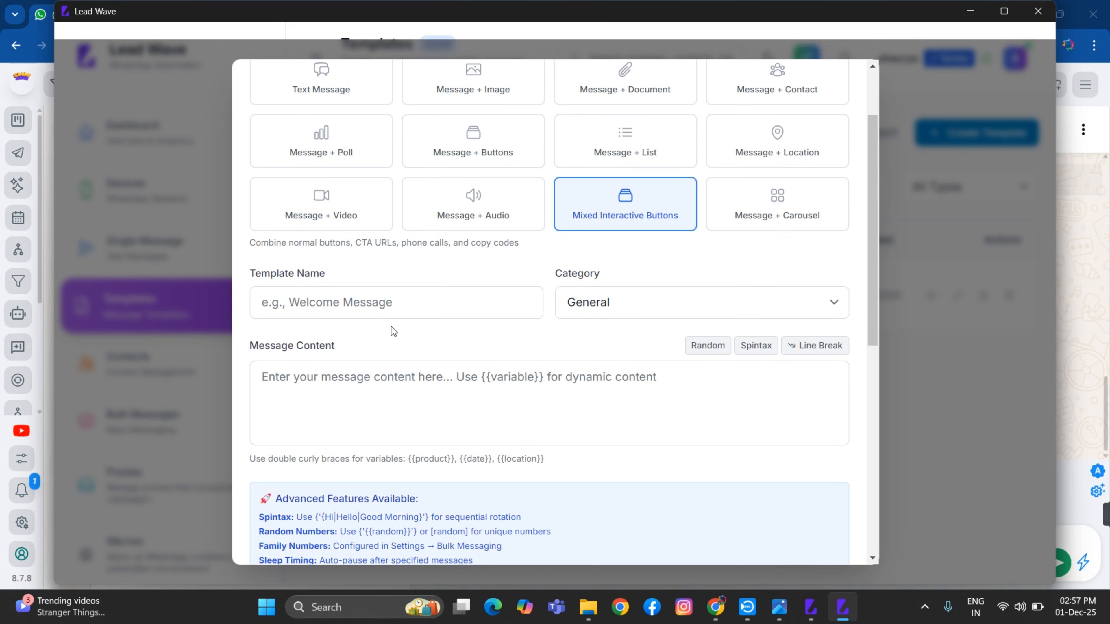
Name the template 'adobe' and set its category to Marketing
left_click(370, 302)
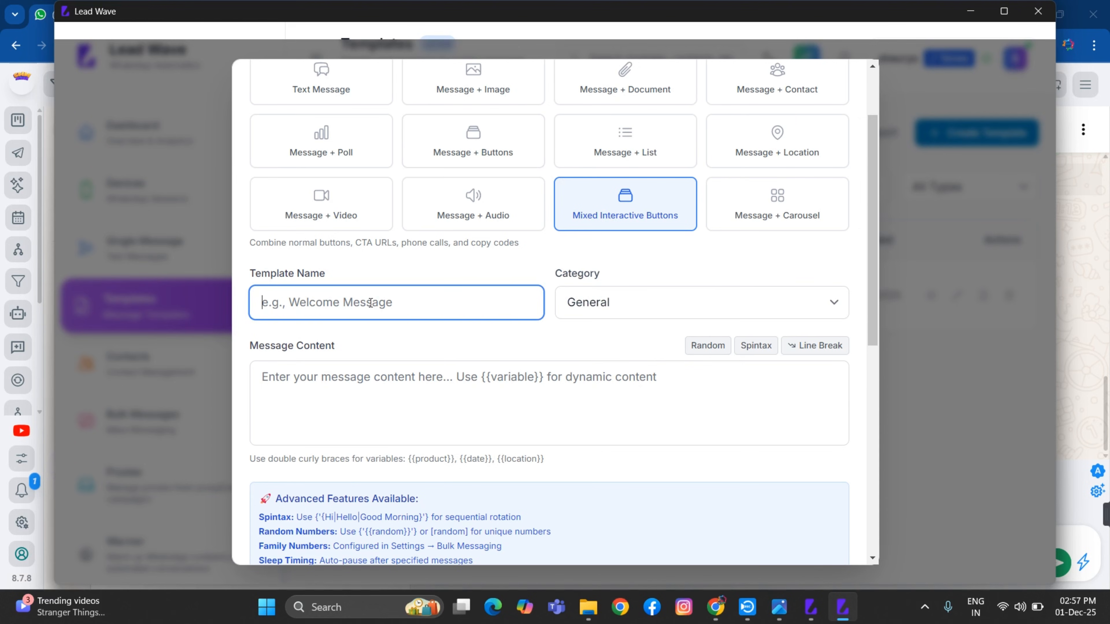
type("ad")
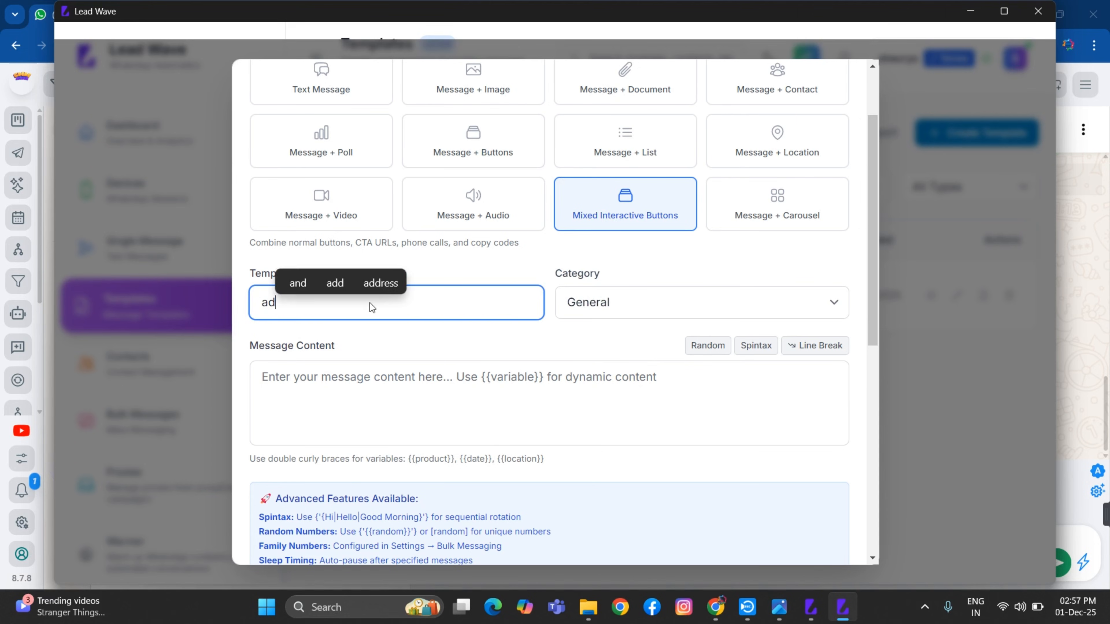
type("obe")
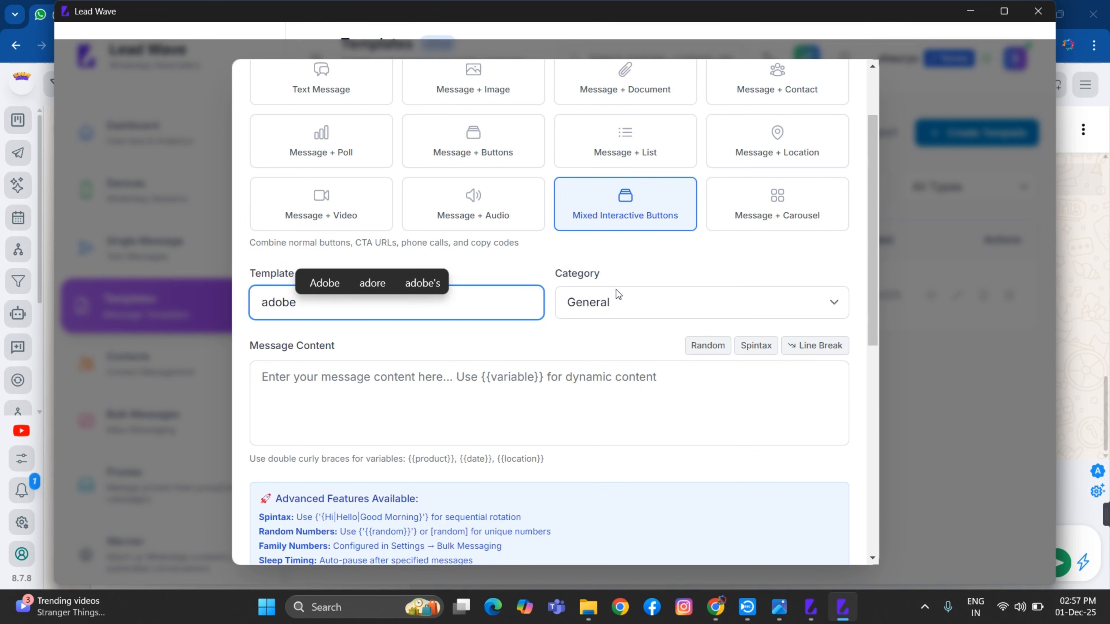
left_click(620, 299)
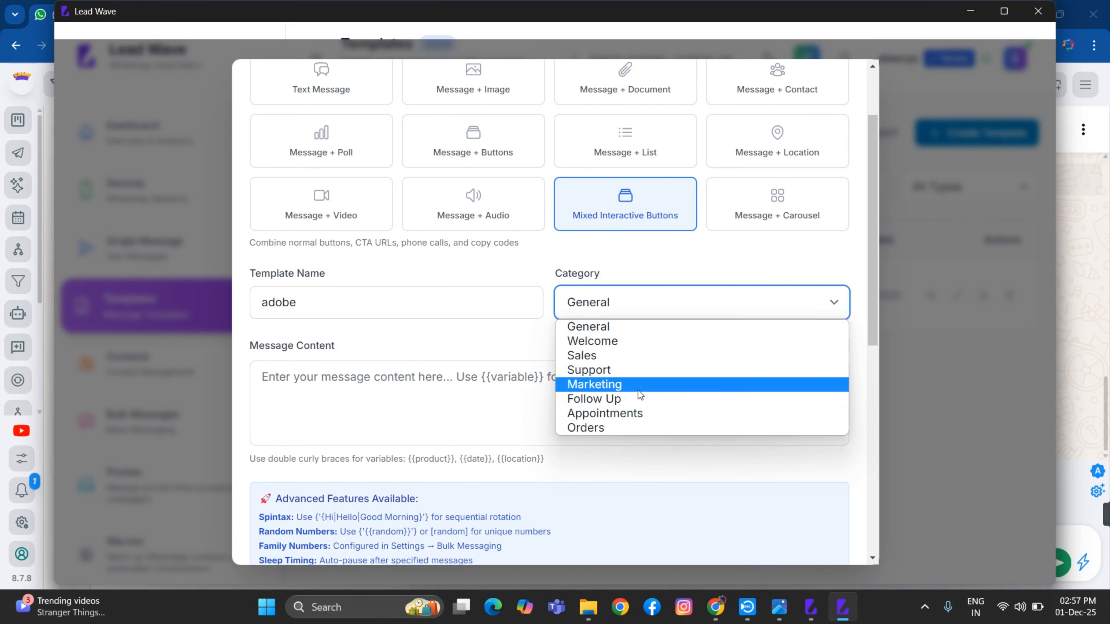
left_click(638, 386)
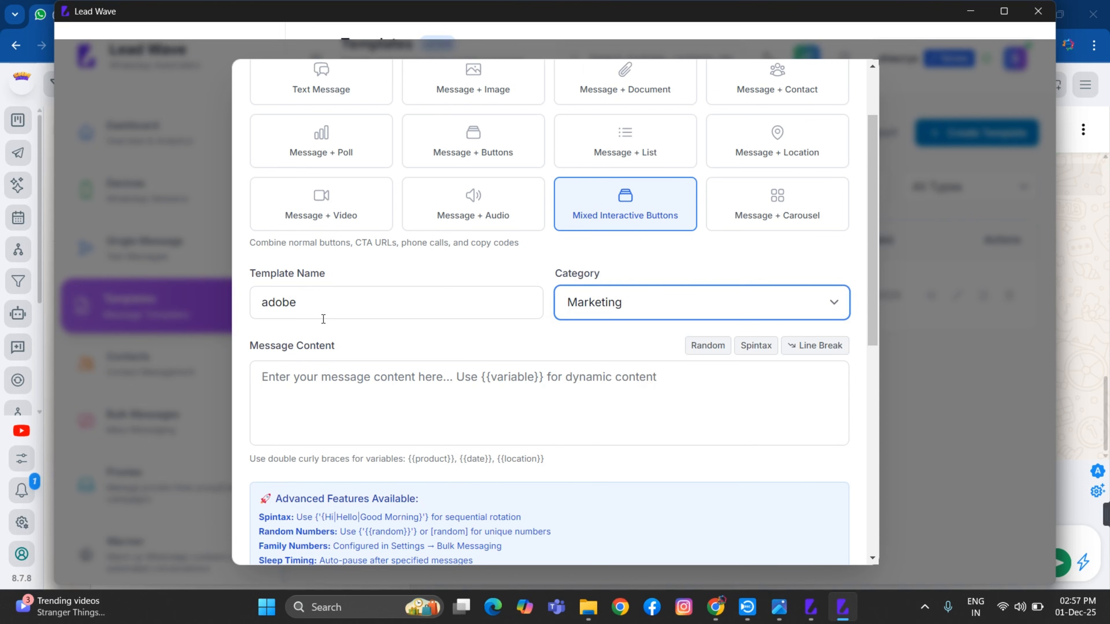
Enter the message content 'adobe creative cloud 1 year'
left_click(306, 371)
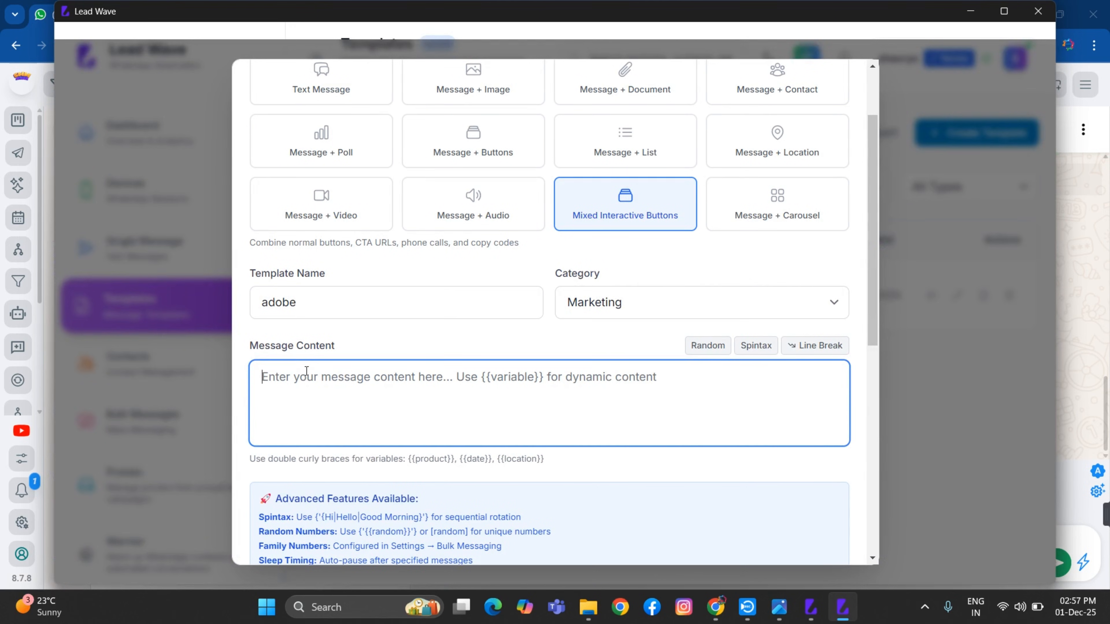
type("a")
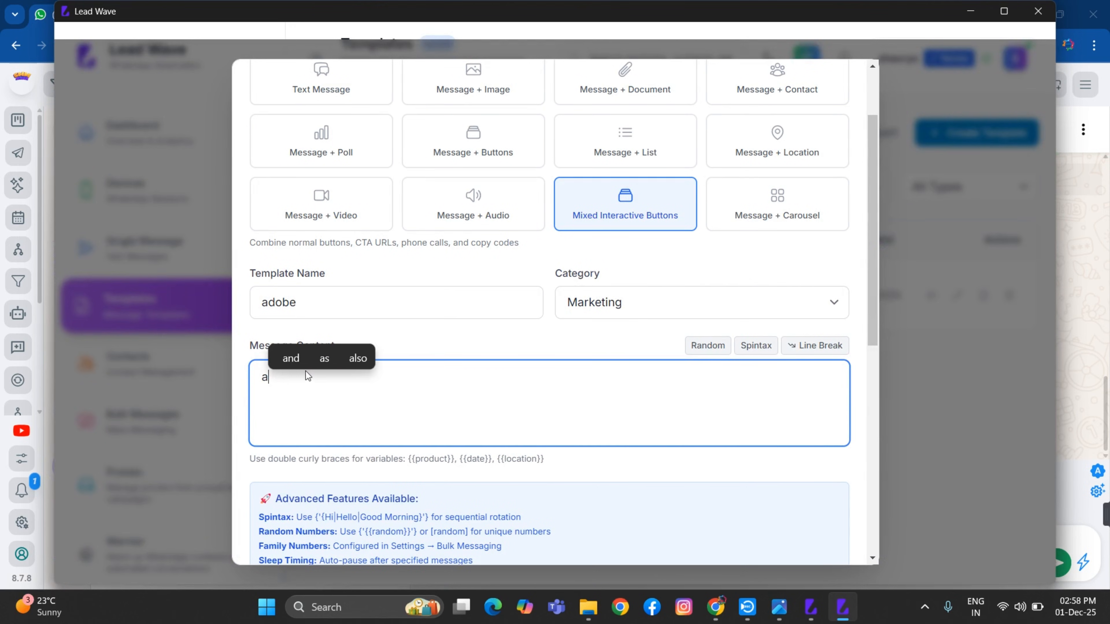
type("dobe")
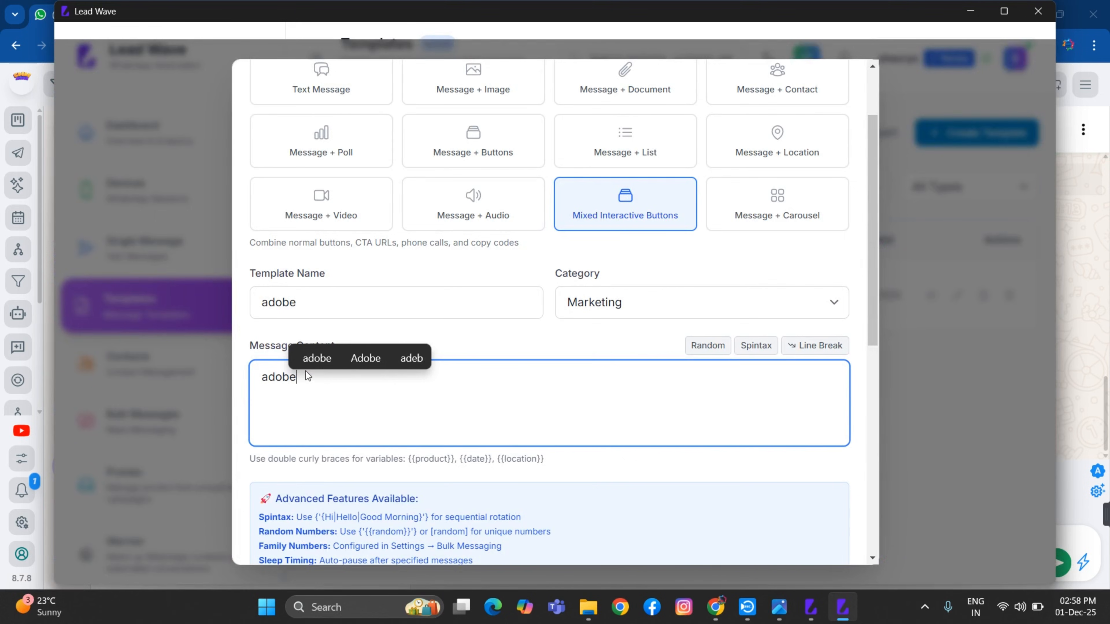
type(" cre")
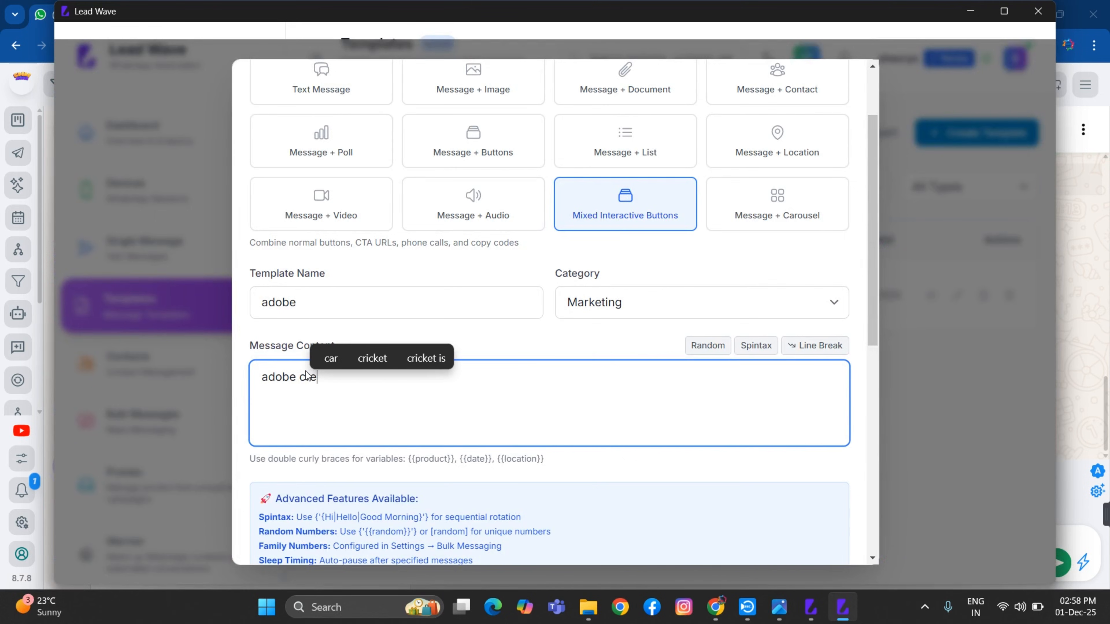
type("ative")
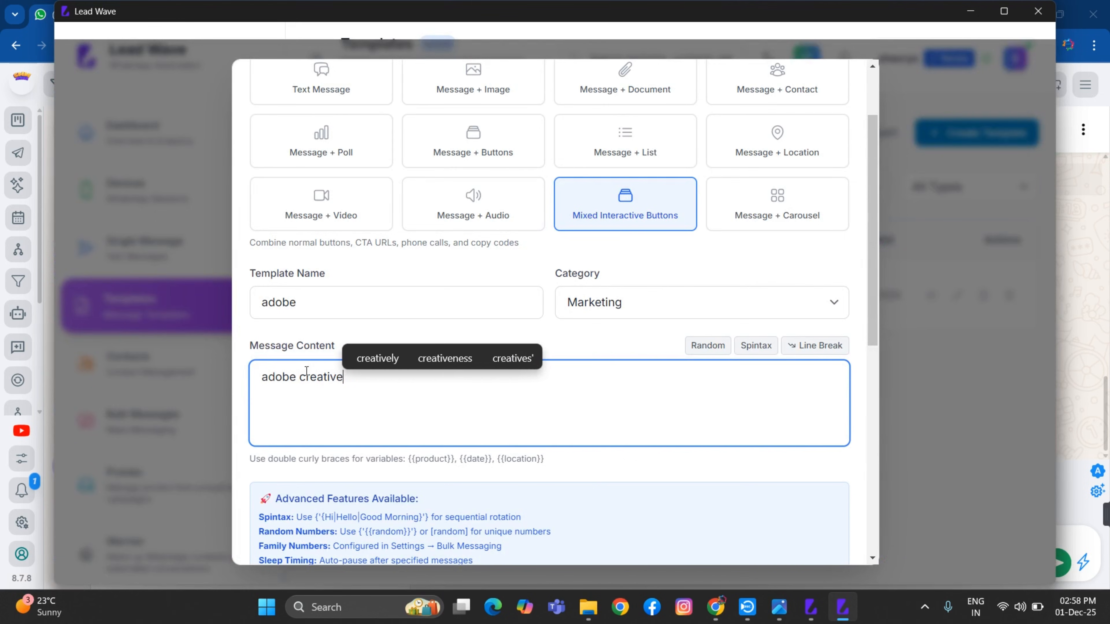
type(" cloud")
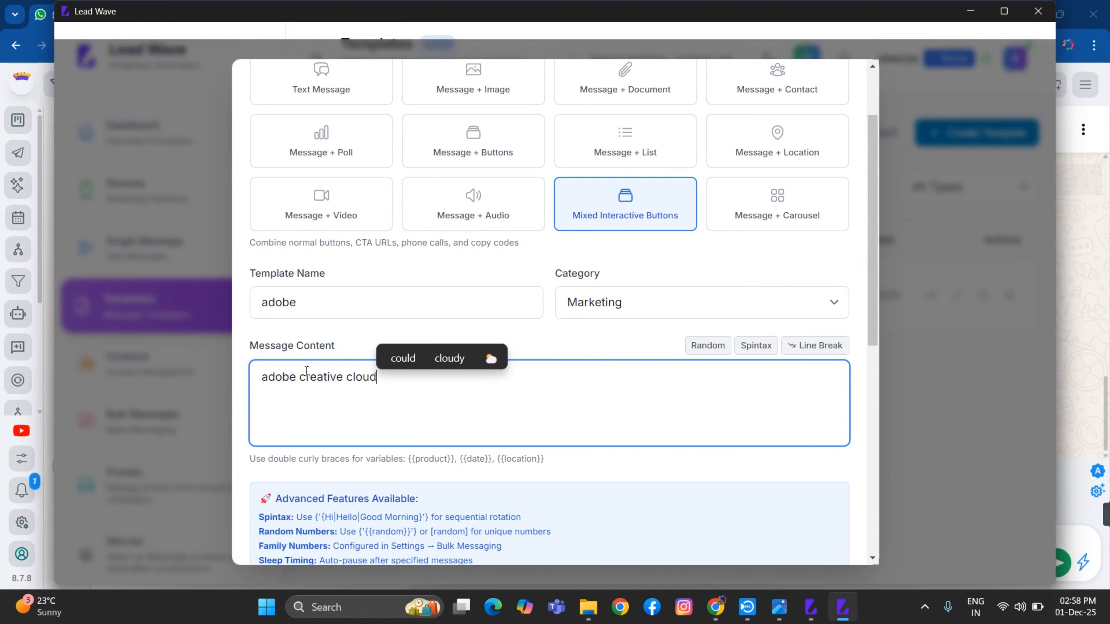
type(" 1 year")
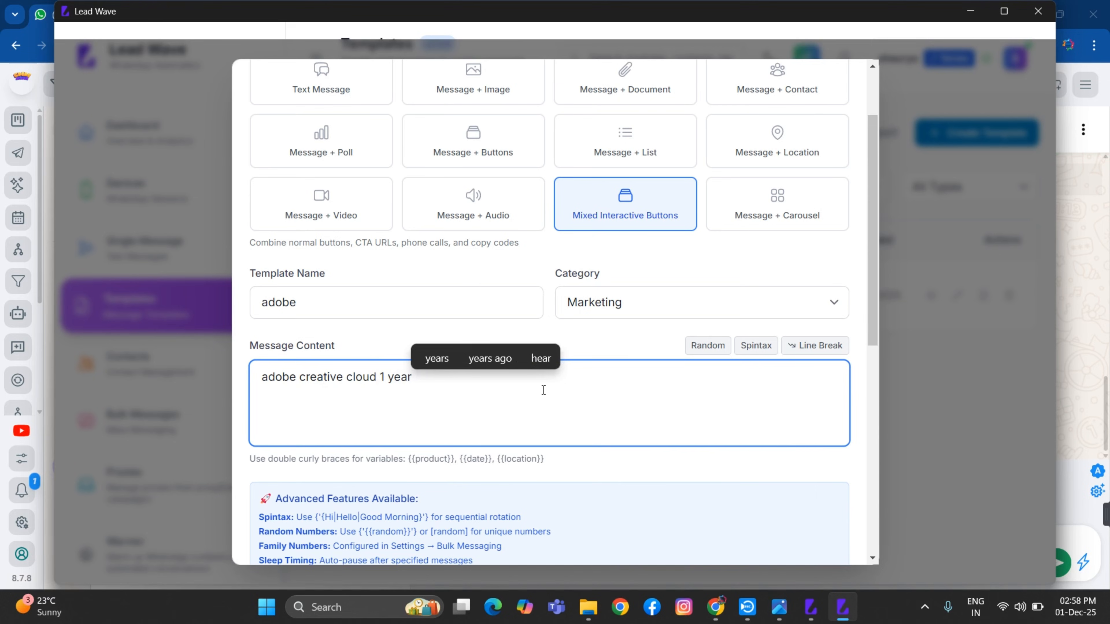
scroll(341, 376, "down", 4)
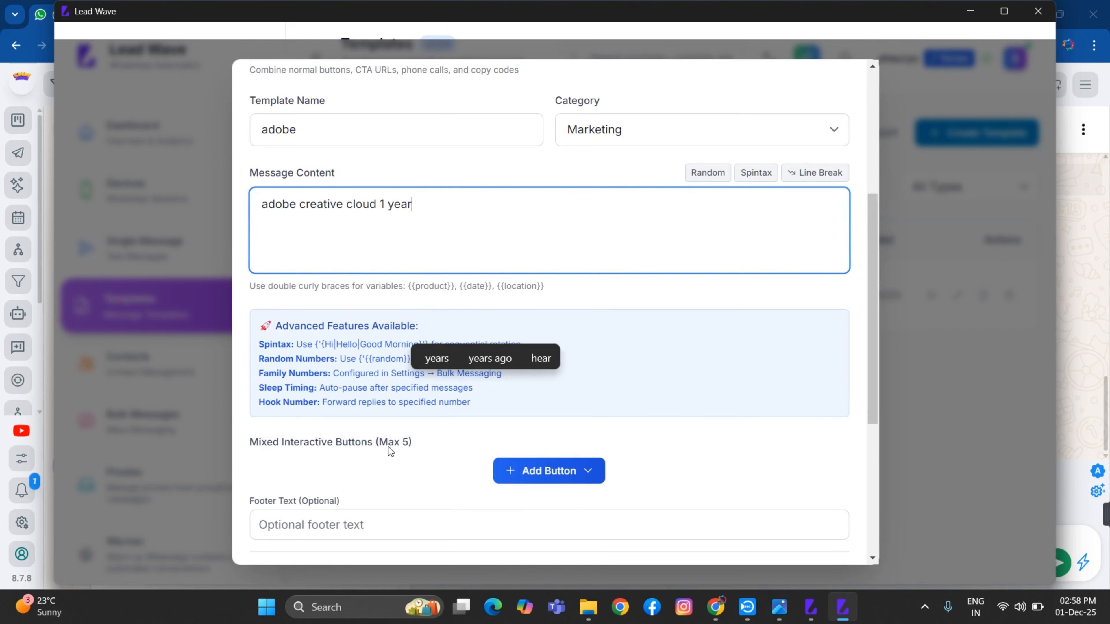
scroll(416, 442, "down", 2)
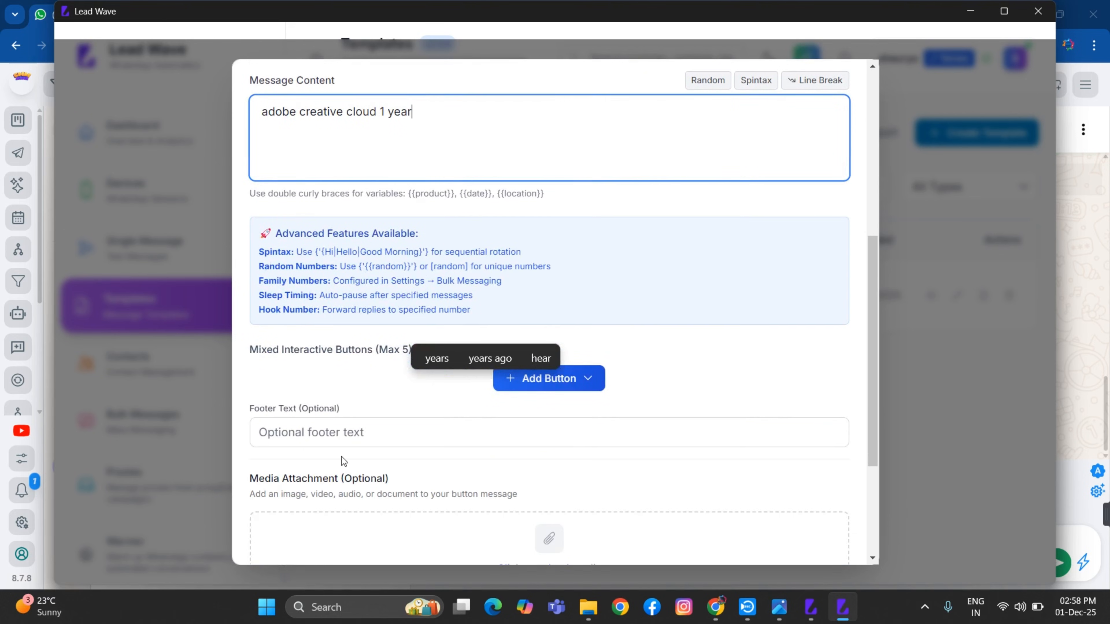
Enter 'Thanks' as the template's footer text, correcting the initial typo
left_click(293, 423)
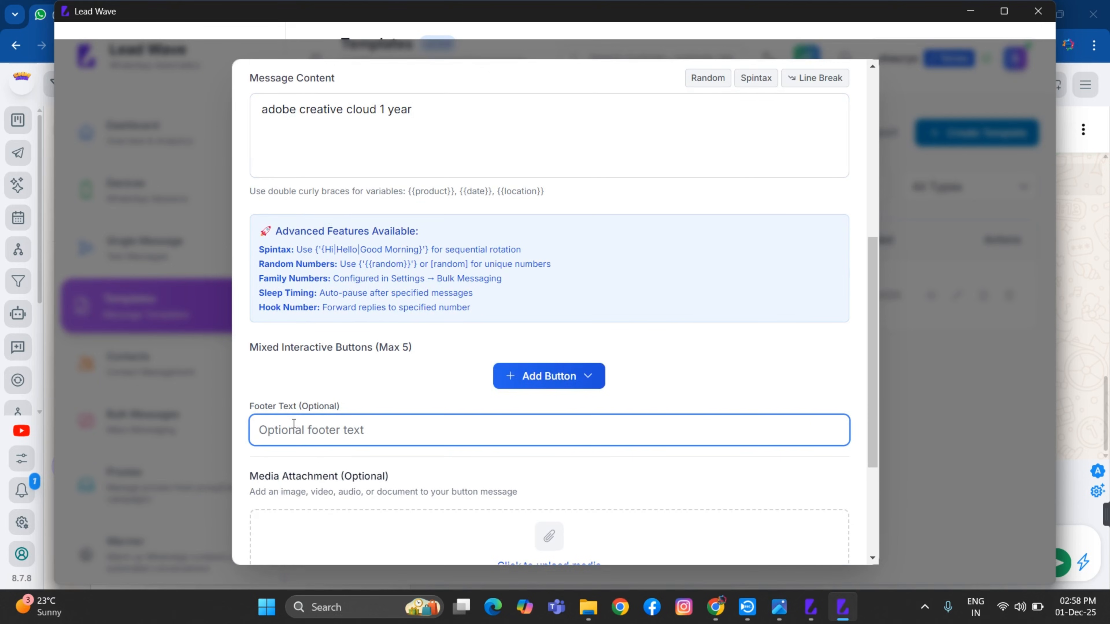
type("Thnka")
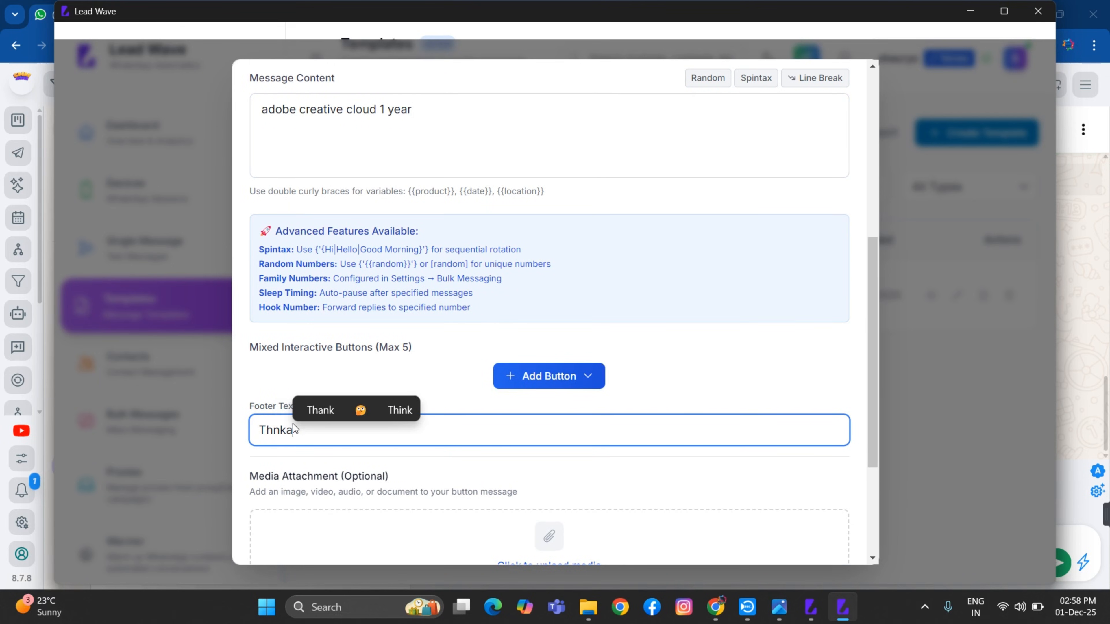
type("s")
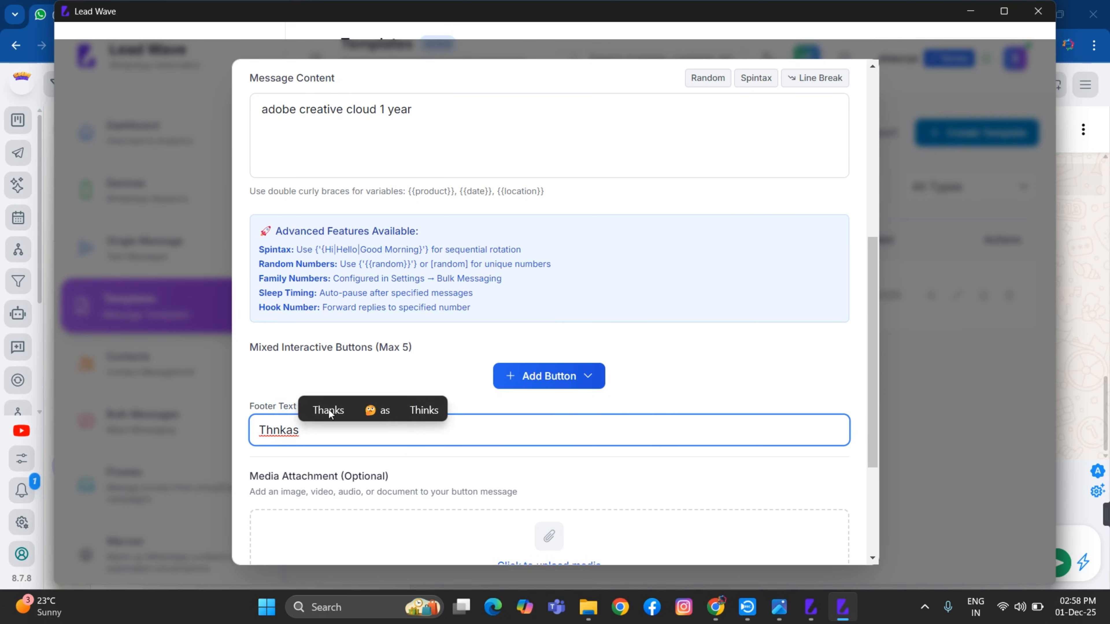
left_click(331, 412)
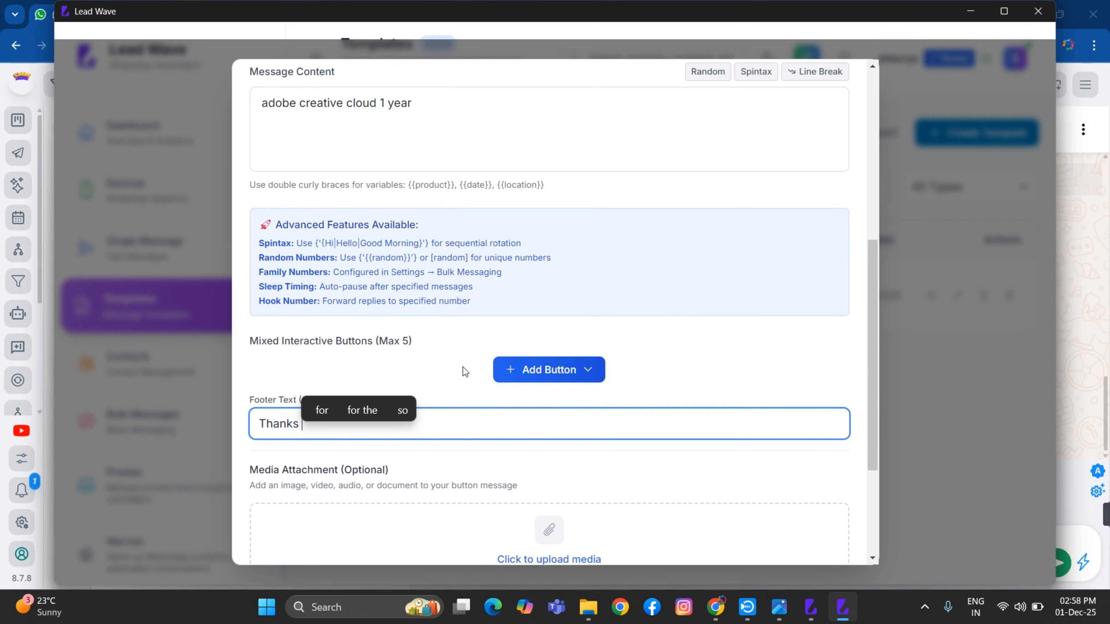
scroll(463, 367, "down", 3)
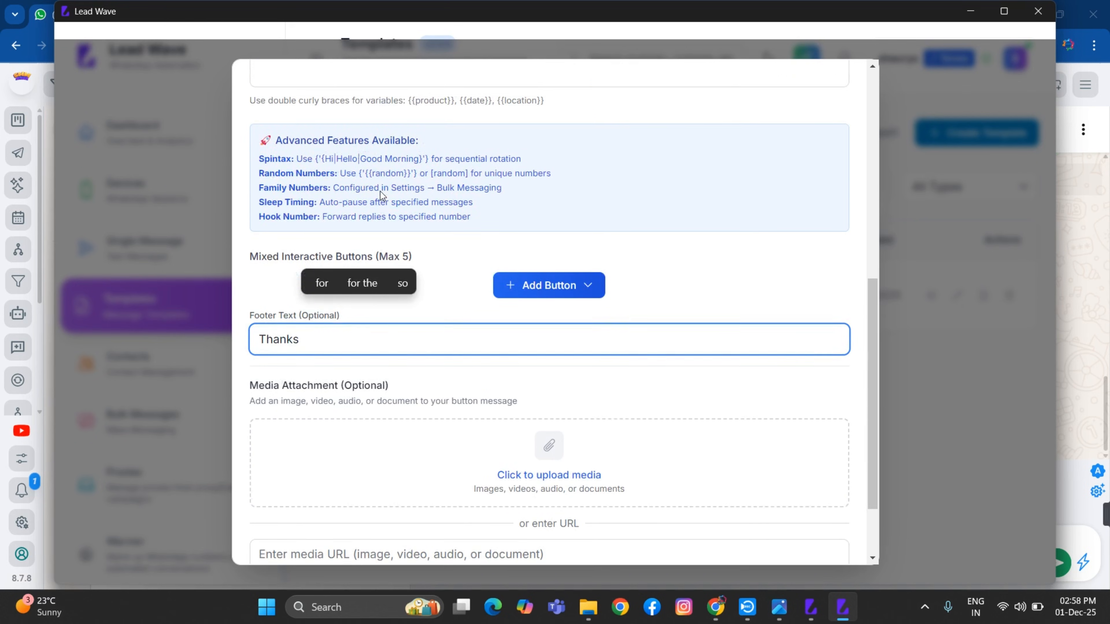
scroll(380, 191, "up", 4)
scroll(530, 409, "down", 5)
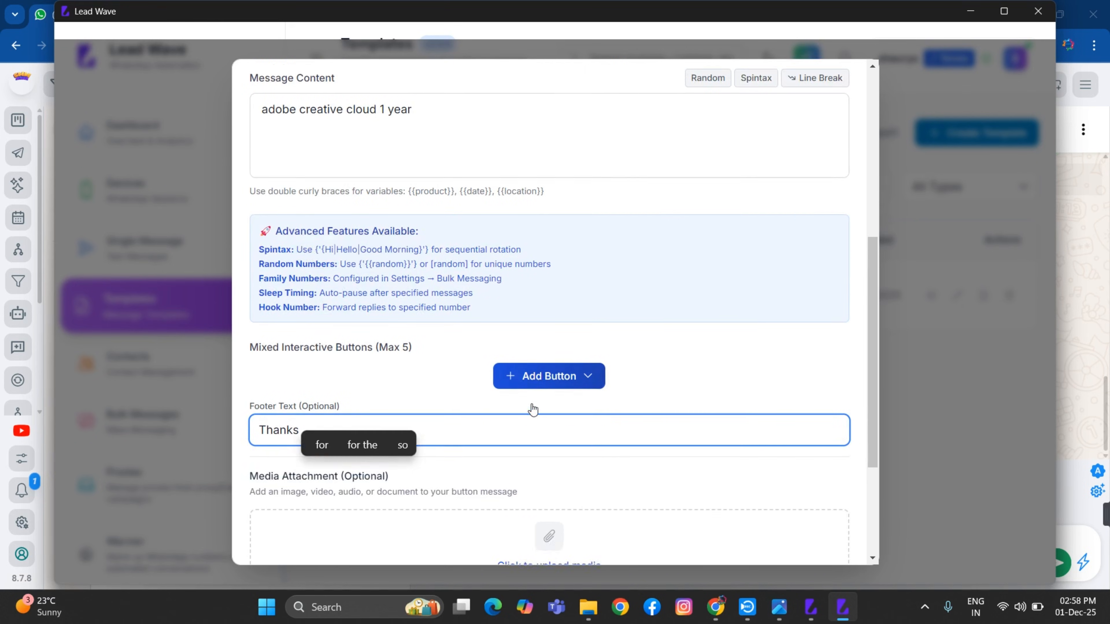
Upload Picsart_25-06-20_14-28-16-141.jpg from Downloads as the template's media
left_click(544, 374)
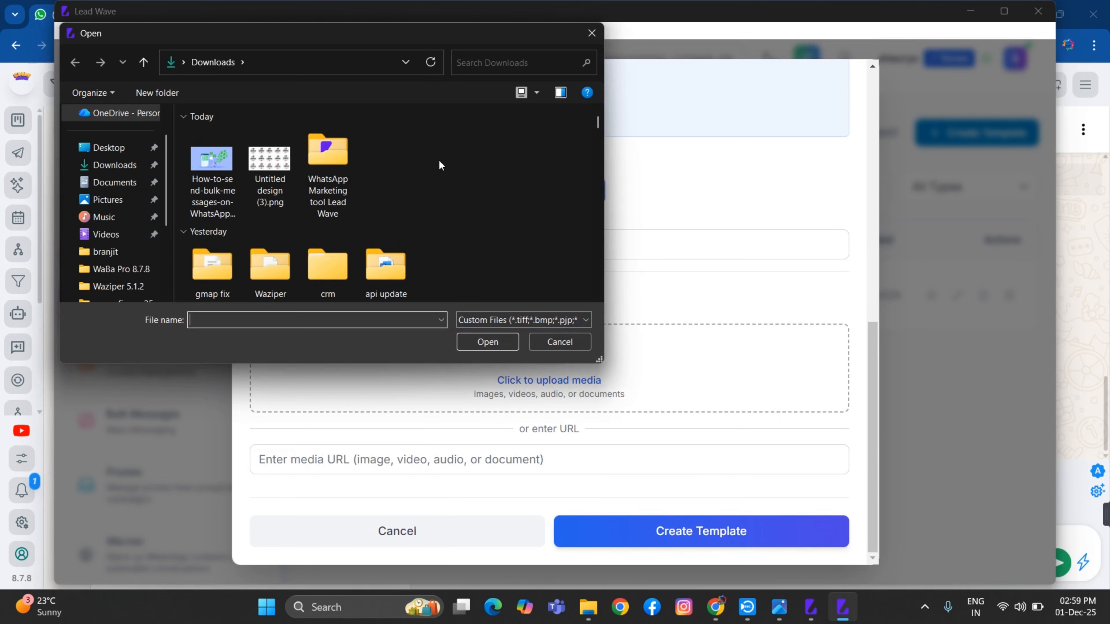
scroll(433, 168, "down", 5)
scroll(433, 168, "down", 5)
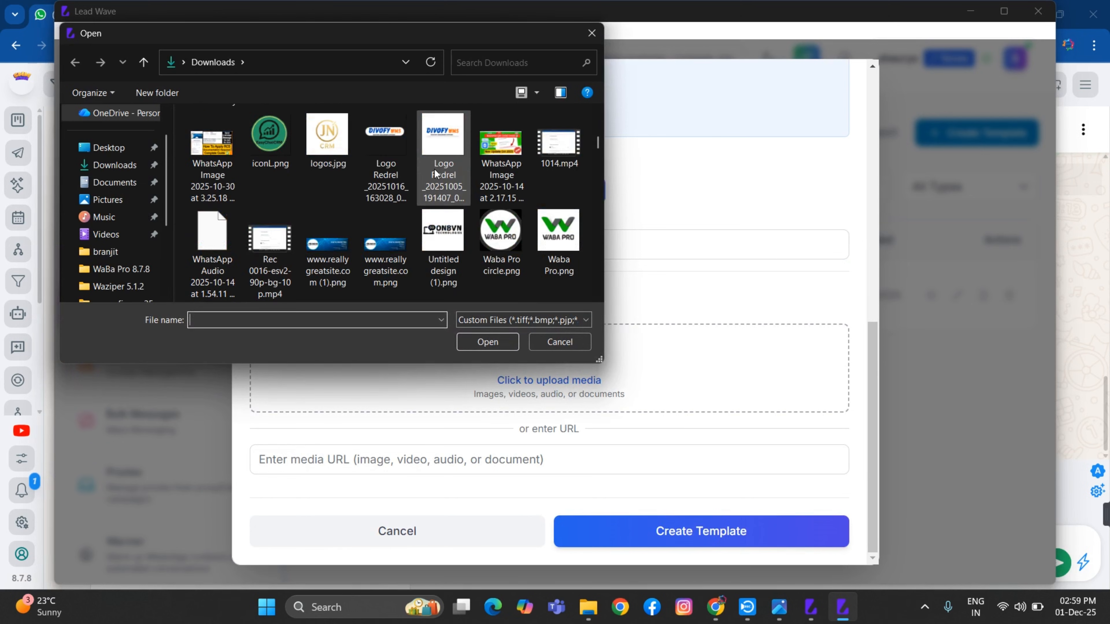
scroll(435, 169, "down", 10)
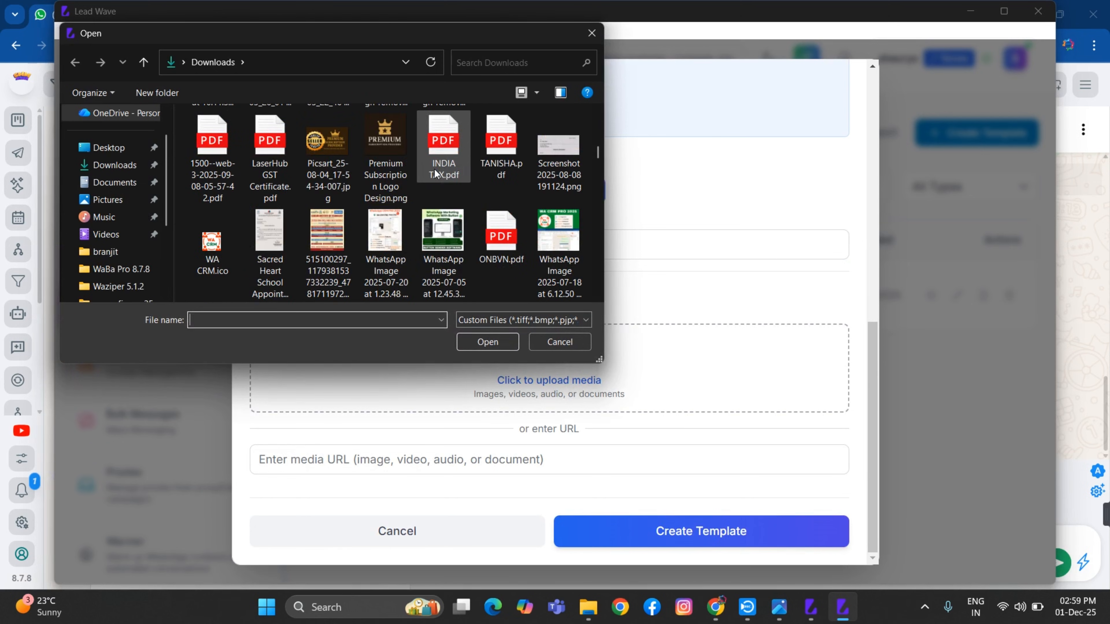
scroll(387, 215, "down", 3)
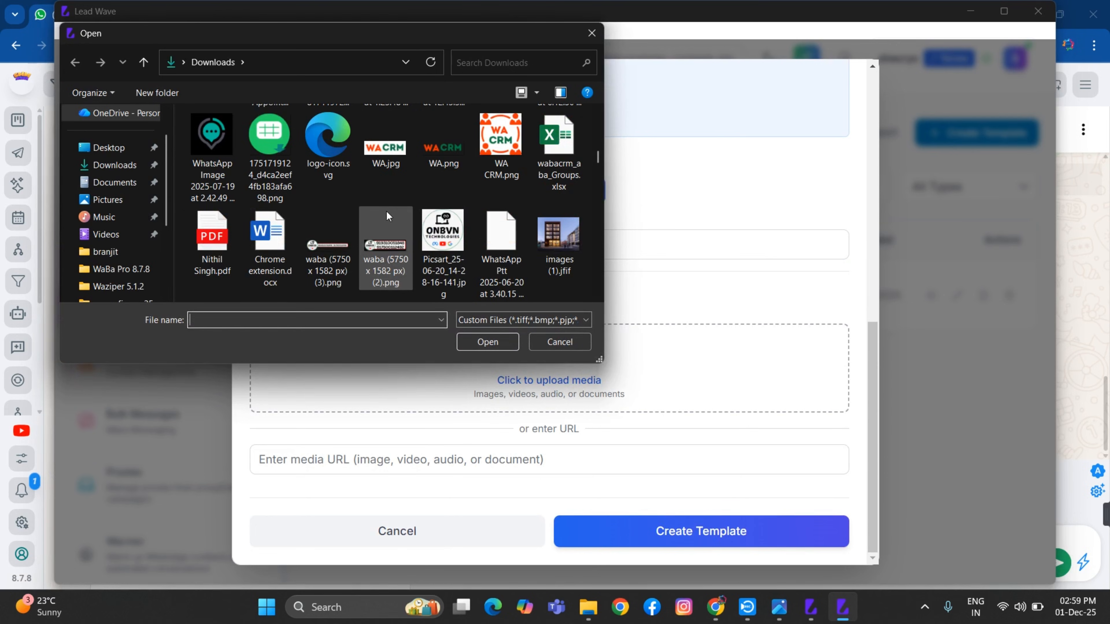
left_click(443, 236)
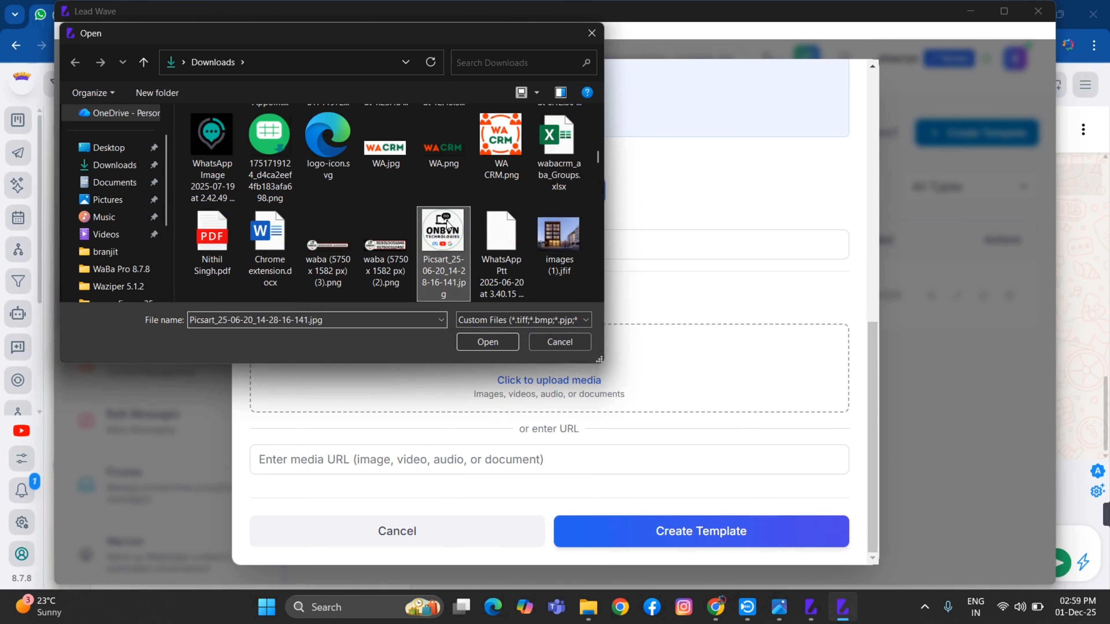
left_click(481, 347)
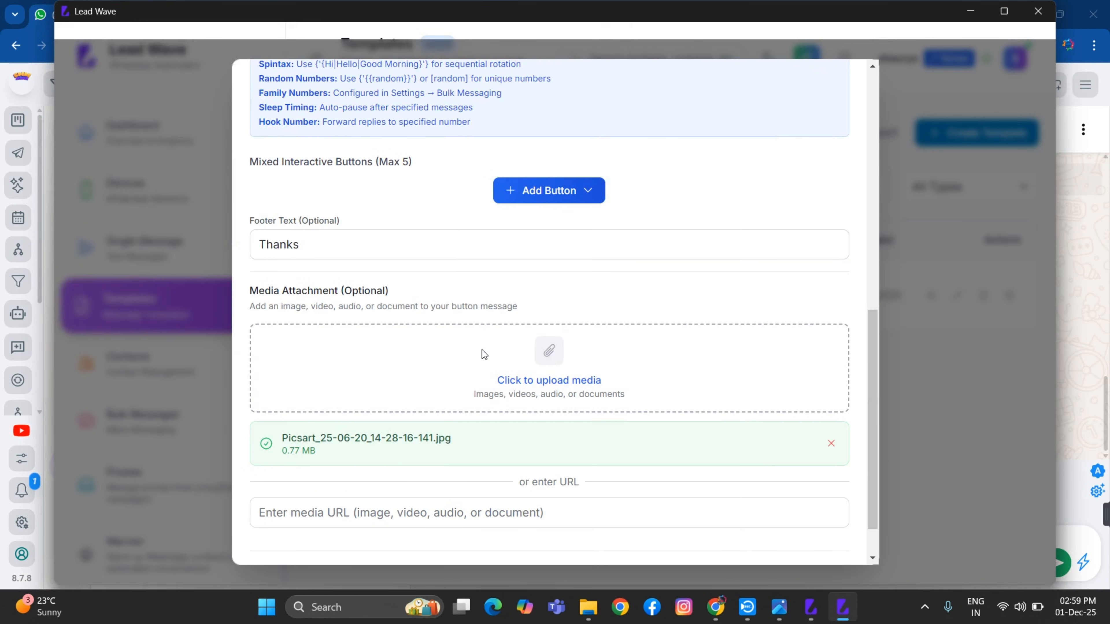
scroll(621, 385, "up", 7)
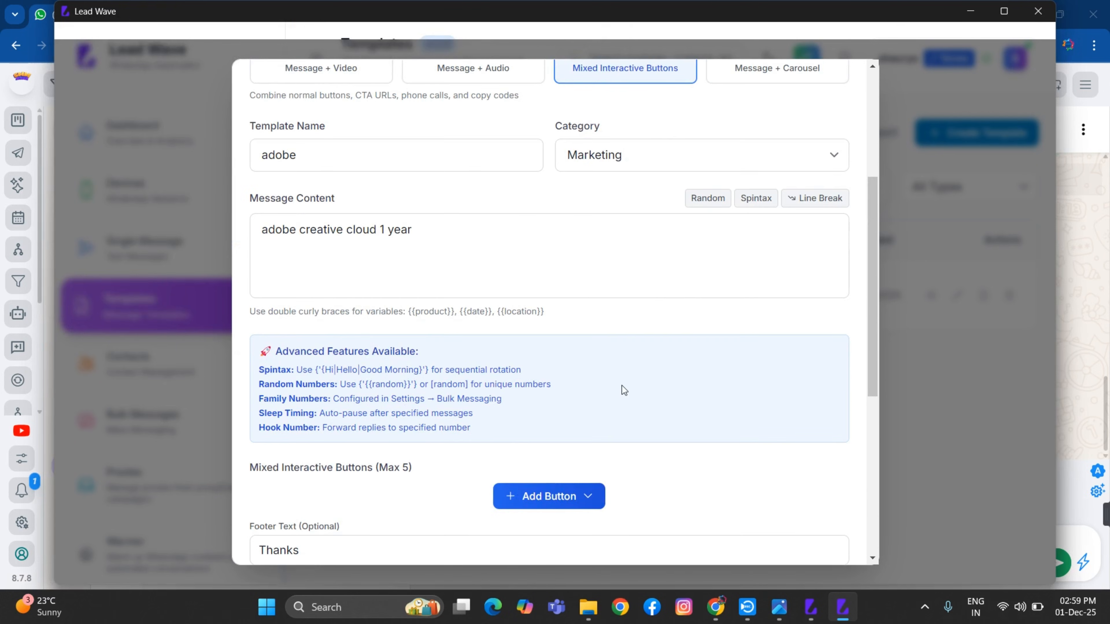
Add a Quick Reply button with the text 'IntrestInterested'
scroll(623, 389, "down", 8)
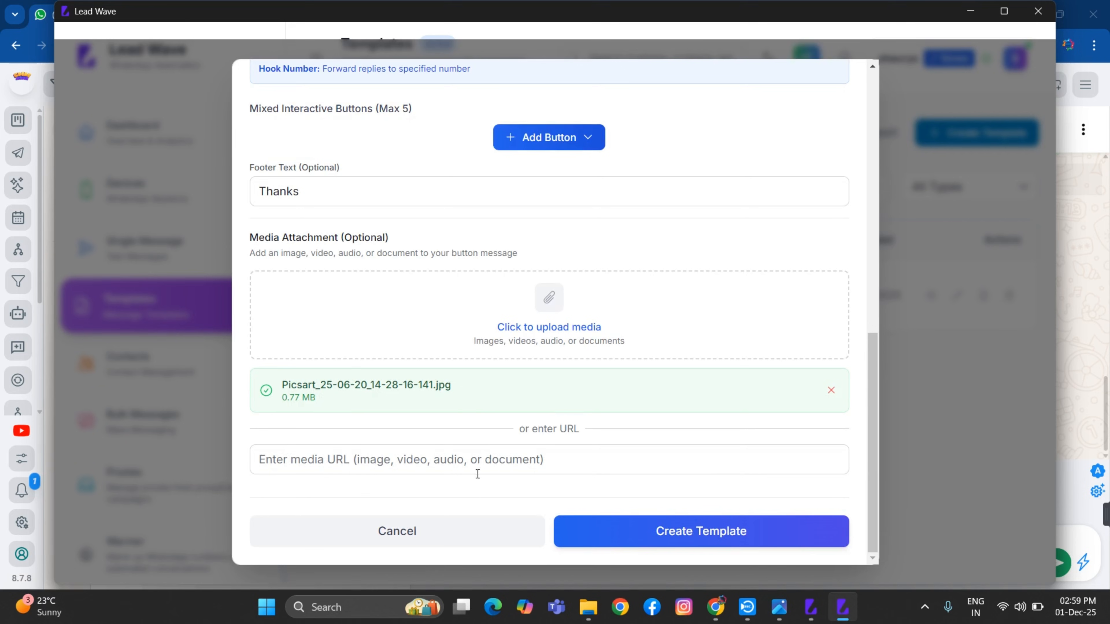
scroll(499, 421, "up", 2)
scroll(500, 421, "up", 5)
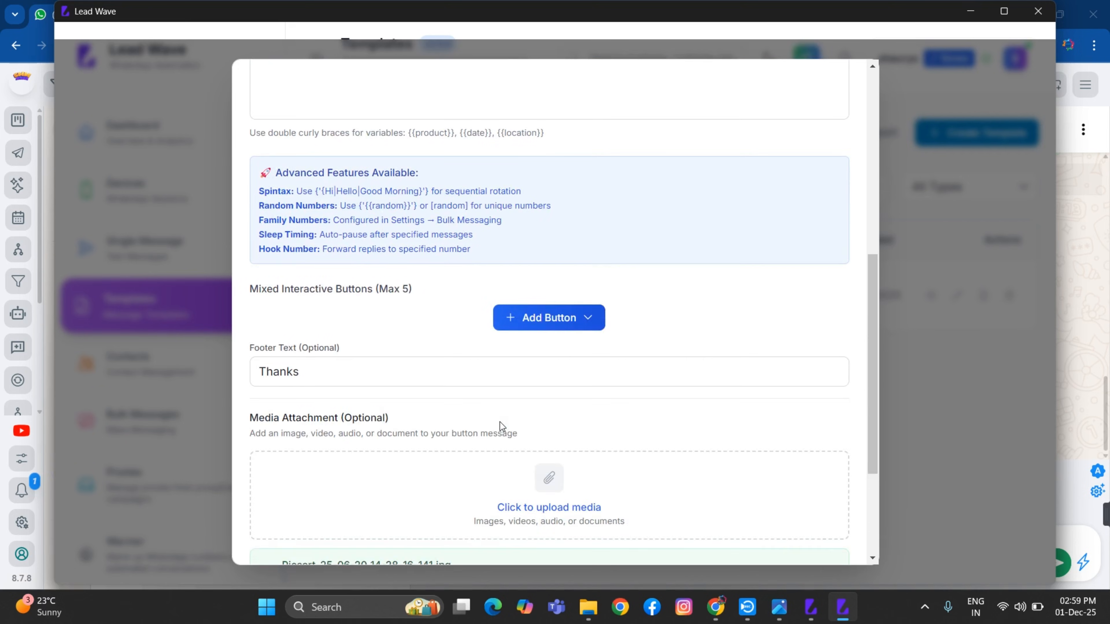
left_click(566, 494)
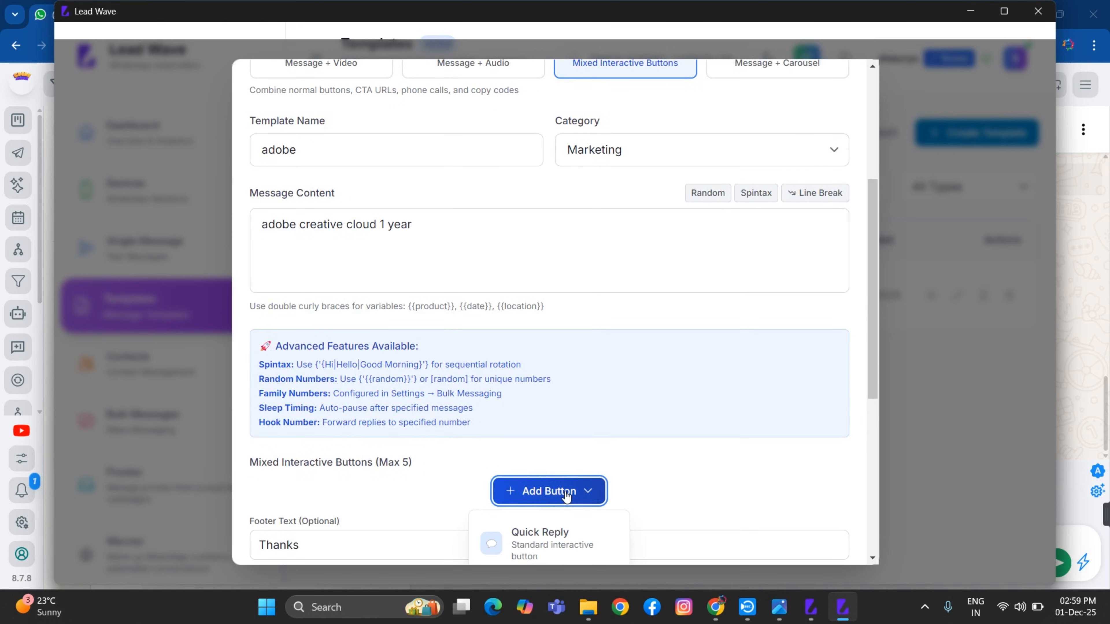
scroll(542, 507, "down", 3)
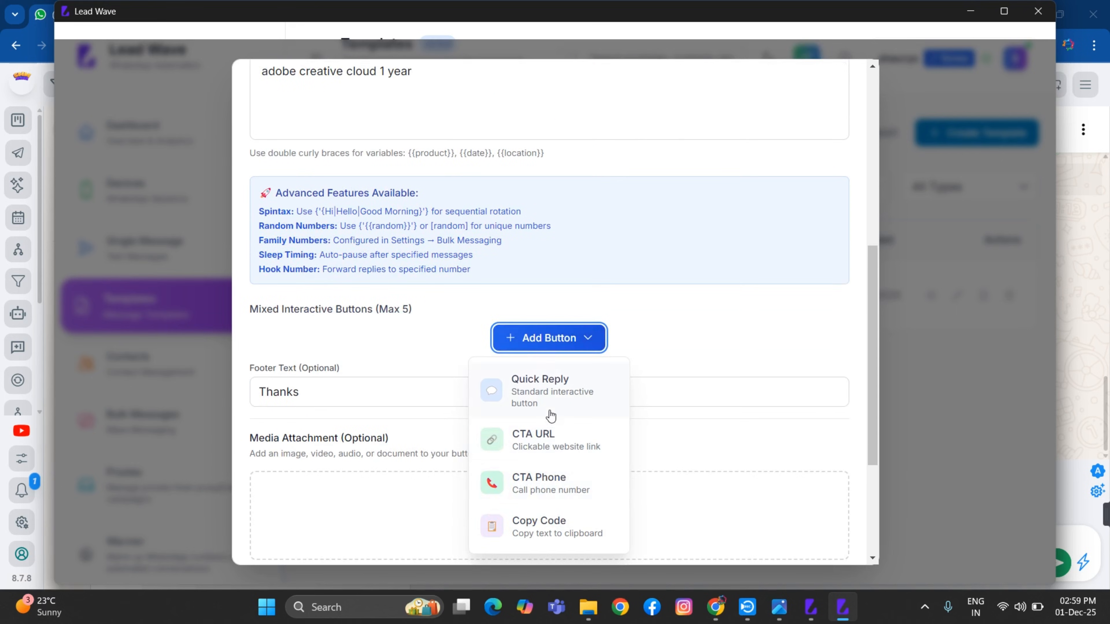
scroll(544, 419, "down", 3)
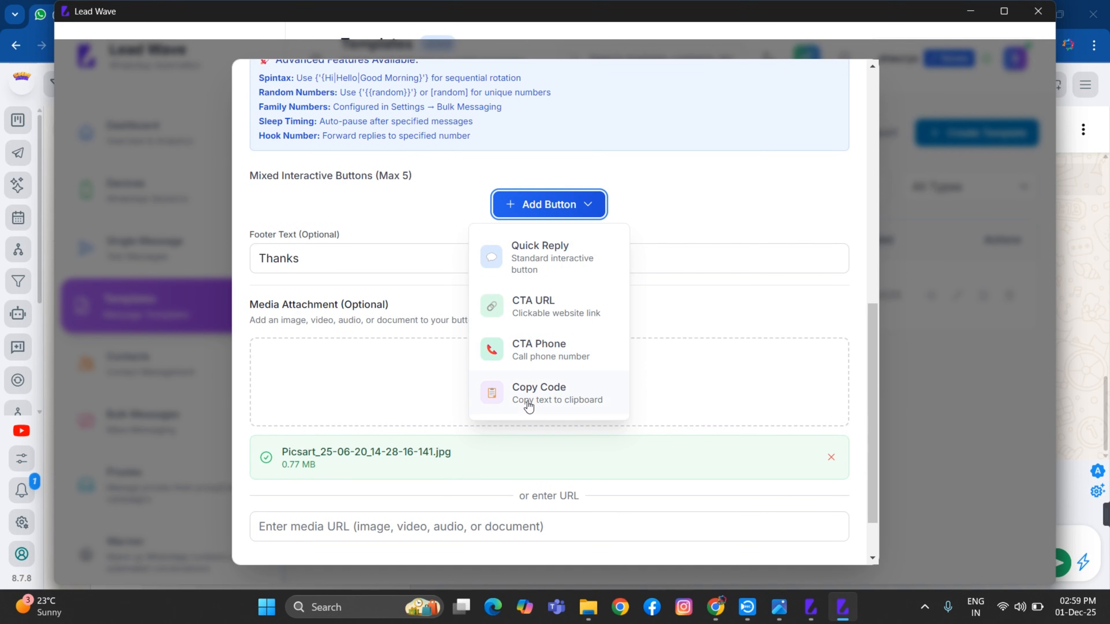
left_click(510, 271)
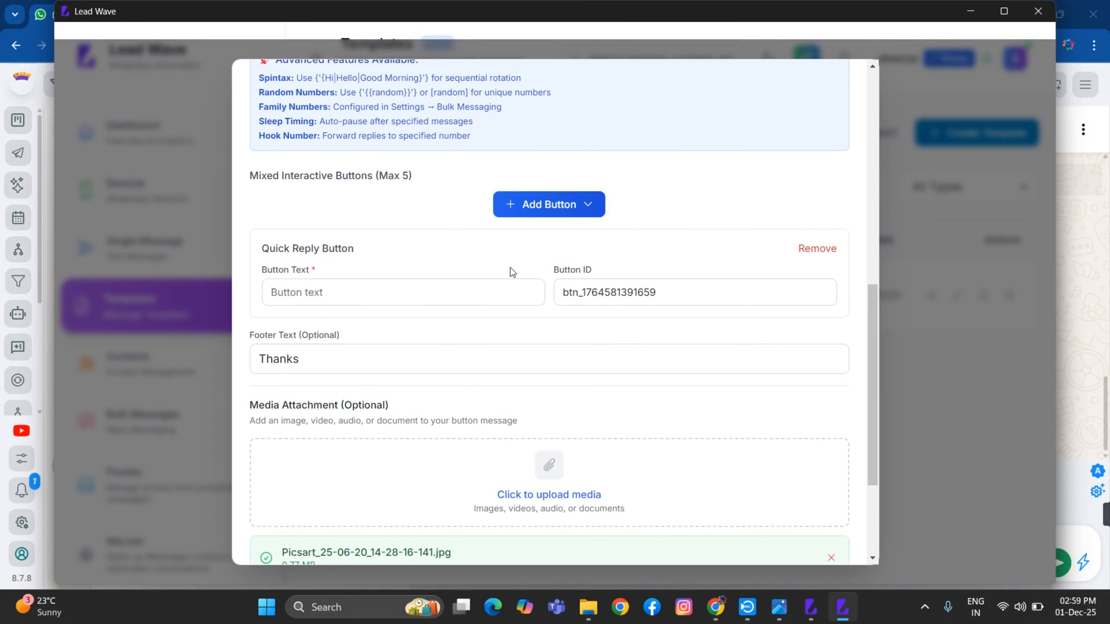
left_click(328, 291)
type("IntrestInterested")
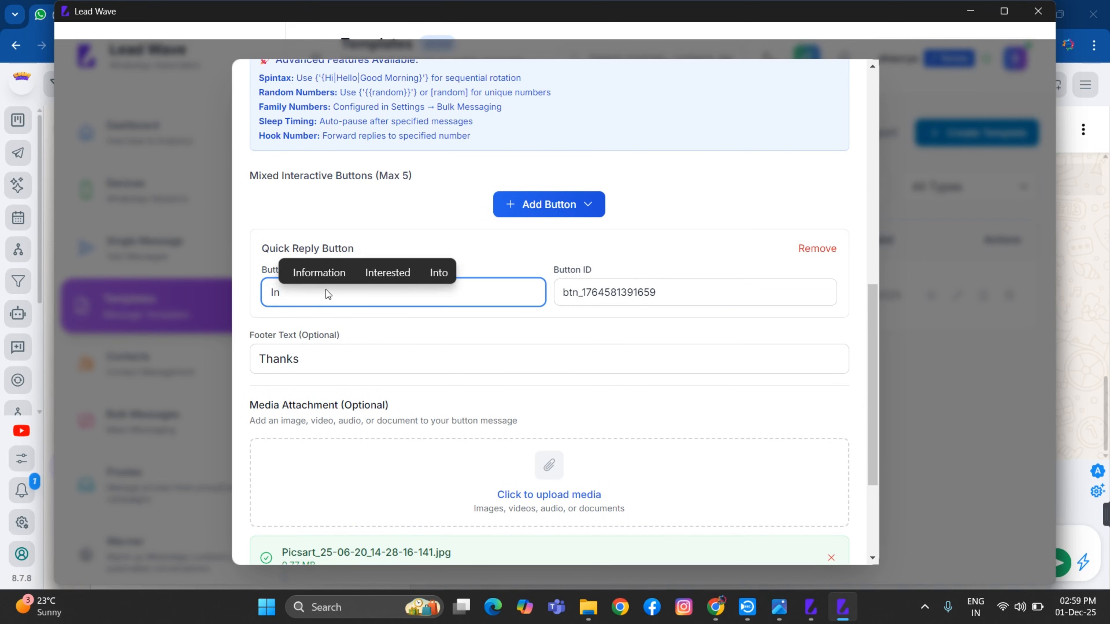
left_click(584, 206)
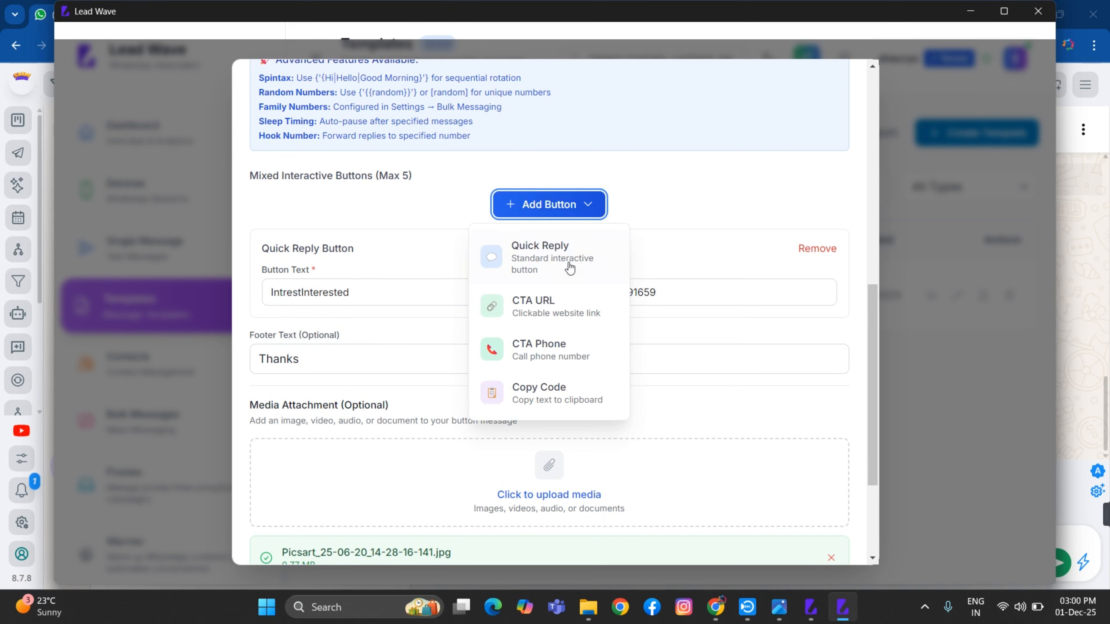
Add a CTA URL button labelled 'Visit Now'
left_click(548, 309)
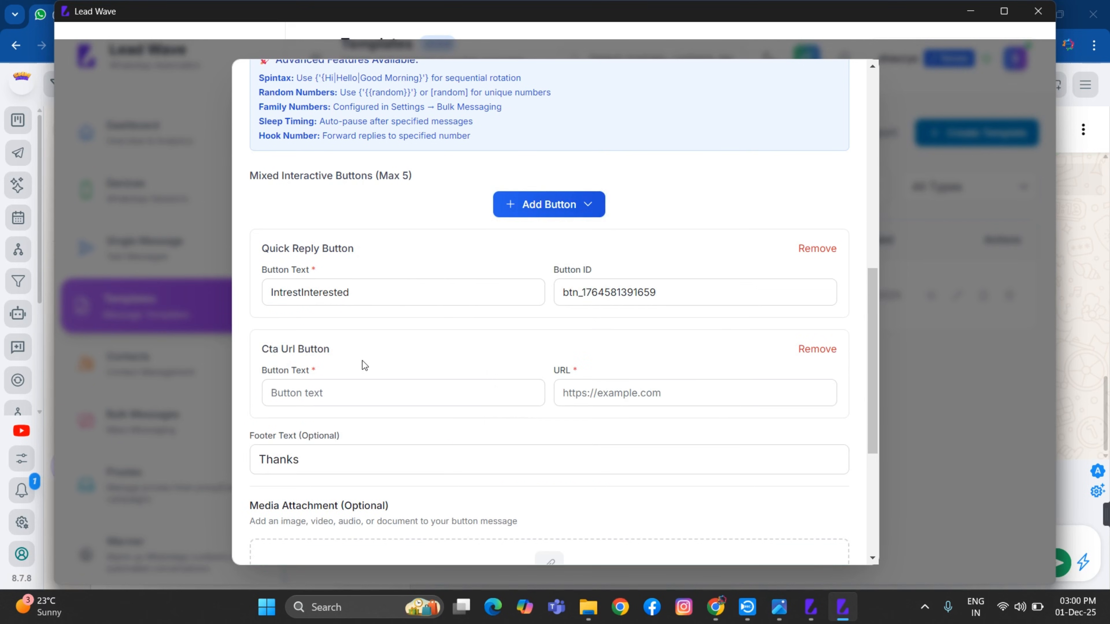
left_click(368, 392)
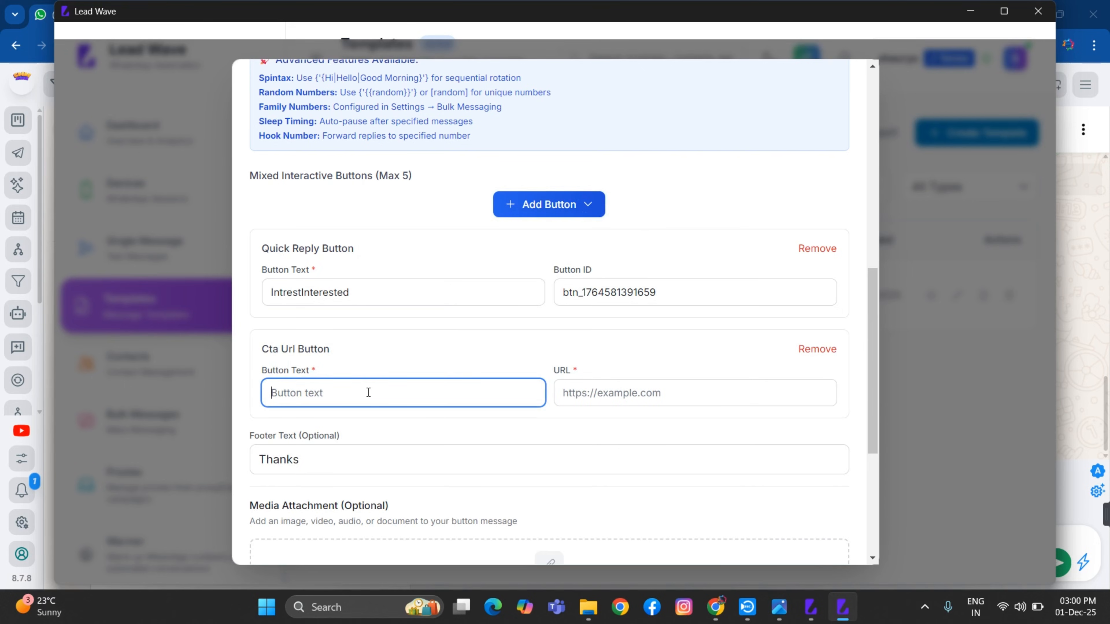
type("Vist")
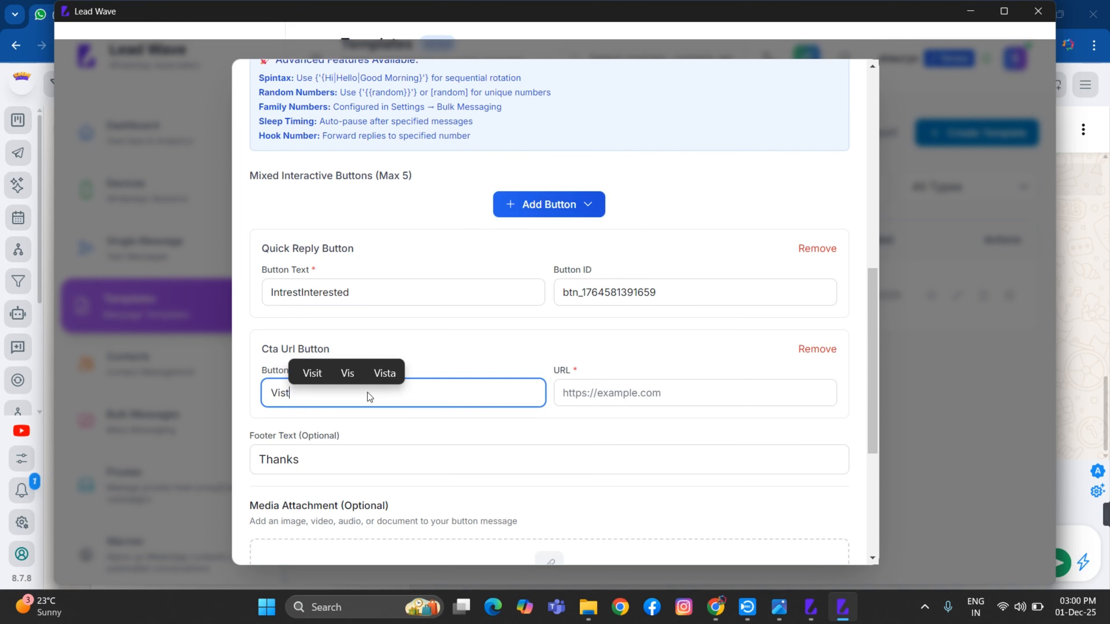
left_click(310, 365)
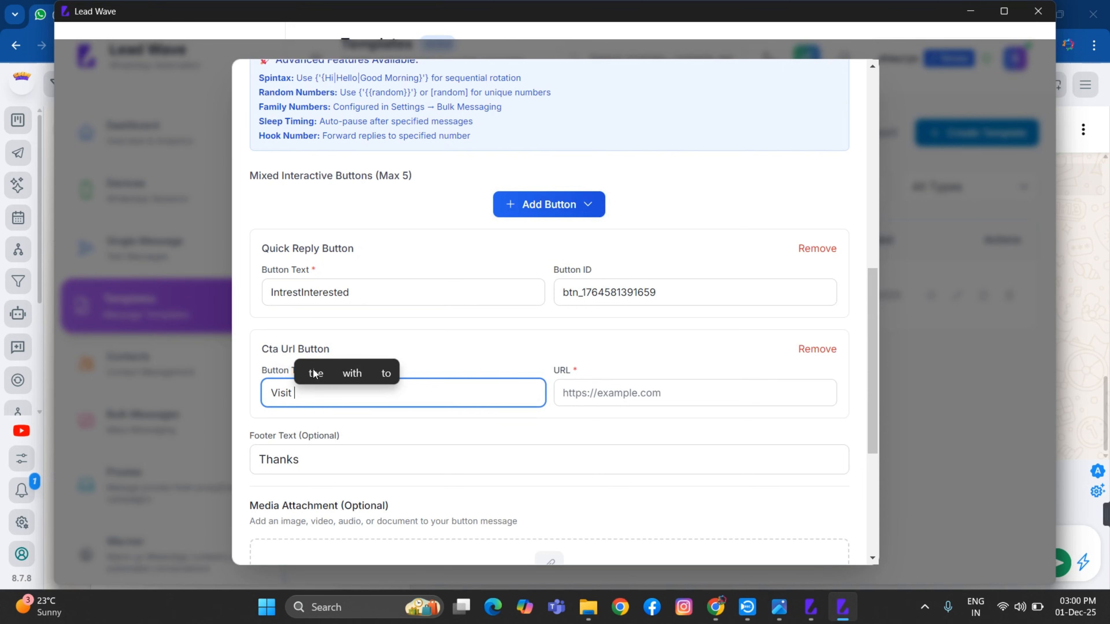
type("Now")
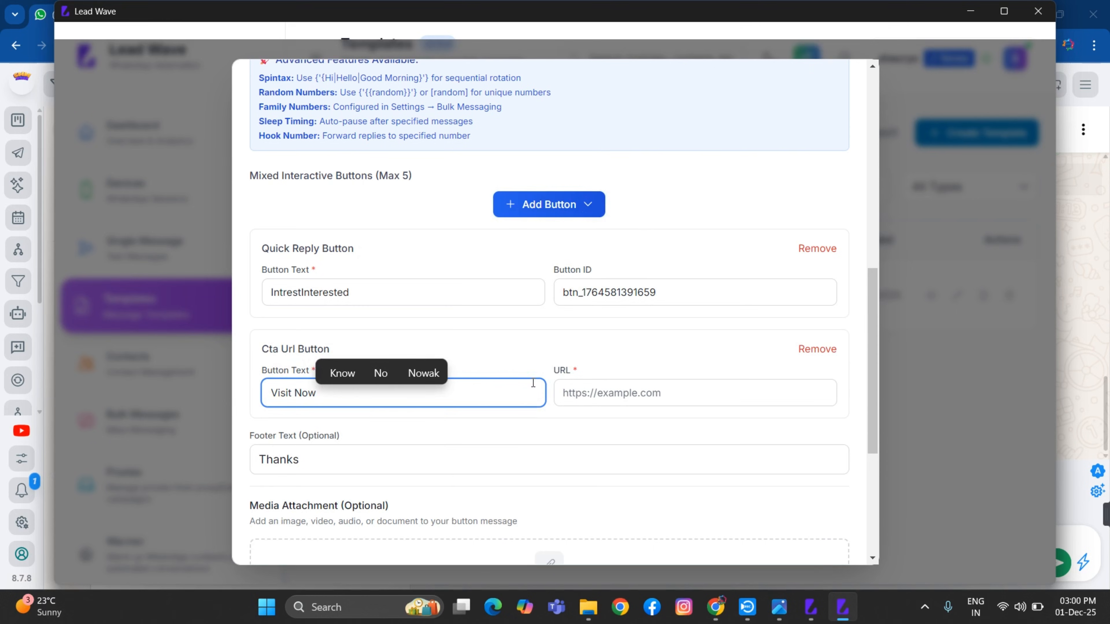
left_click(563, 393)
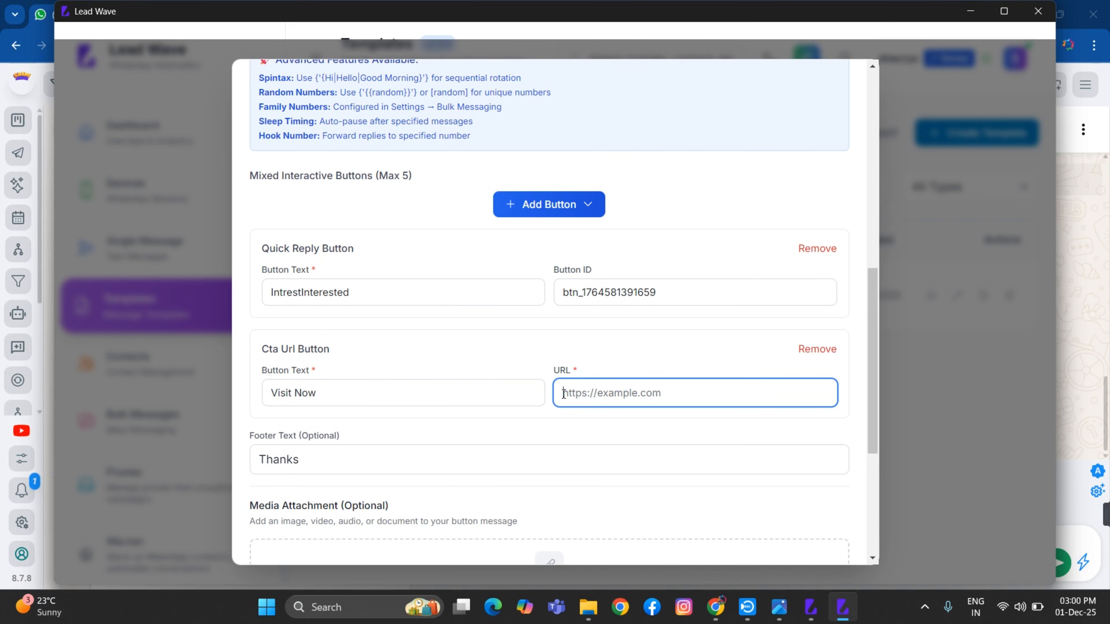
key("super+v")
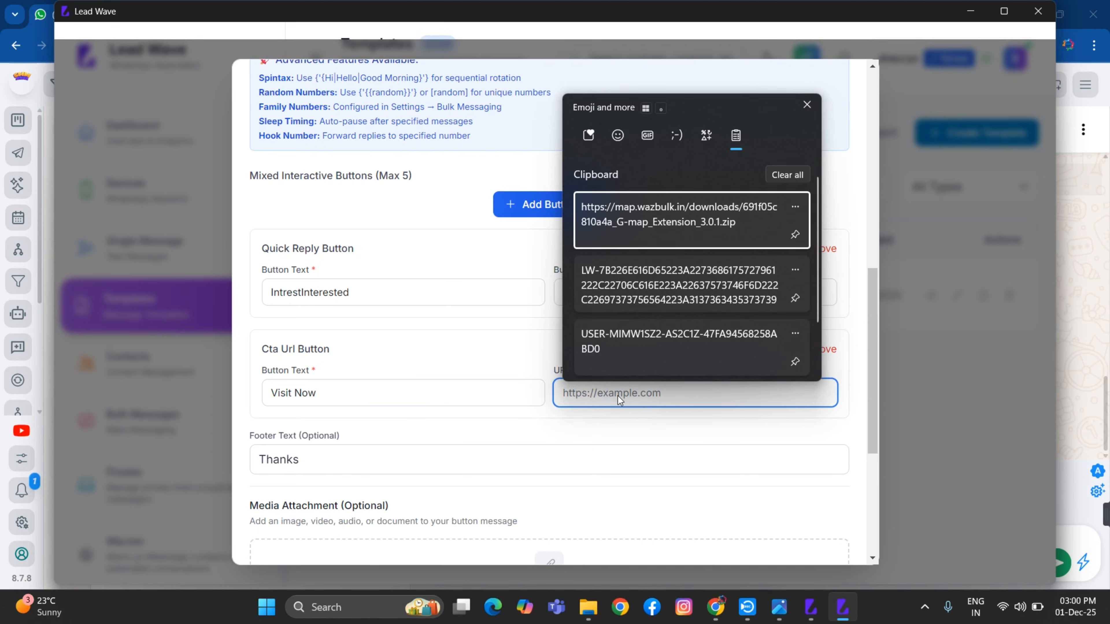
left_click(644, 241)
key("Left")
key("Left")
key("Left")
key("Left")
key("Left")
key("Left")
key("Left")
key("Left")
key("Left")
key("Left")
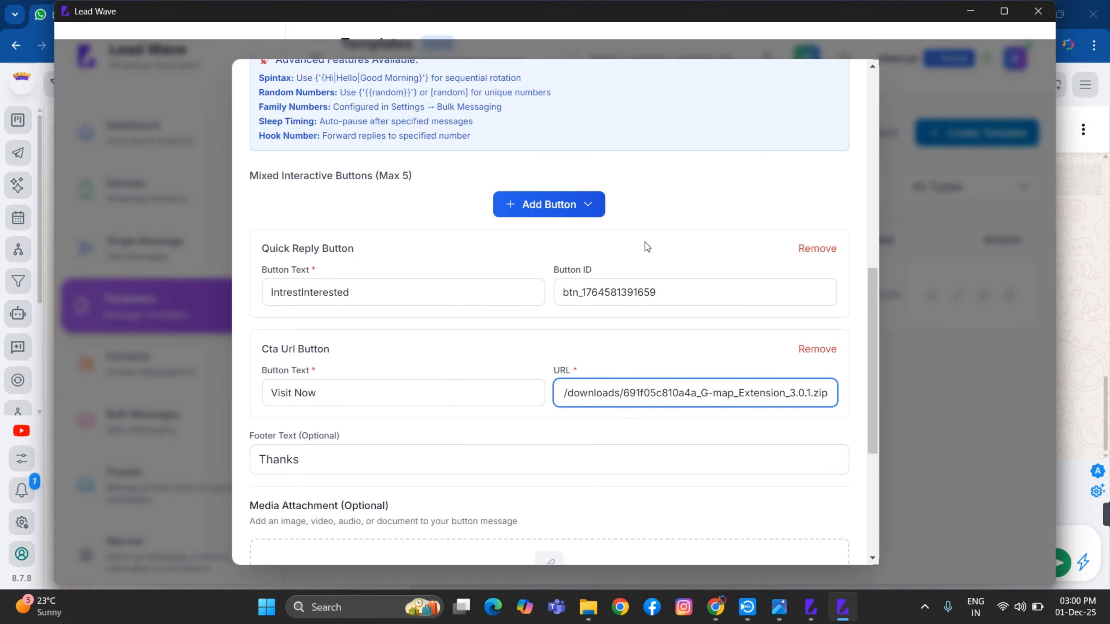
key("BackSpace")
key("BackSpace")
key("BackSpace")
key("BackSpace")
key("BackSpace")
key("BackSpace")
key("BackSpace")
key("BackSpace")
key("BackSpace")
key("BackSpace")
key("BackSpace")
key("BackSpace")
key("BackSpace")
key("BackSpace")
key("BackSpace")
key("BackSpace")
key("BackSpace")
key("BackSpace")
key("BackSpace")
key("BackSpace")
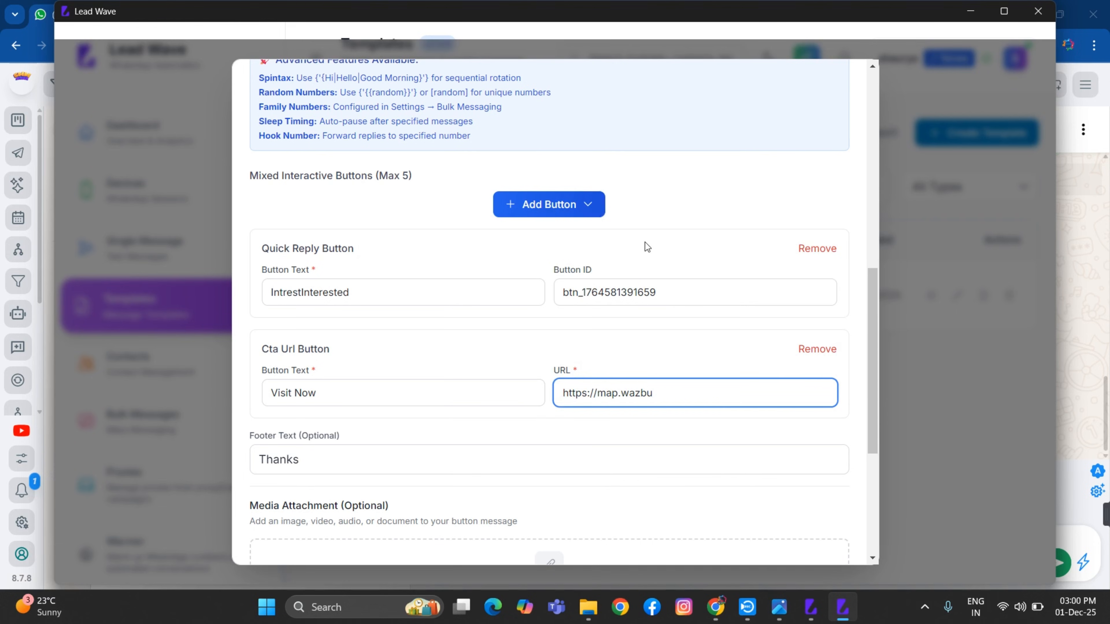
type("k")
type(".in")
key("BackSpace")
type("n")
left_click(545, 213)
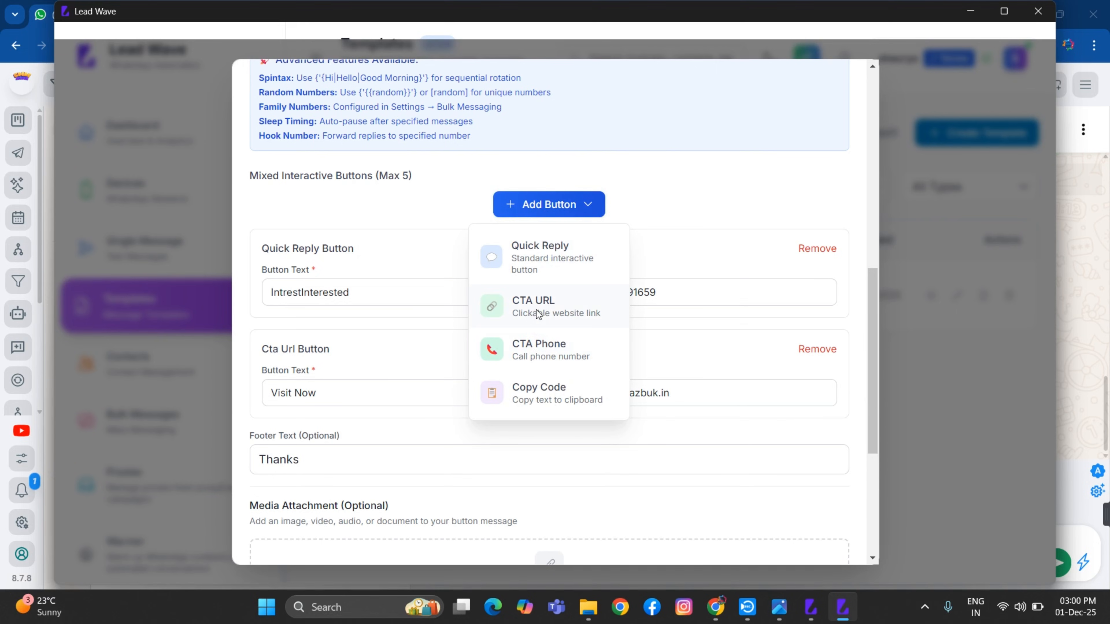
Add a second CTA URL button labelled 'Download Now'
left_click(536, 309)
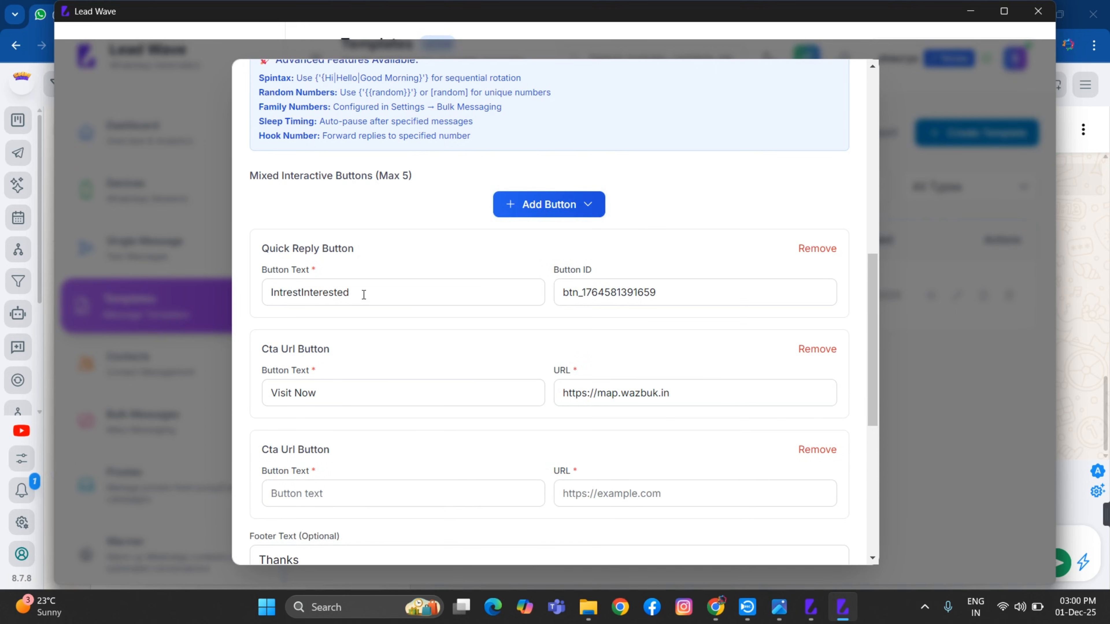
scroll(380, 432, "down", 3)
left_click(351, 385)
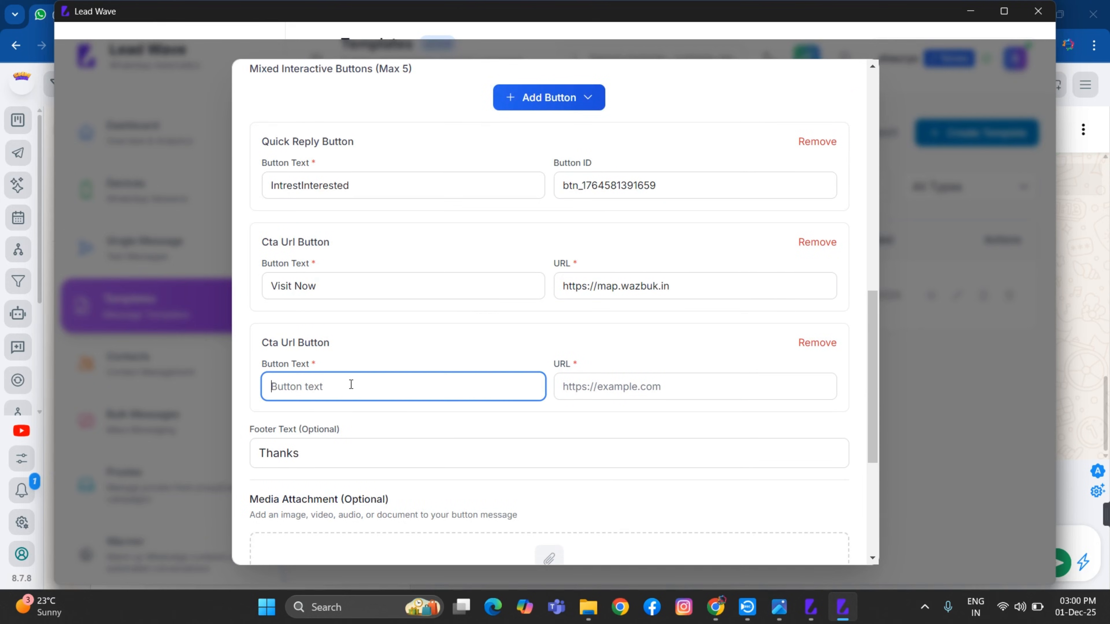
type("Downl")
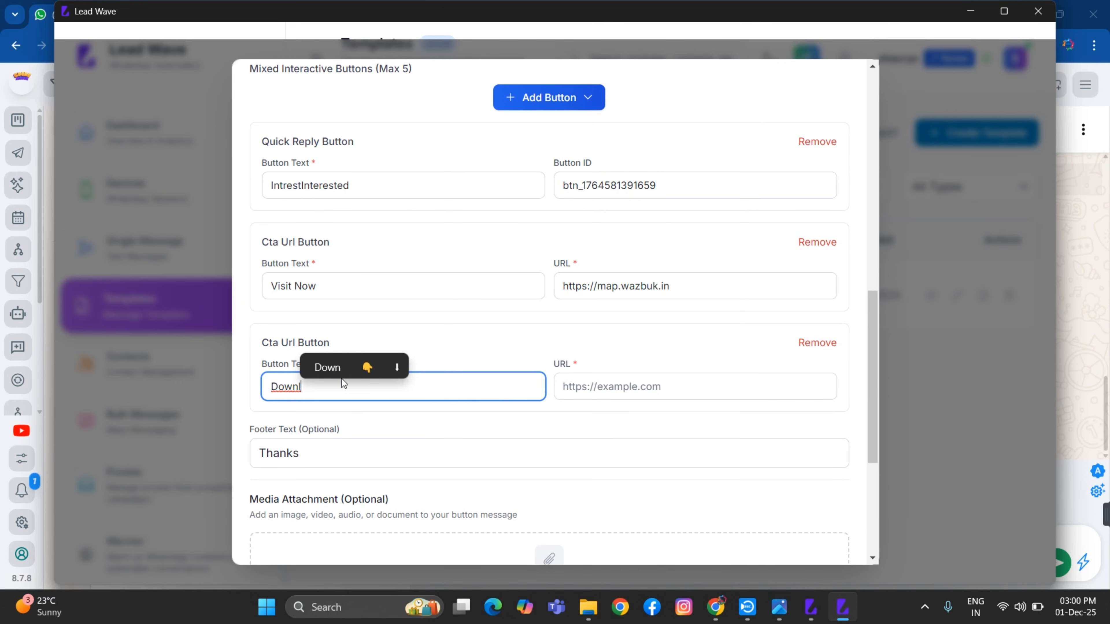
key("BackSpace")
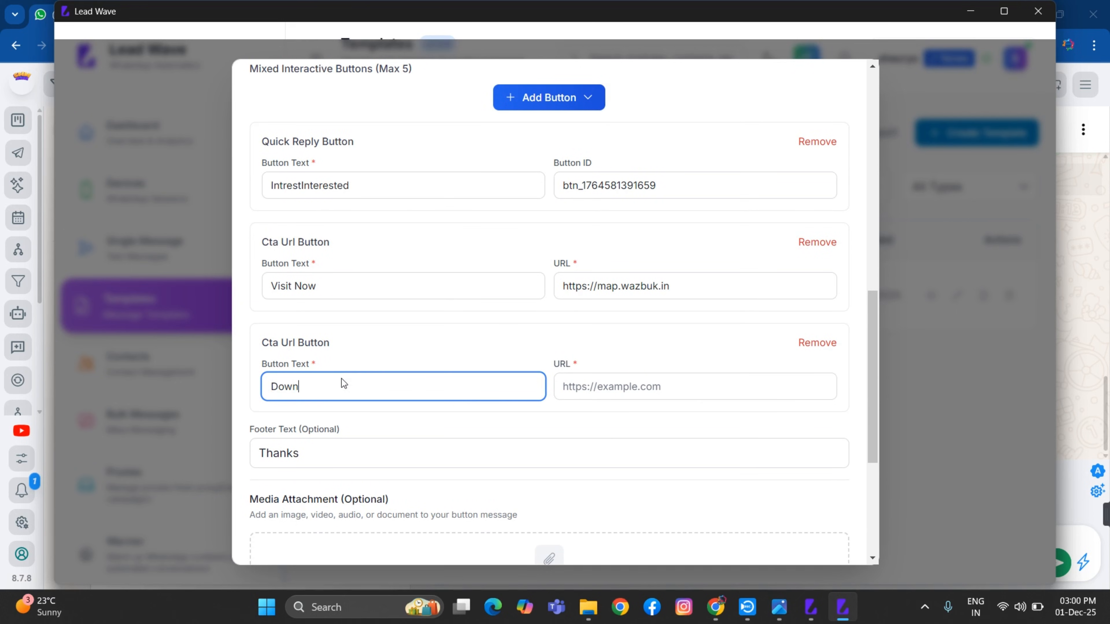
type("load Now")
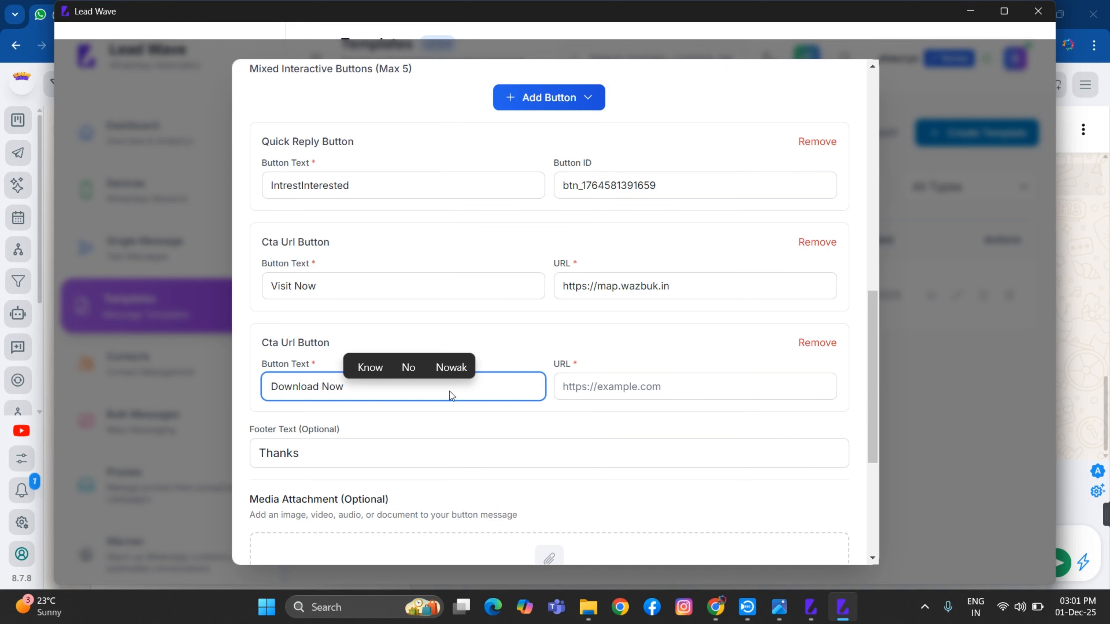
Paste the G-map_Extension_3.0.1.zip download link as the Download Now button's URL
left_click(568, 390)
key("ctrl+v")
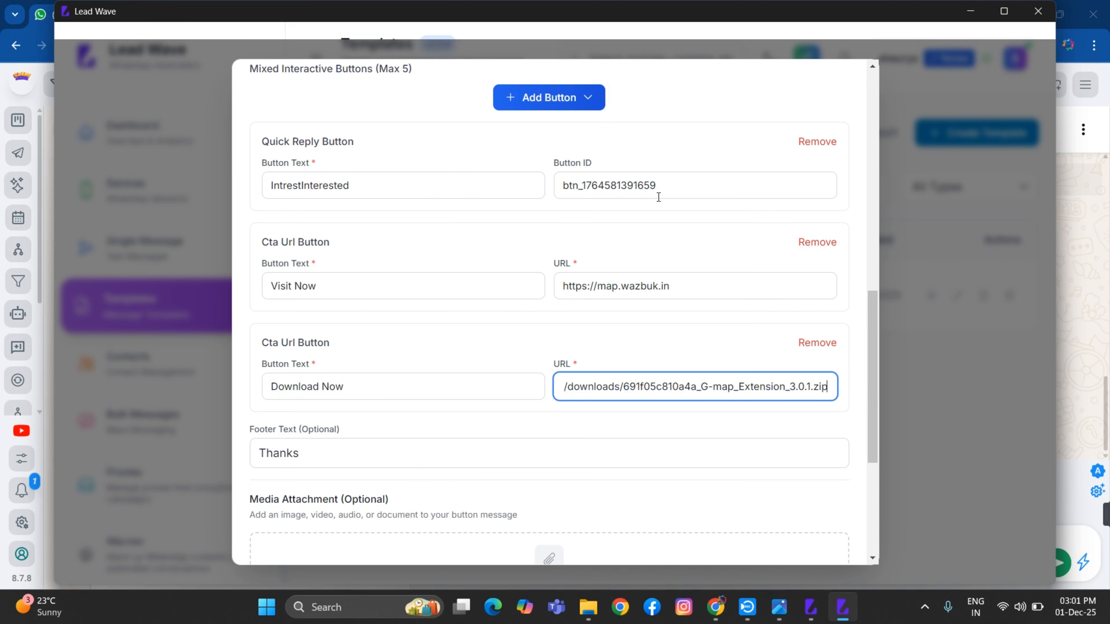
scroll(616, 184, "up", 1)
left_click(570, 150)
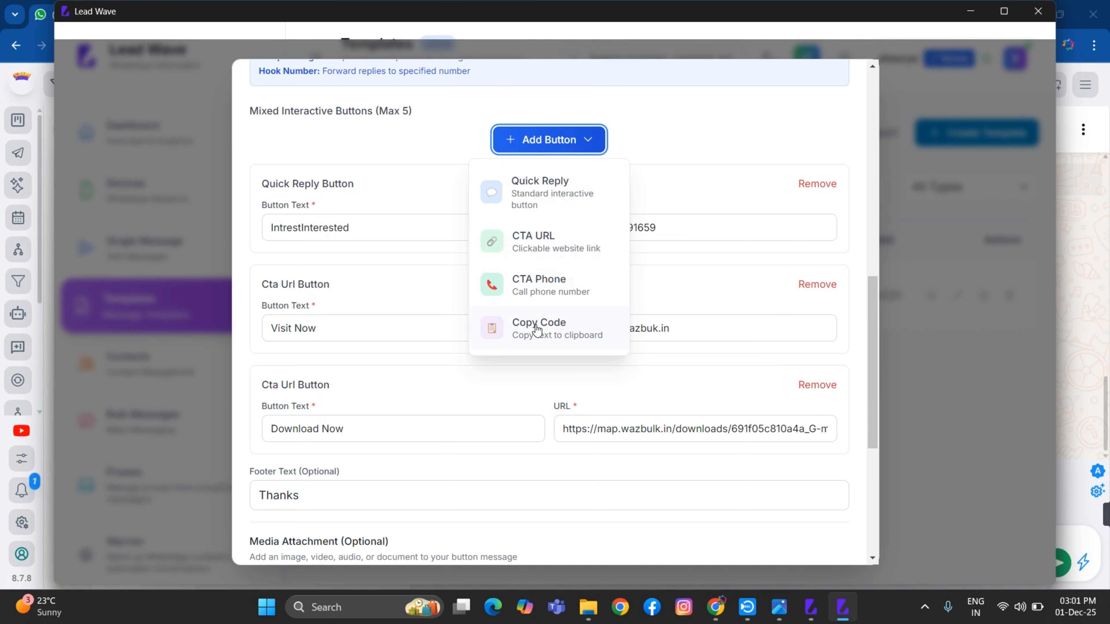
Add a CTA Phone button labelled 'Call Now'
left_click(515, 291)
scroll(349, 489, "down", 4)
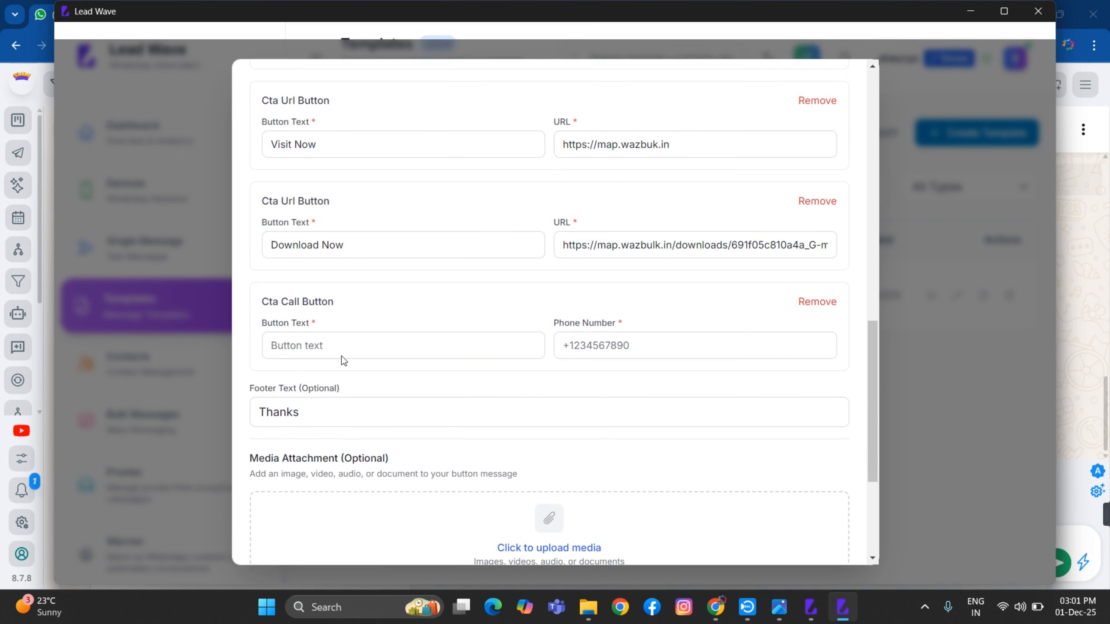
left_click(343, 345)
type("C")
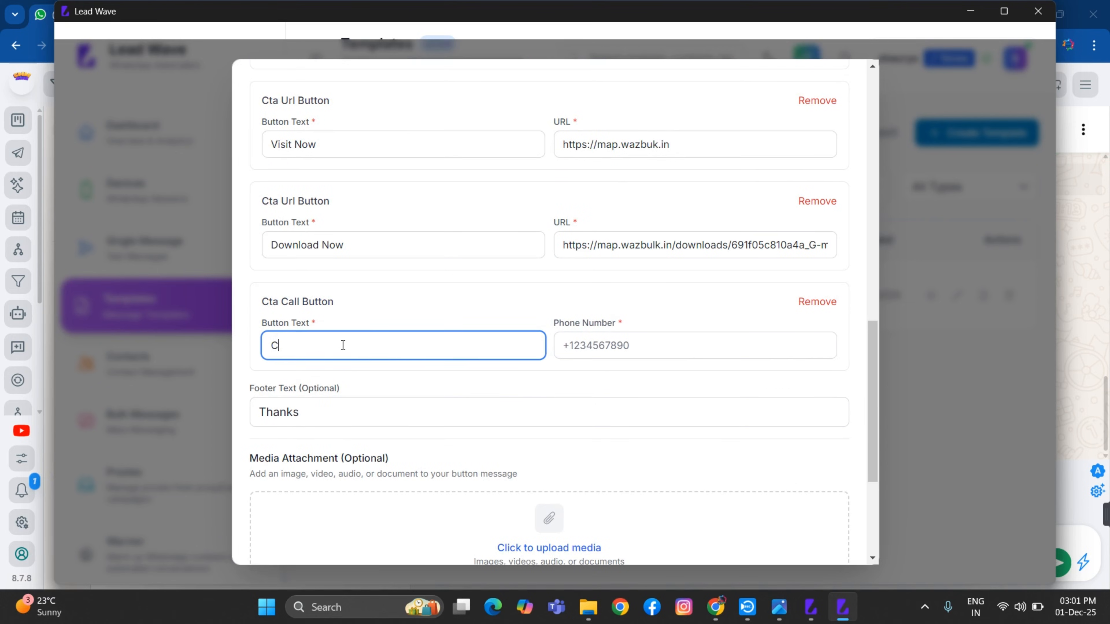
type("all NOW")
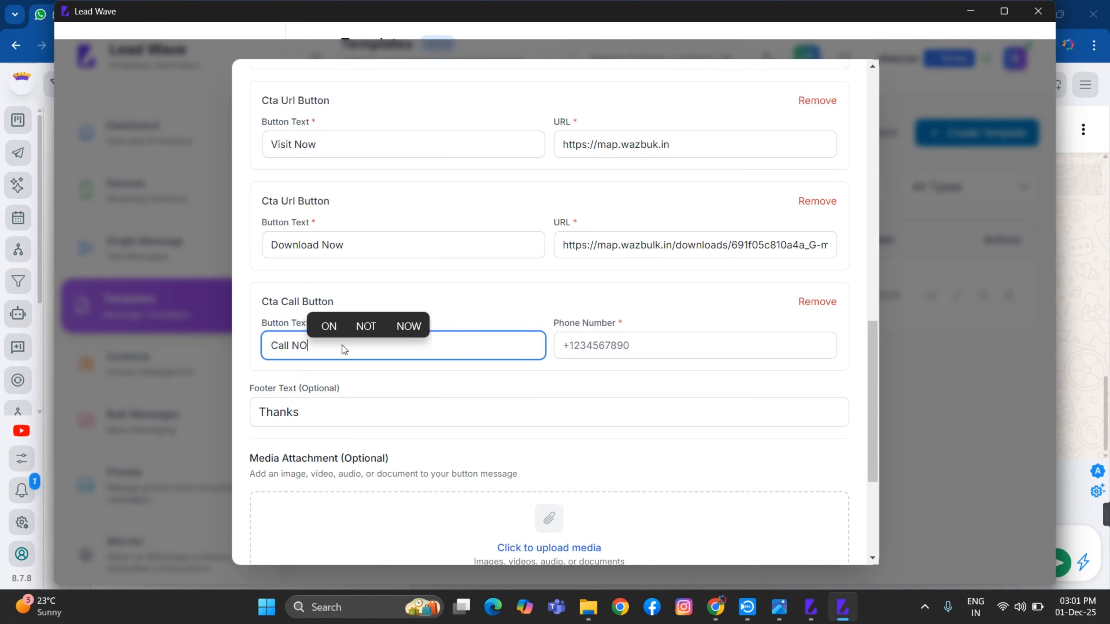
key("BackSpace")
key("BackSpace")
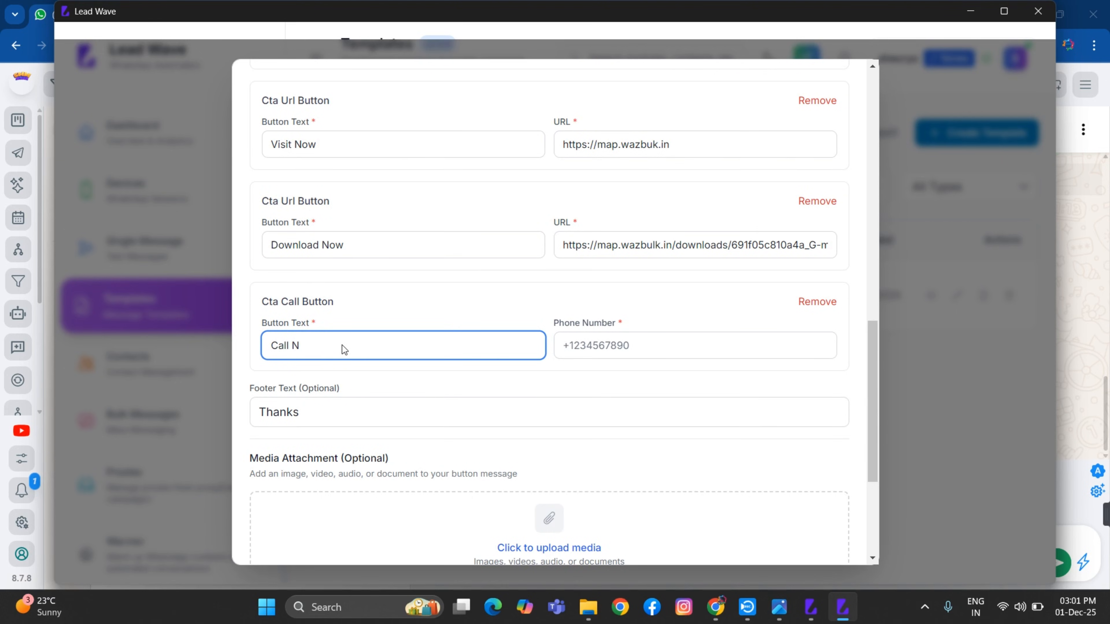
type("ow")
Enter the business phone number for the Call Now button
left_click(597, 349)
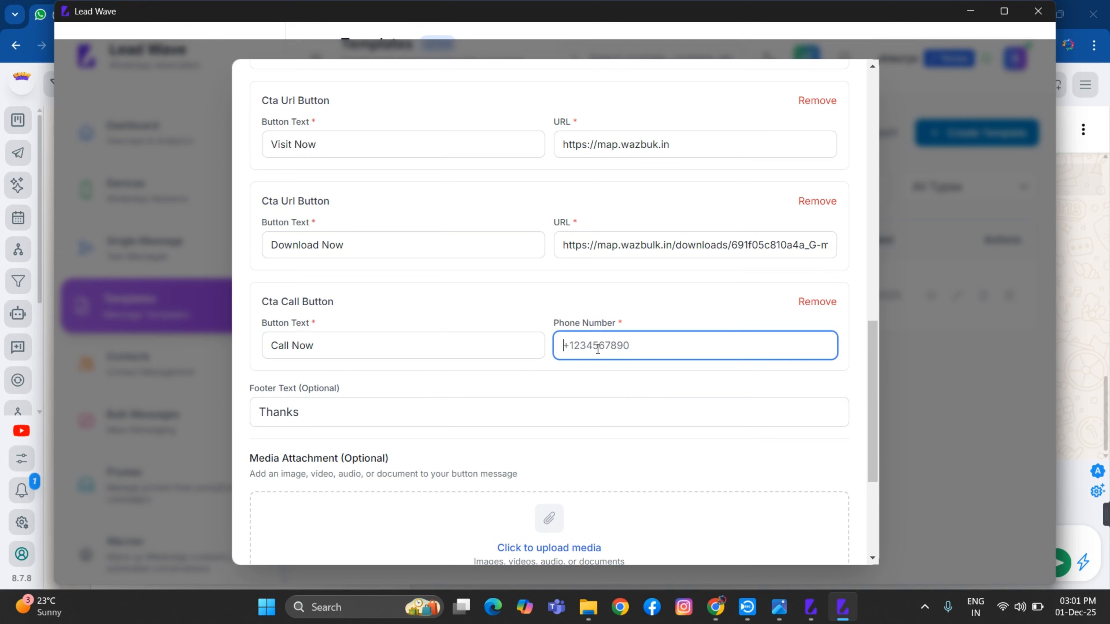
type("_")
key("BackSpace")
scroll(646, 301, "up", 4)
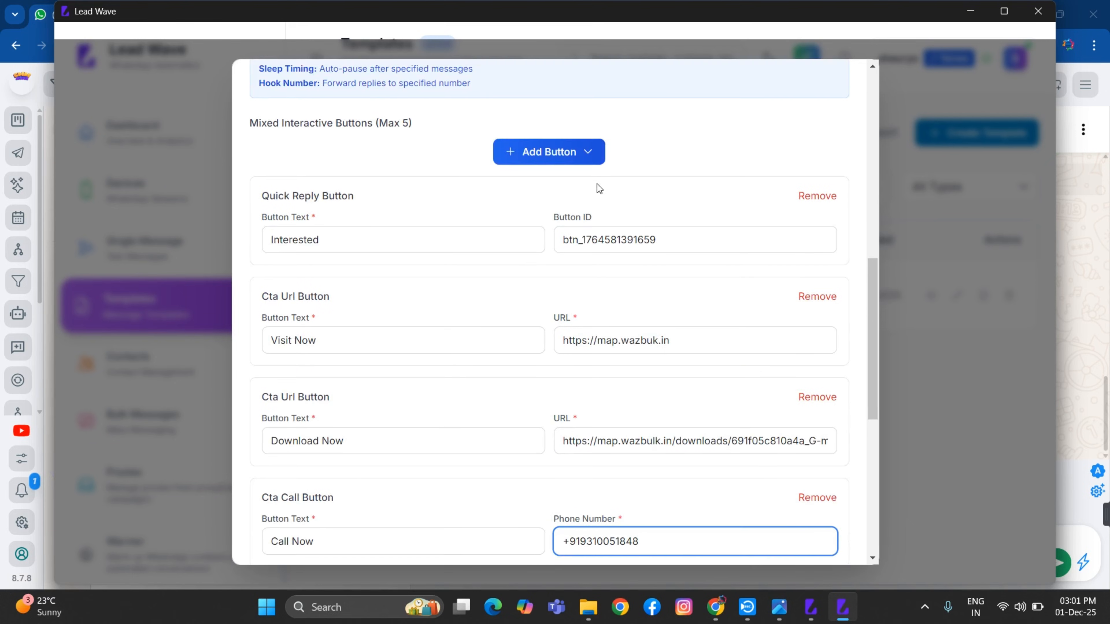
Add a Copy Code button labelled 'Copy Coupon' and start entering the code ONBVN10OFF
left_click(582, 153)
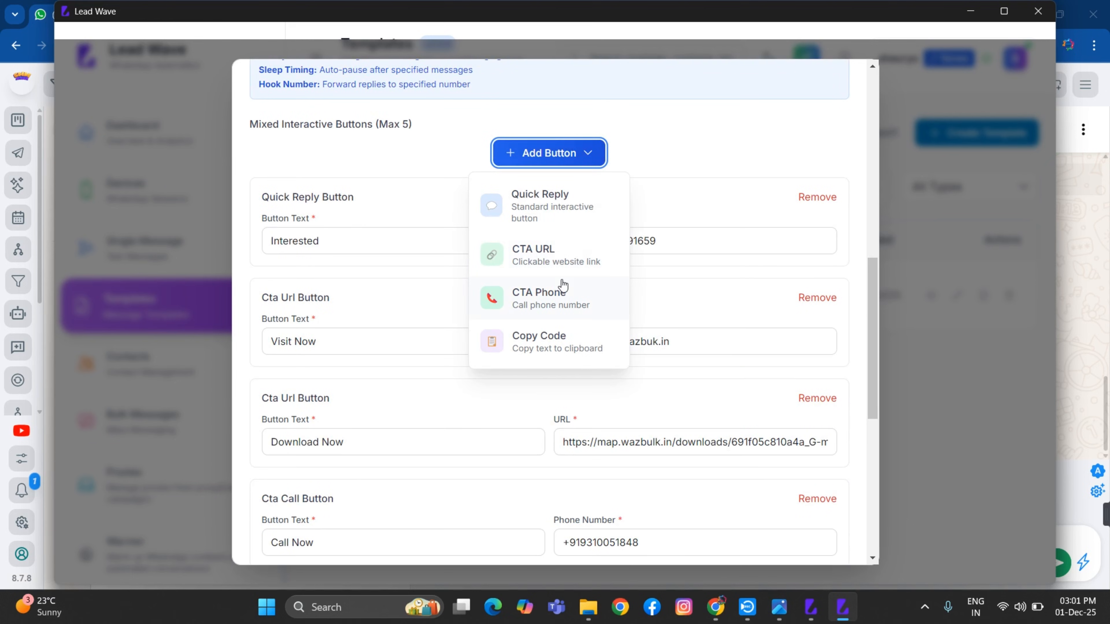
left_click(541, 353)
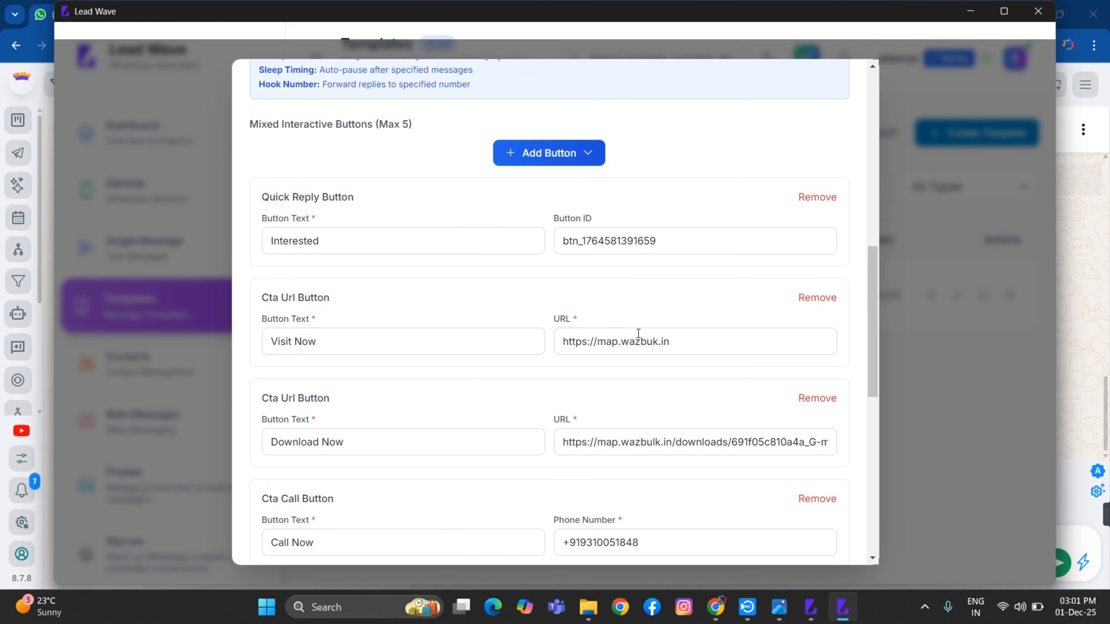
scroll(617, 325, "down", 6)
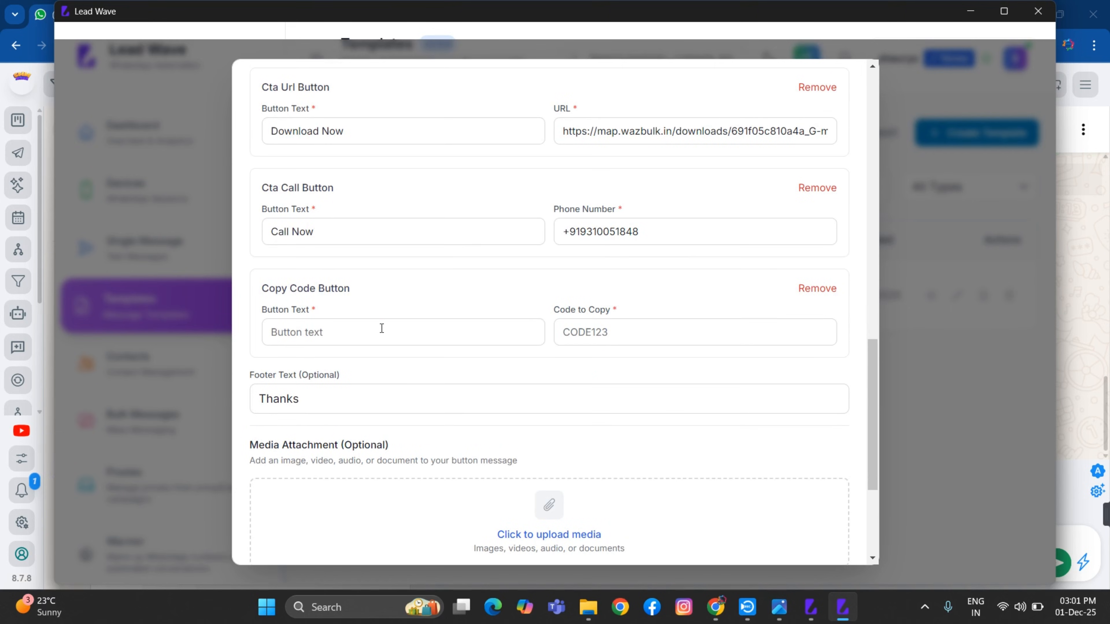
left_click(381, 328)
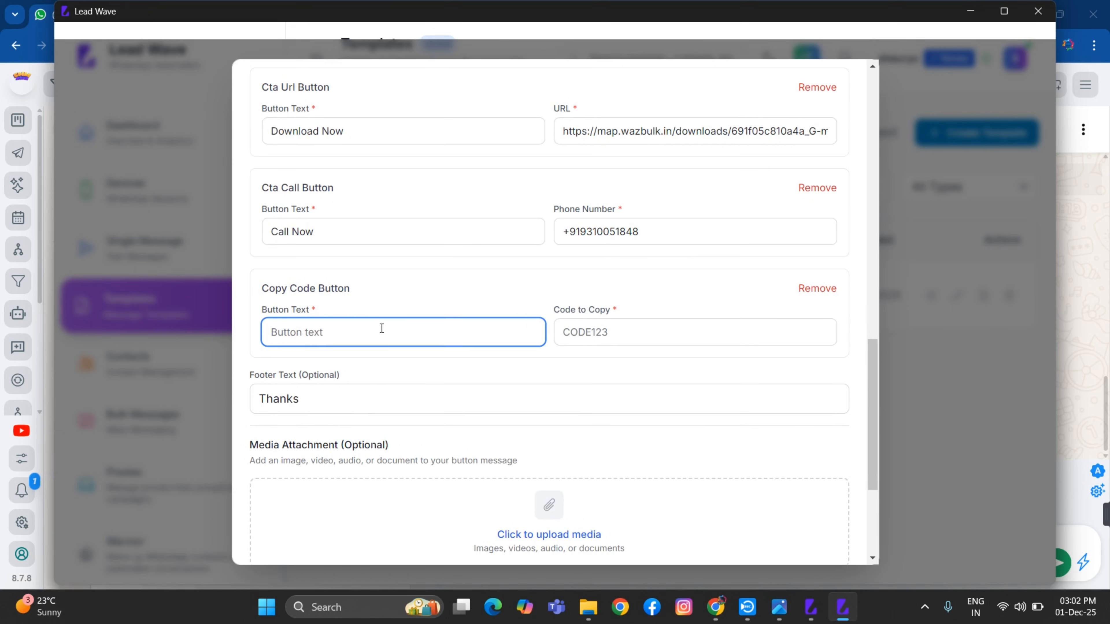
type("Copy ")
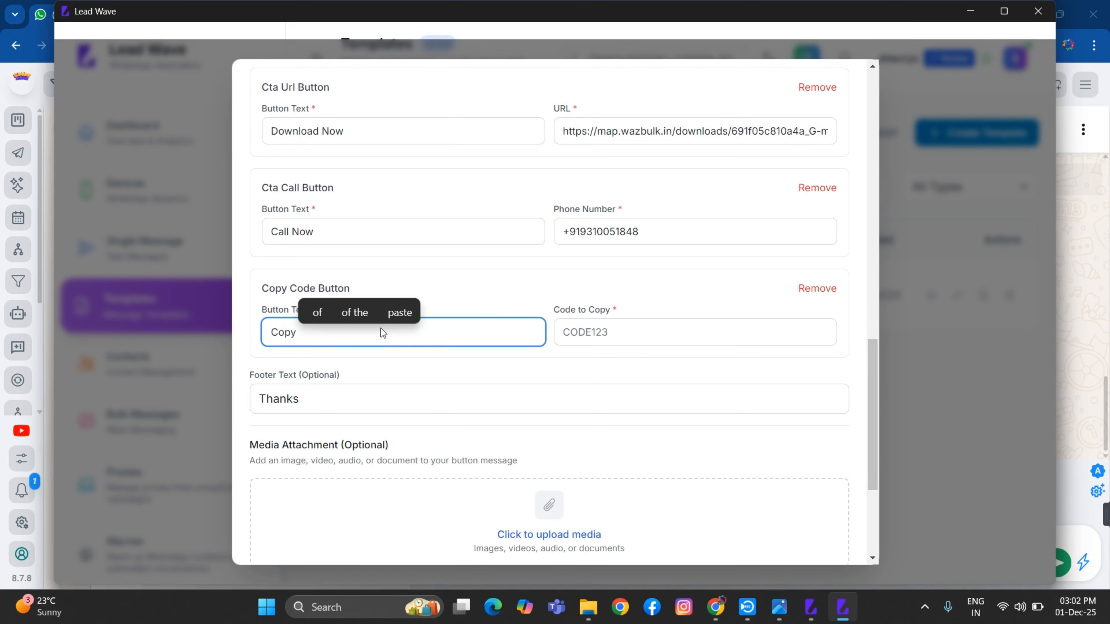
type("Copu")
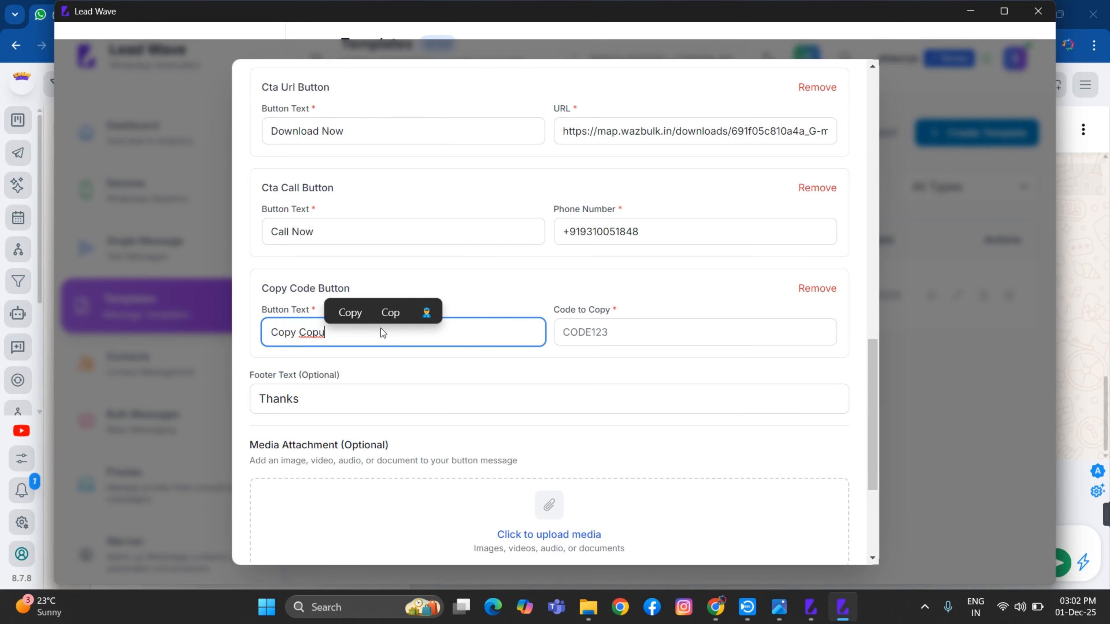
type("n")
left_click(360, 313)
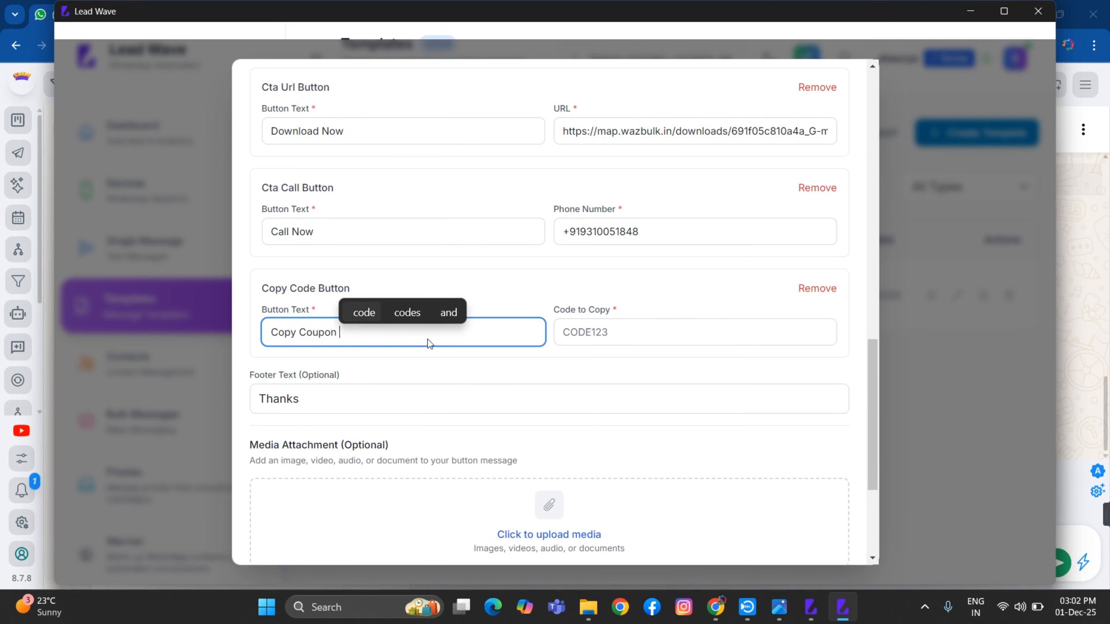
left_click(619, 334)
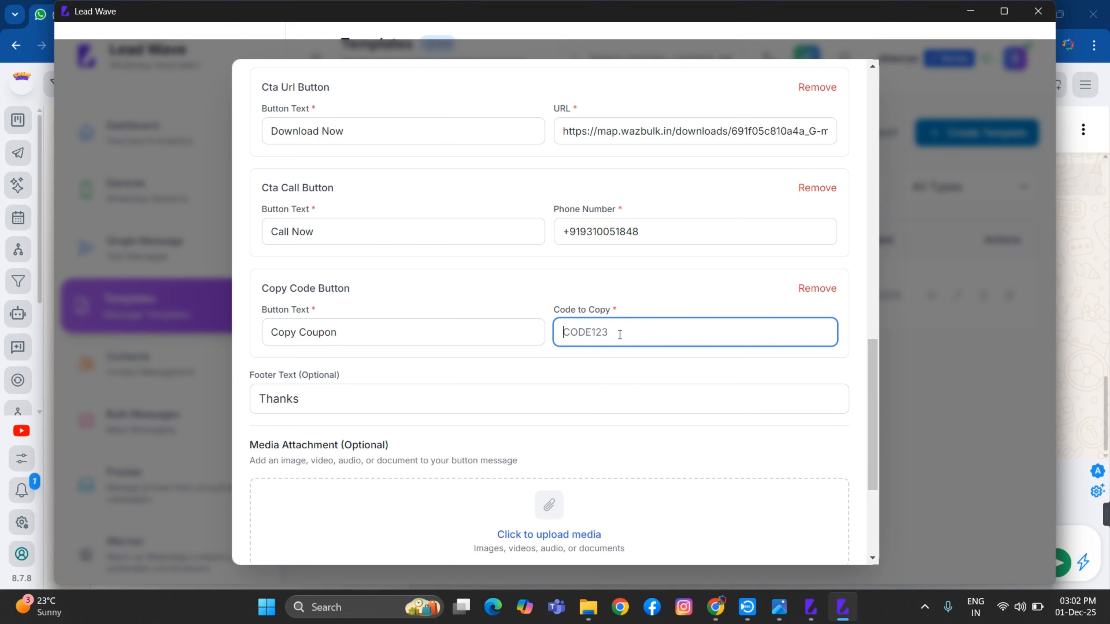
type("ONBVN")
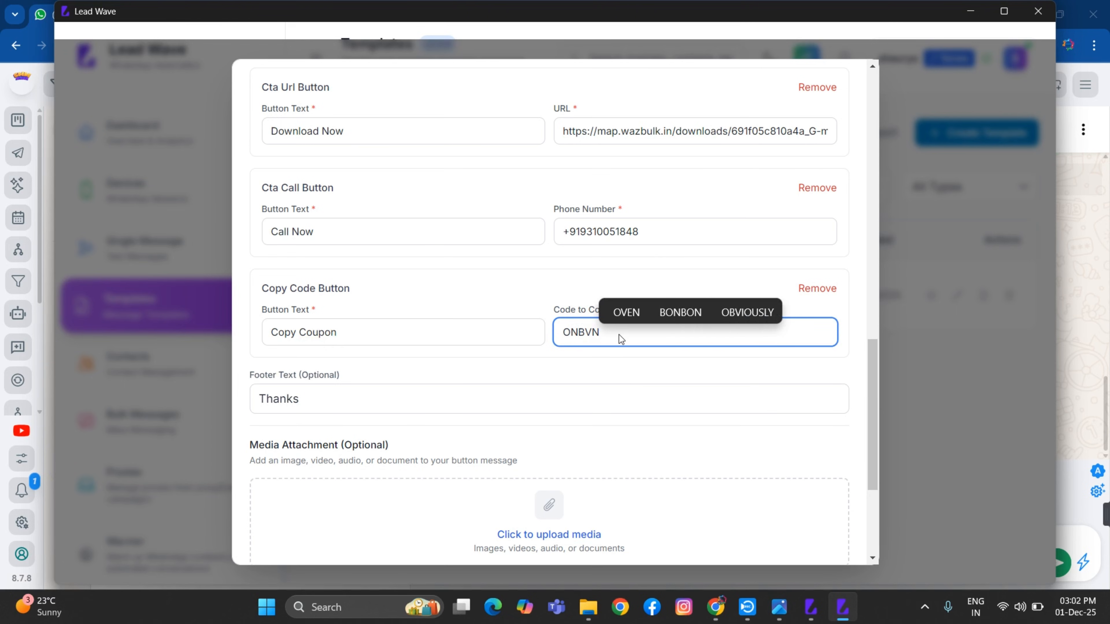
type("10OFF")
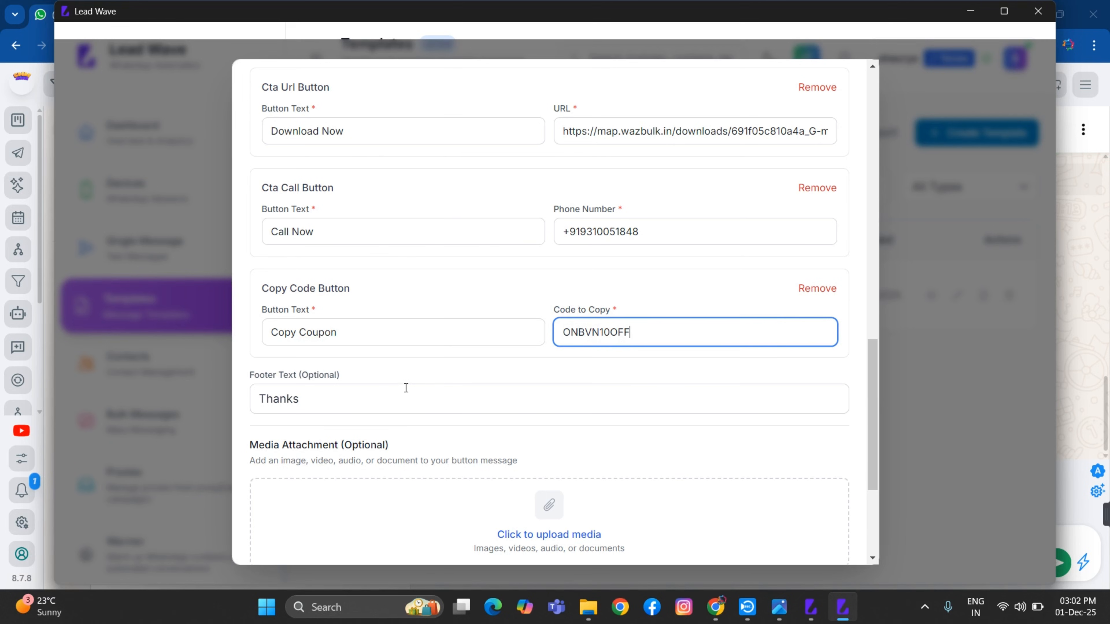
Review the adobe template form, then save it with Create Template
scroll(405, 388, "up", 10)
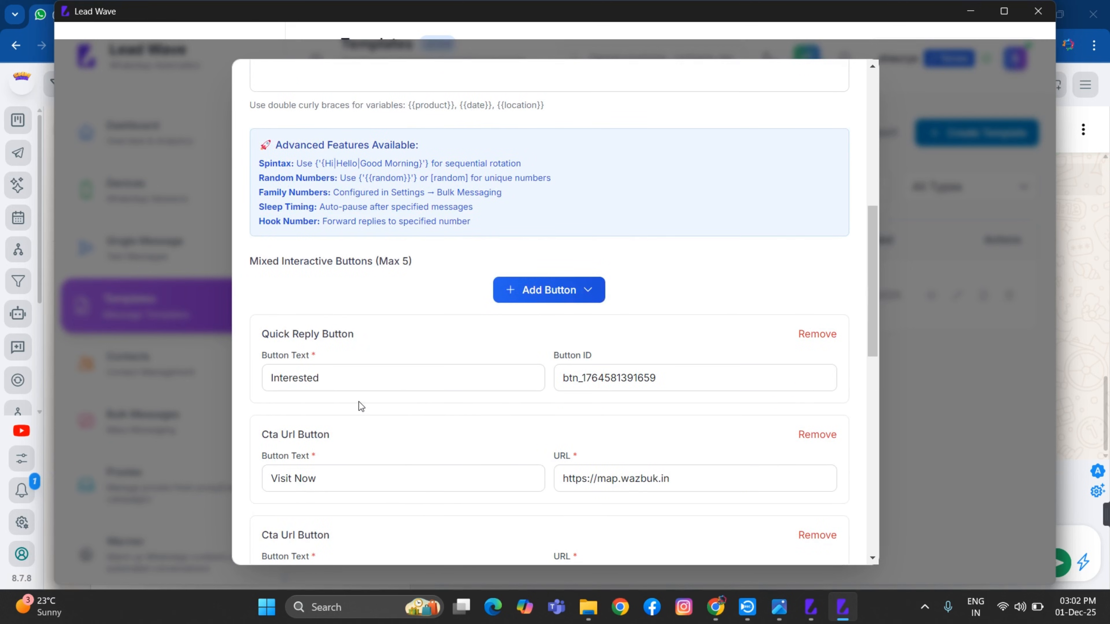
scroll(360, 404, "down", 12)
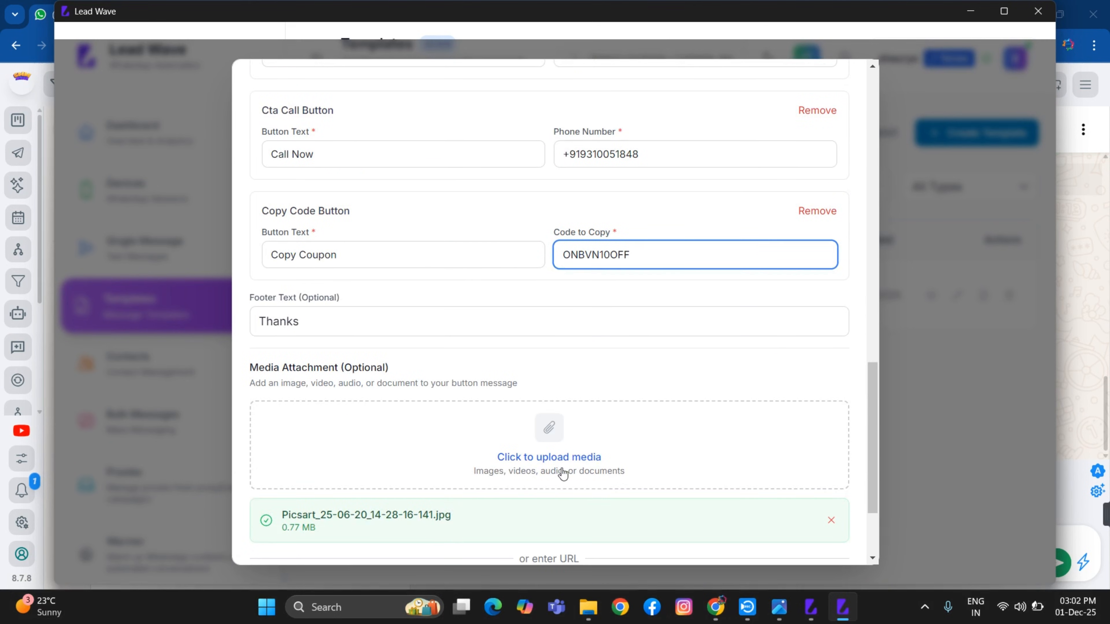
scroll(562, 473, "down", 3)
scroll(478, 394, "up", 12)
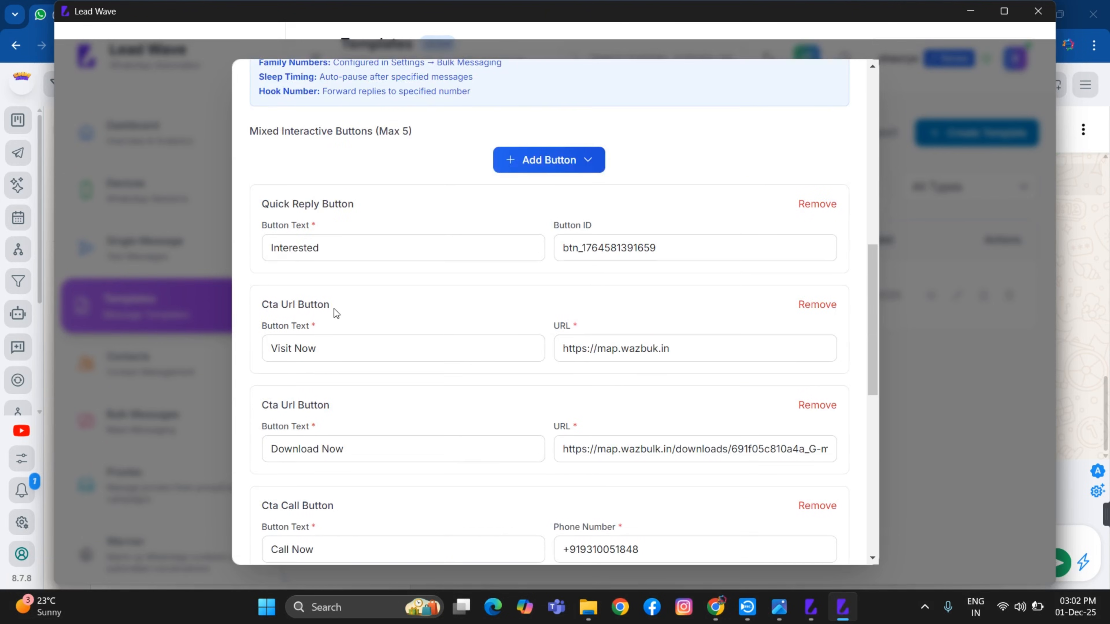
scroll(334, 308, "up", 7)
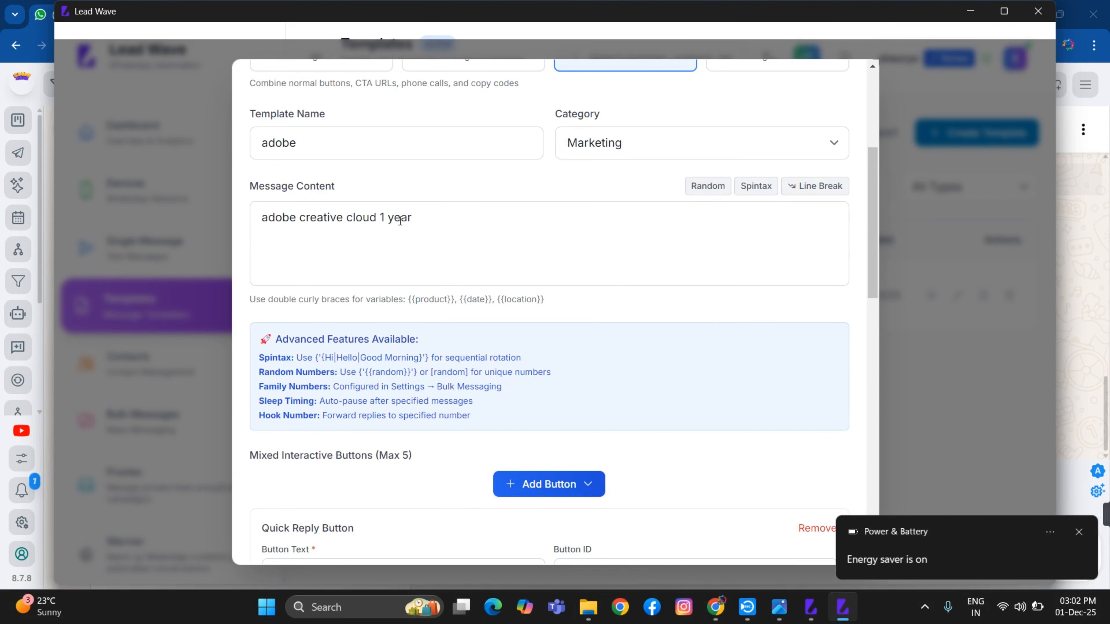
scroll(587, 387, "down", 16)
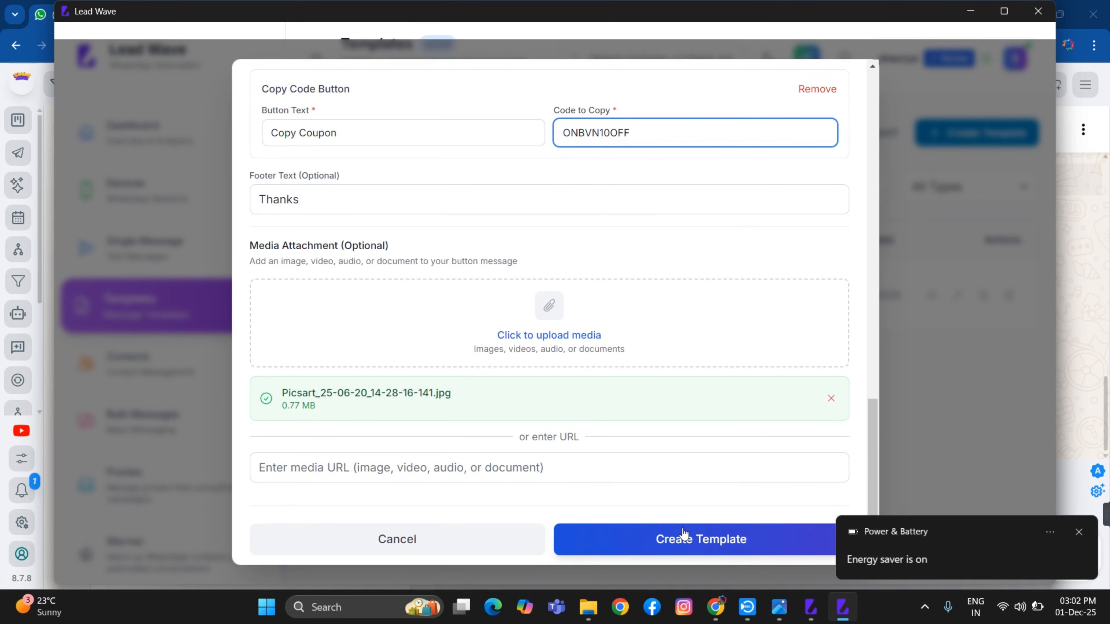
scroll(664, 476, "down", 1)
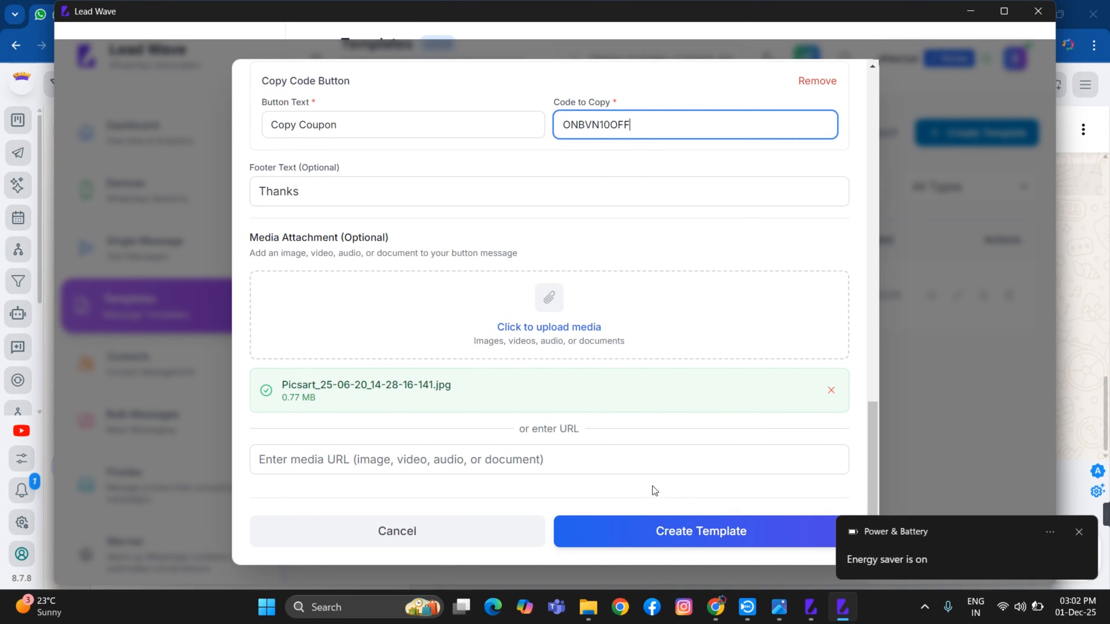
left_click(695, 530)
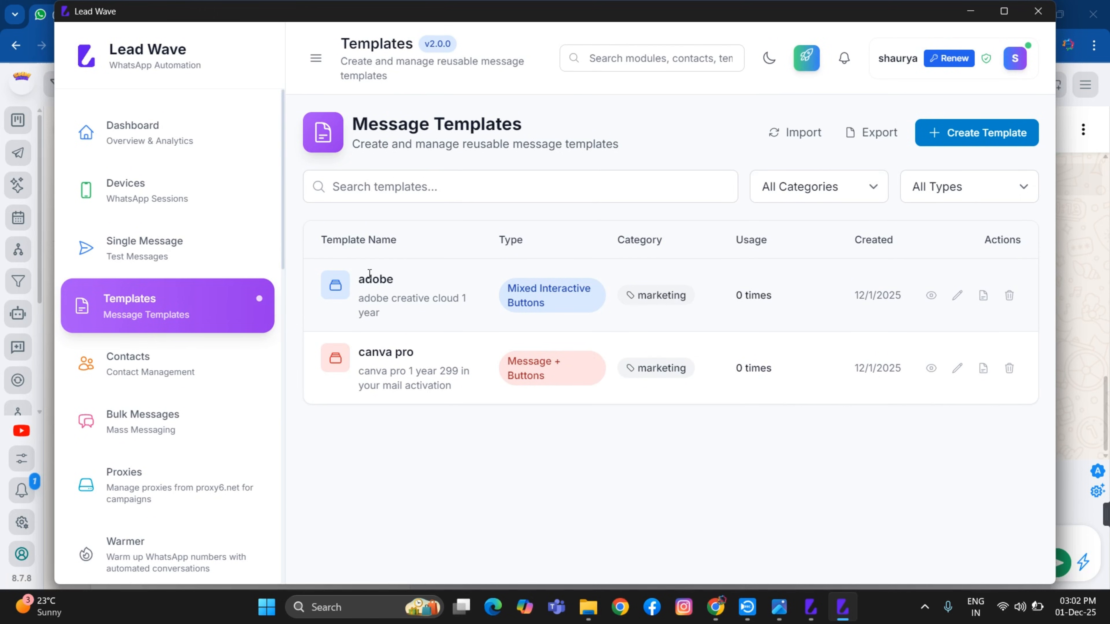
On the Single Message page, choose the onbvn technologies device as sender
left_click(174, 257)
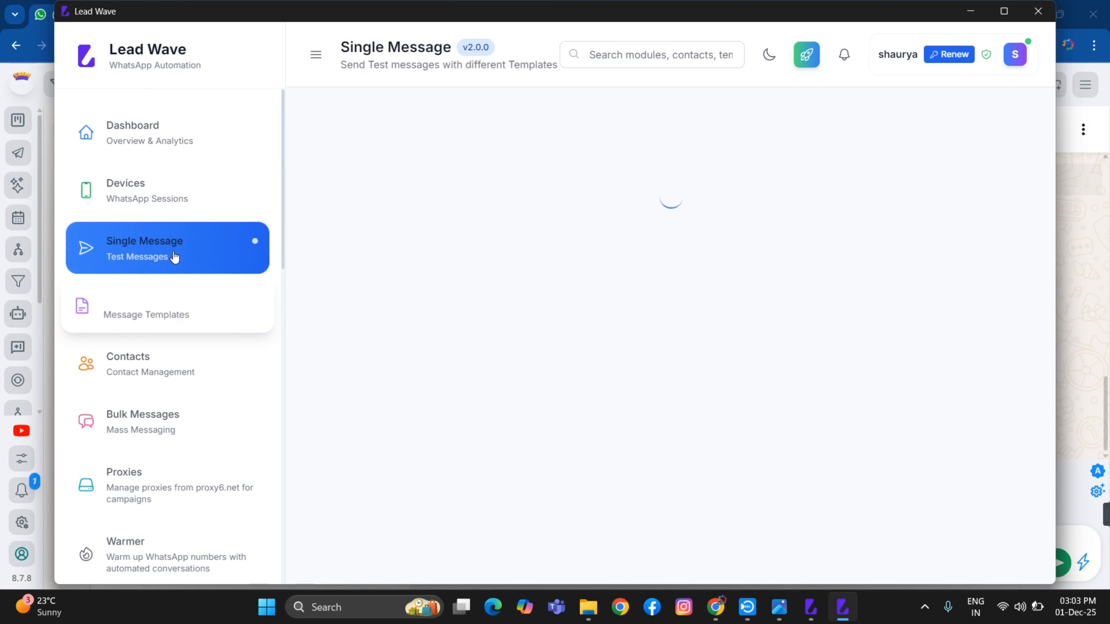
left_click(454, 221)
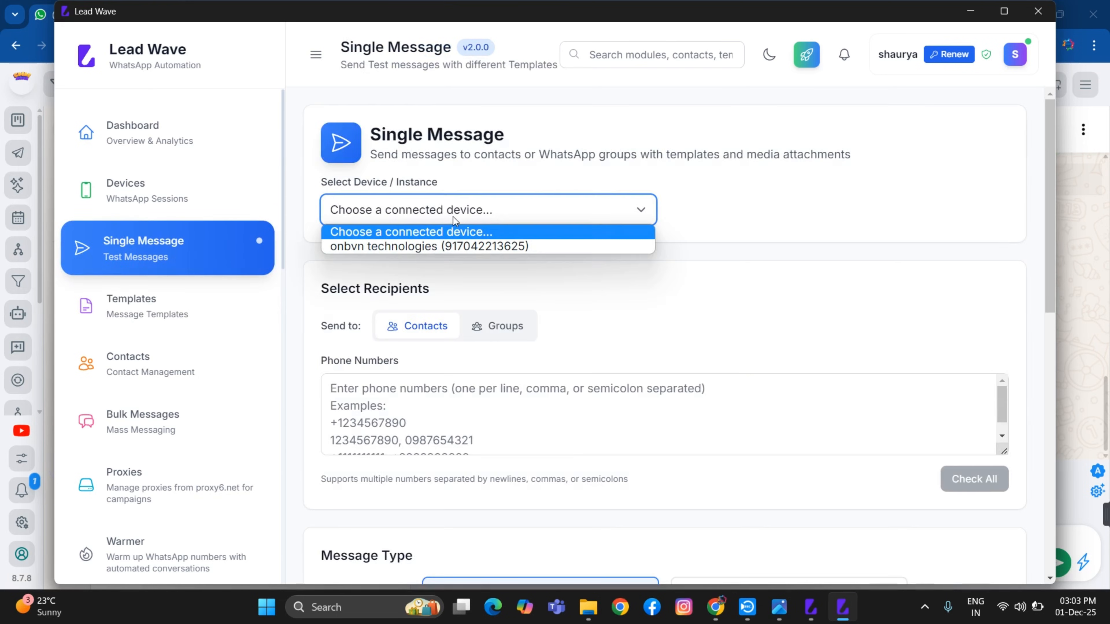
left_click(457, 246)
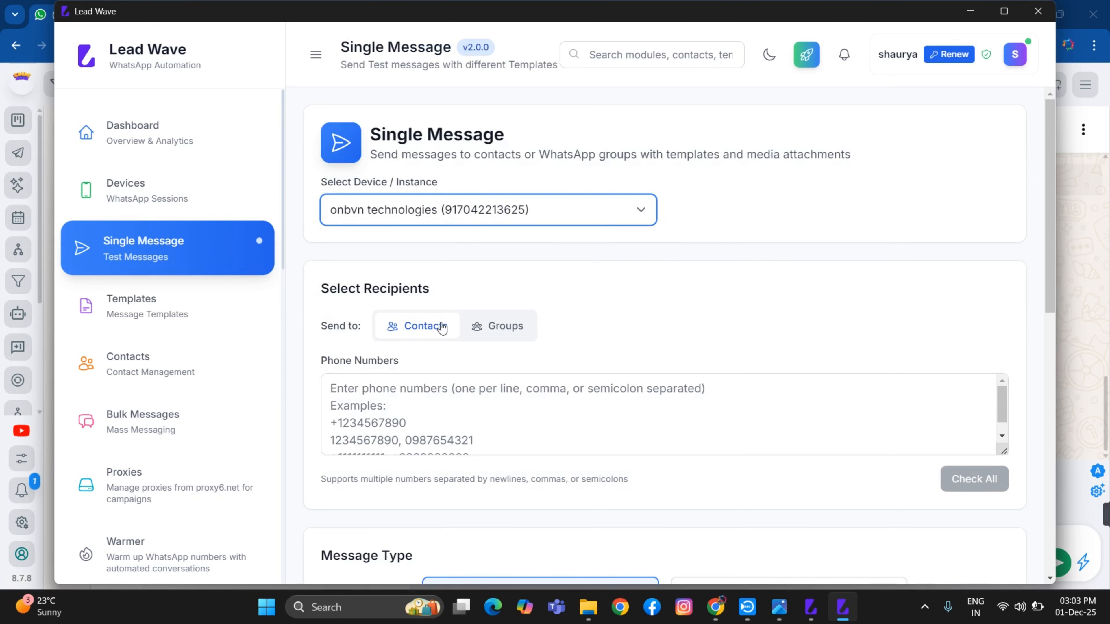
Enter the recipient's phone number under Select Recipients
left_click(364, 403)
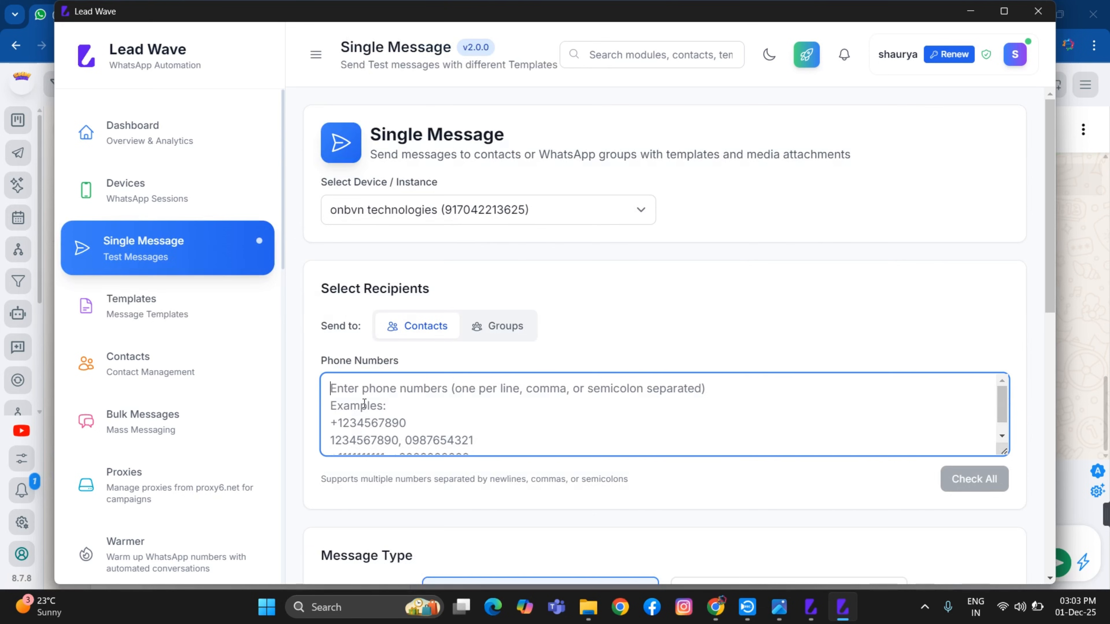
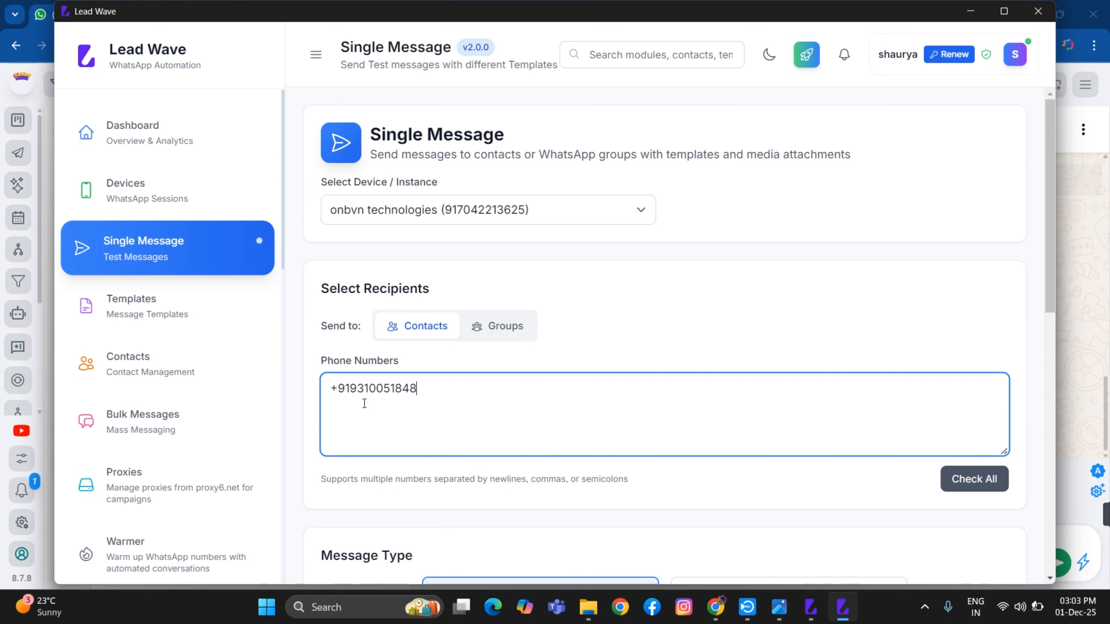
scroll(502, 396, "down", 2)
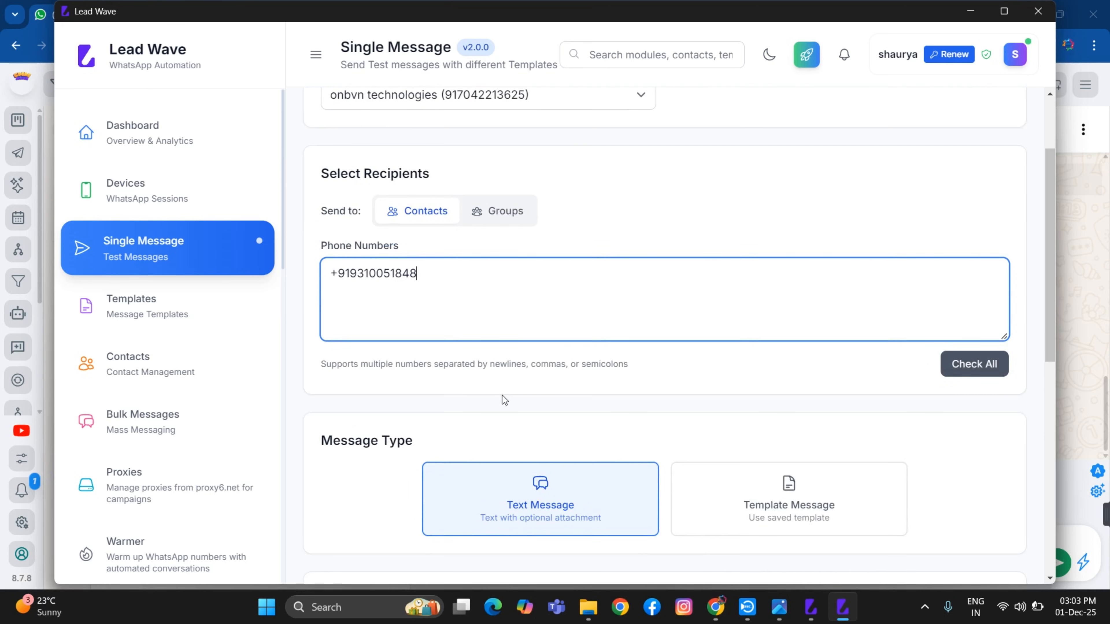
Send the 'adobe (mixed_buttons)' saved template as a Template Message to the recipient
left_click(799, 490)
scroll(782, 411, "down", 3)
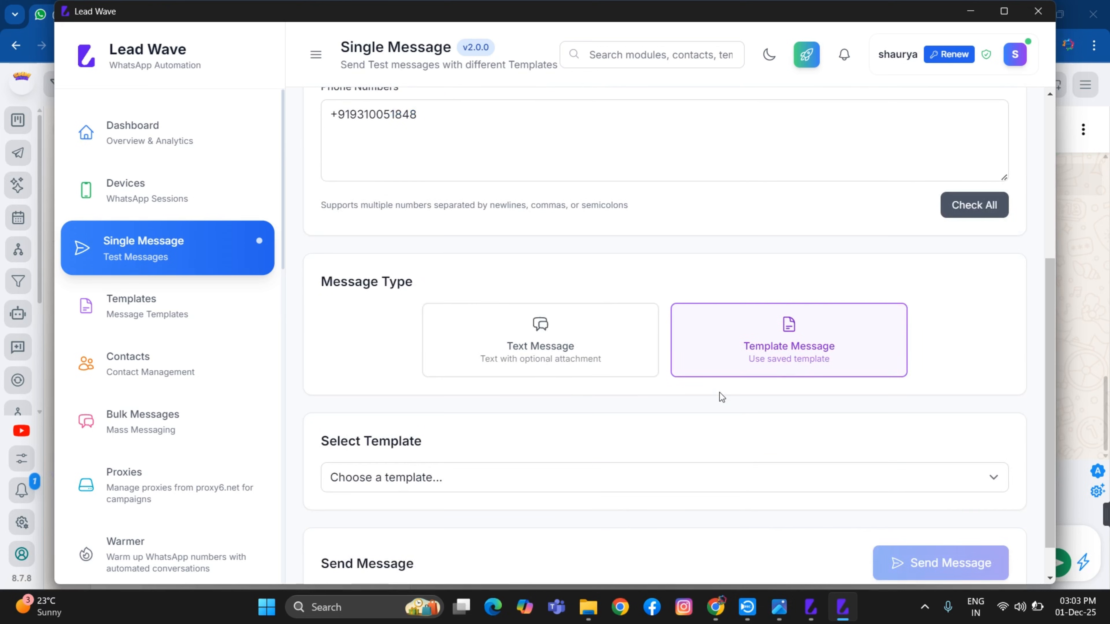
left_click(612, 485)
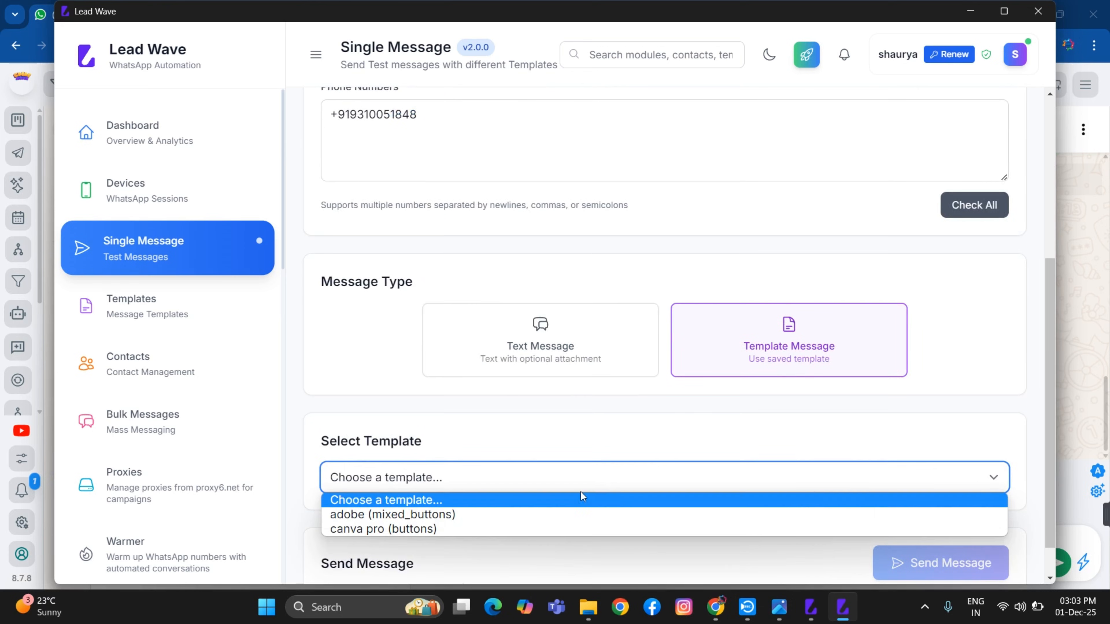
left_click(496, 514)
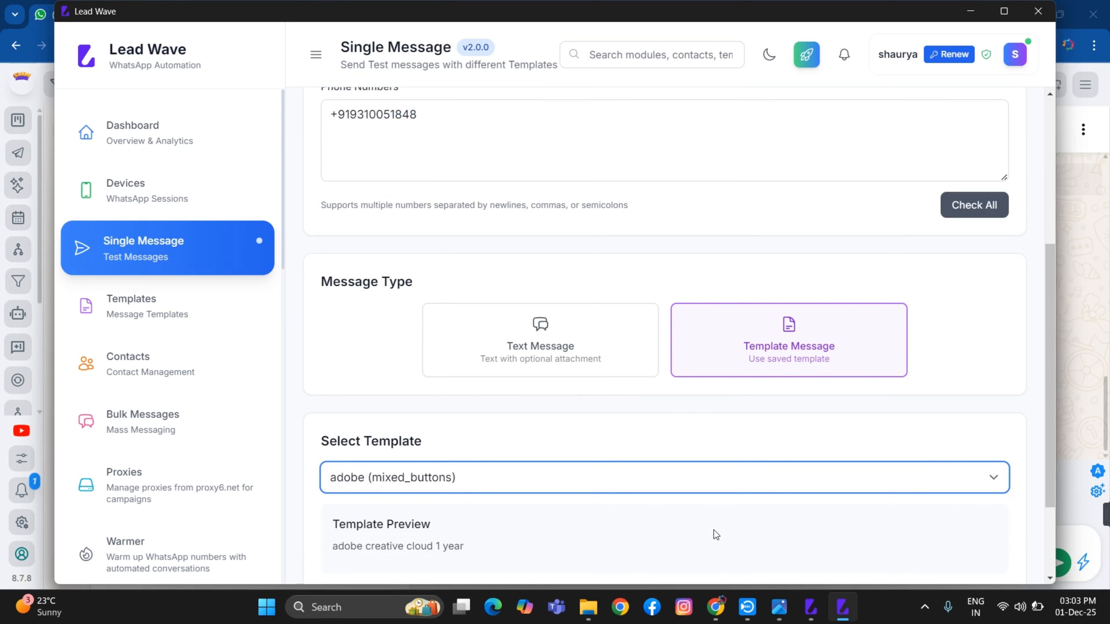
scroll(740, 422, "down", 3)
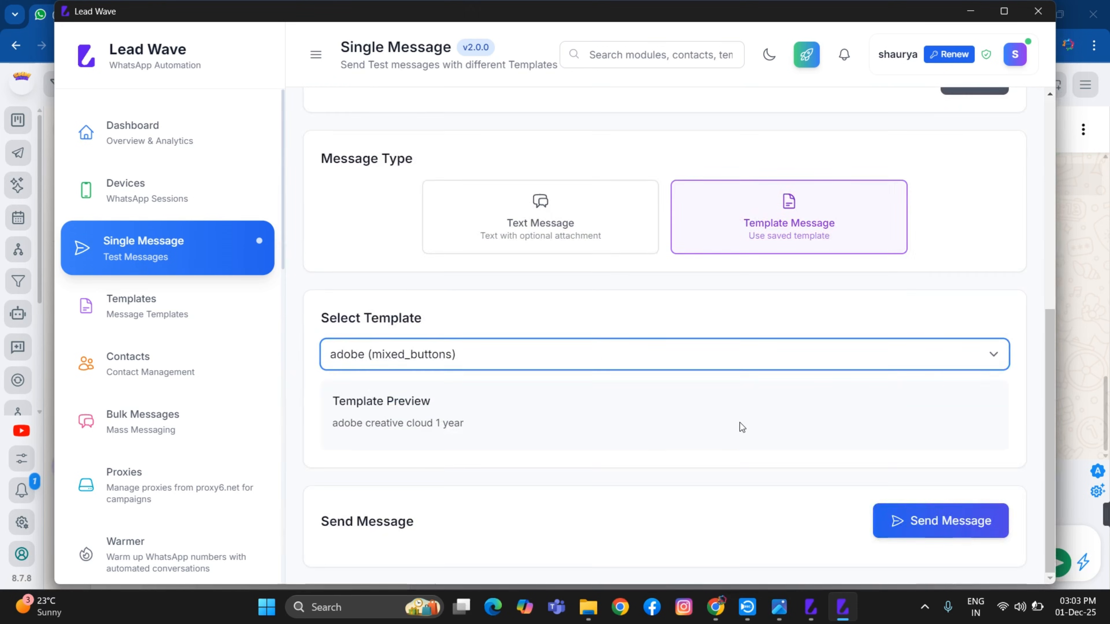
left_click(958, 522)
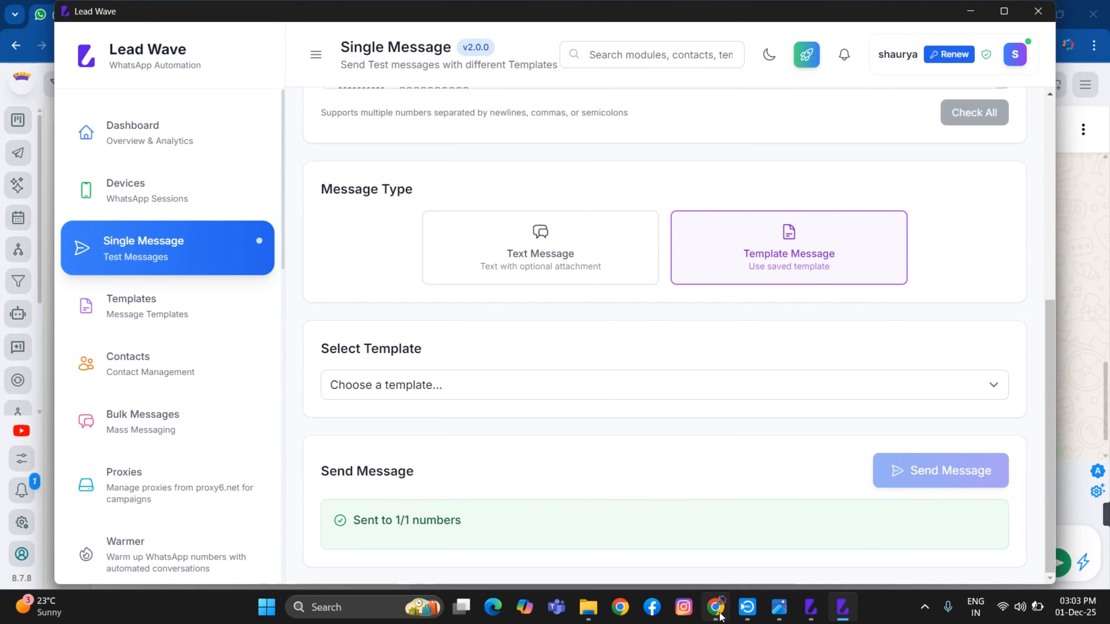
mouse_move(720, 616)
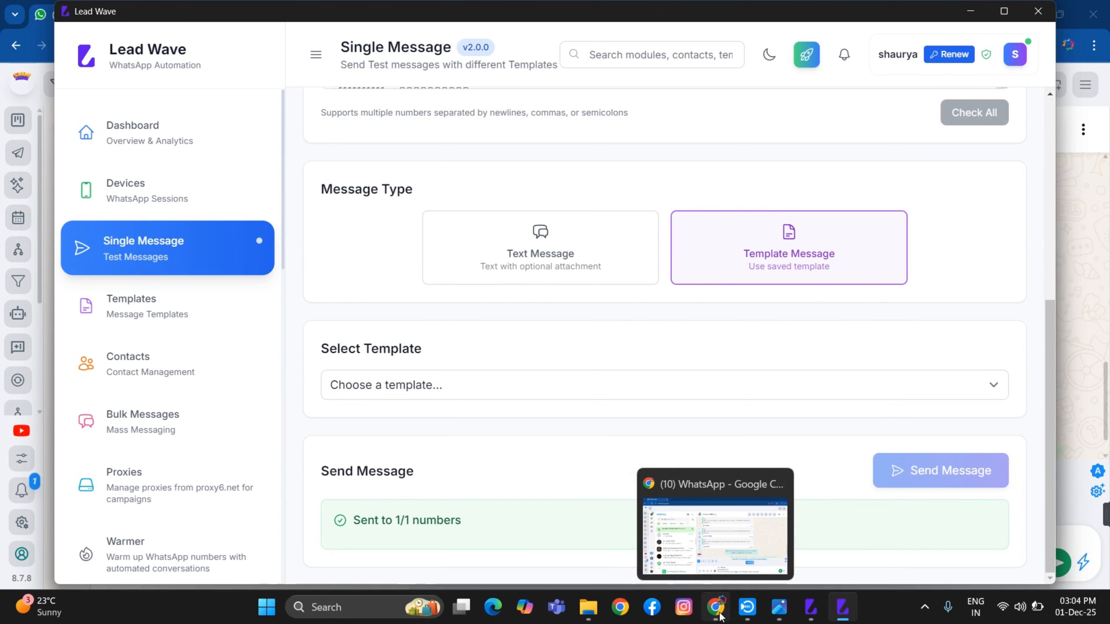
Switch to WhatsApp Web in Chrome to check the chats
left_click(720, 616)
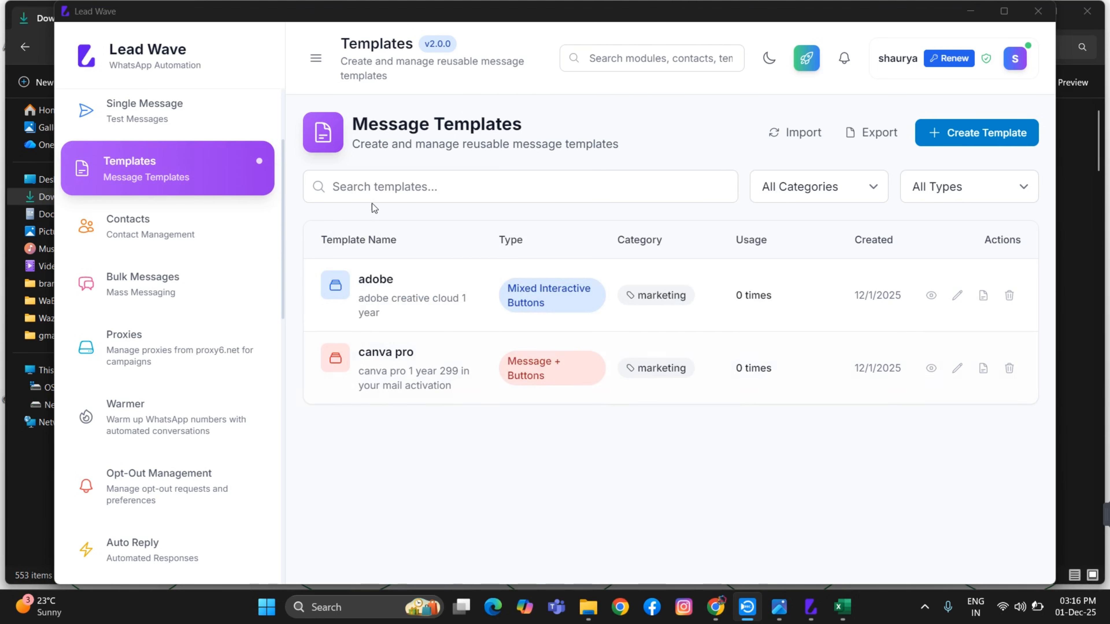
From Contacts, create group 'onbvn' with description 'new leads'
left_click(165, 225)
left_click(165, 228)
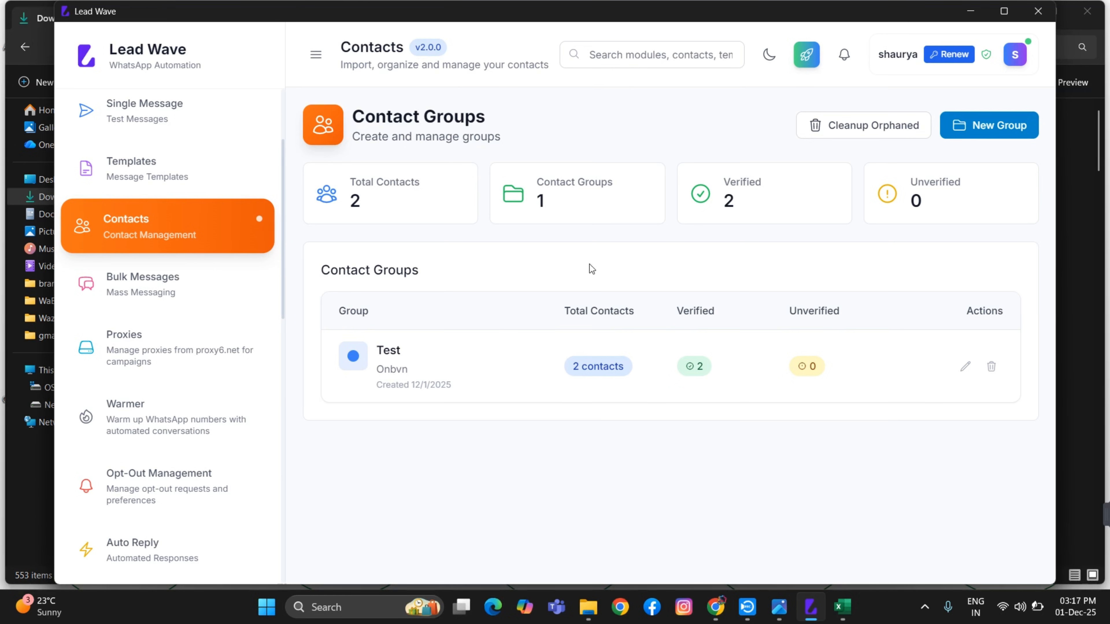
left_click(1003, 130)
left_click(544, 246)
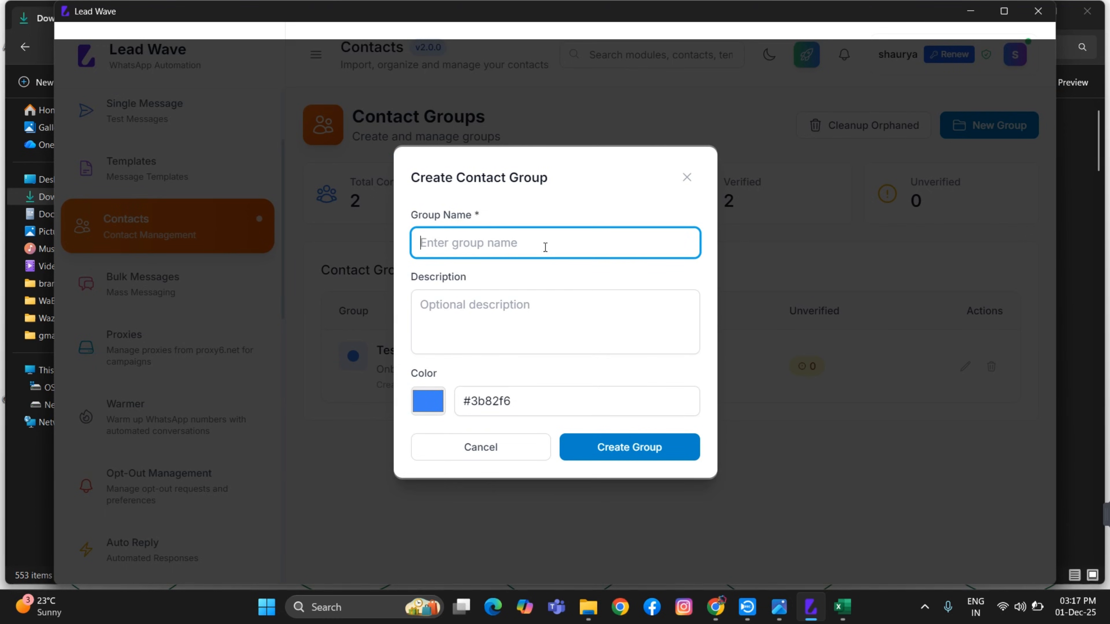
type("onbvn")
left_click(453, 309)
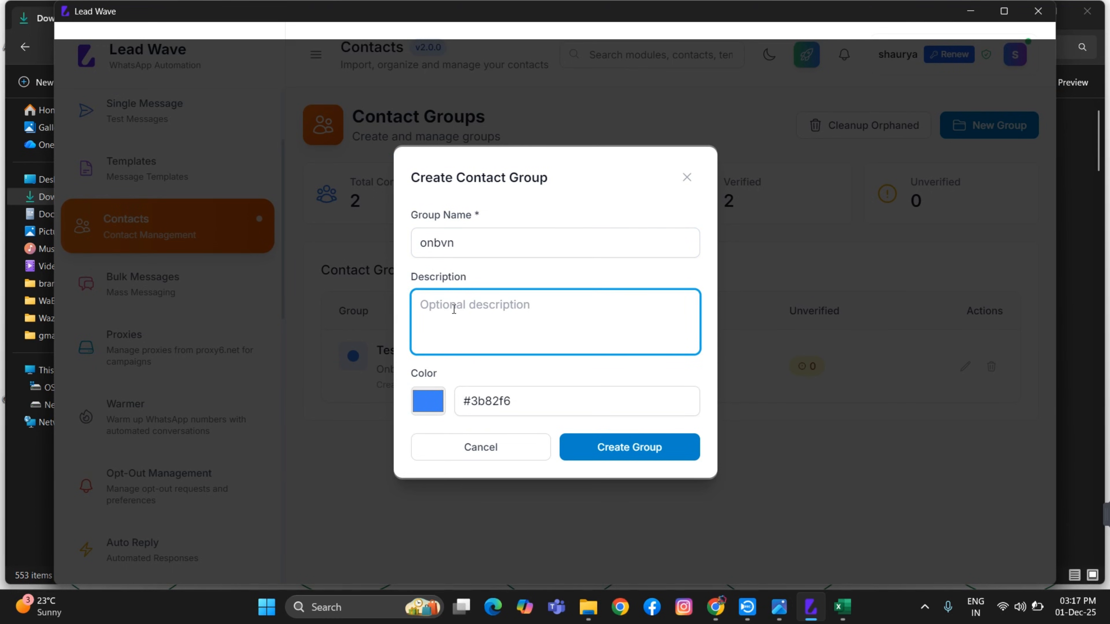
type("new le")
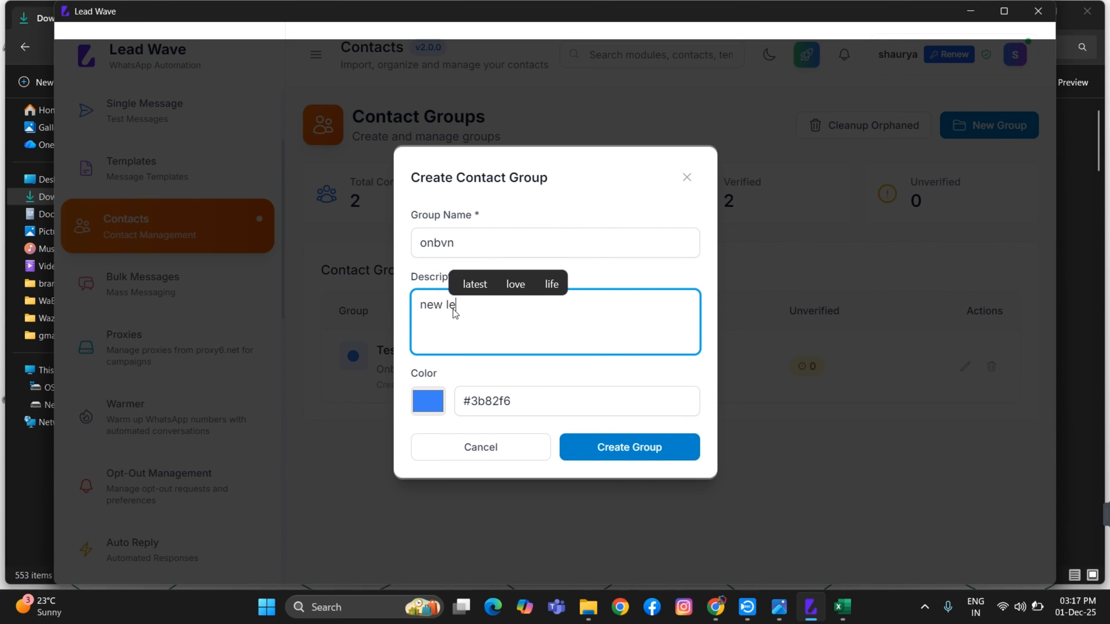
type("ads")
left_click(625, 448)
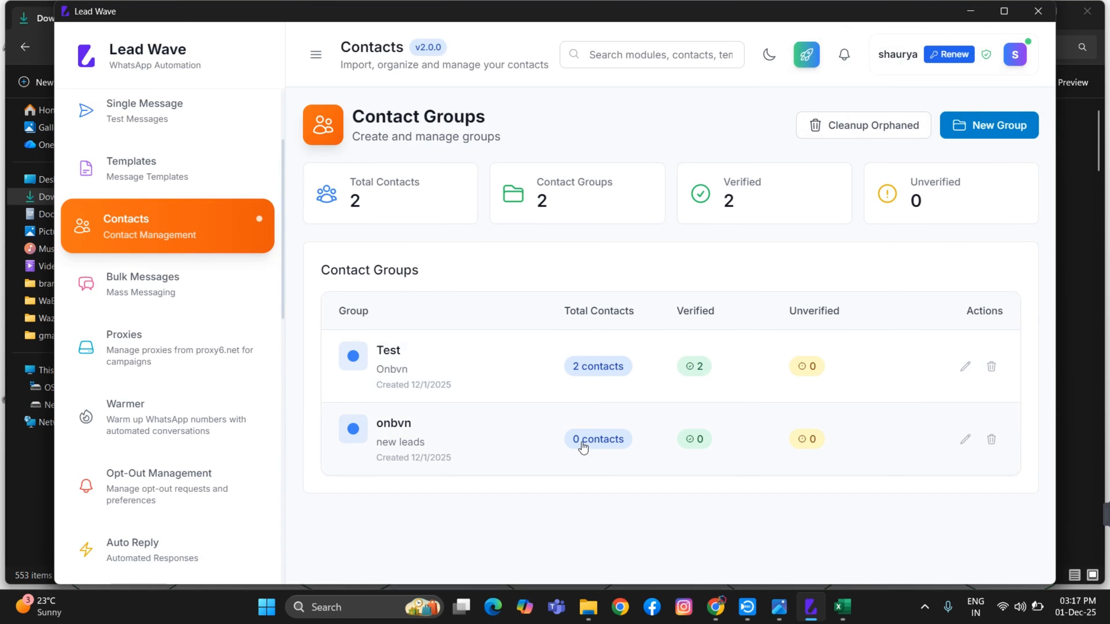
Open the onbvn group's contacts and try the Manual Add form, then close it
left_click(604, 445)
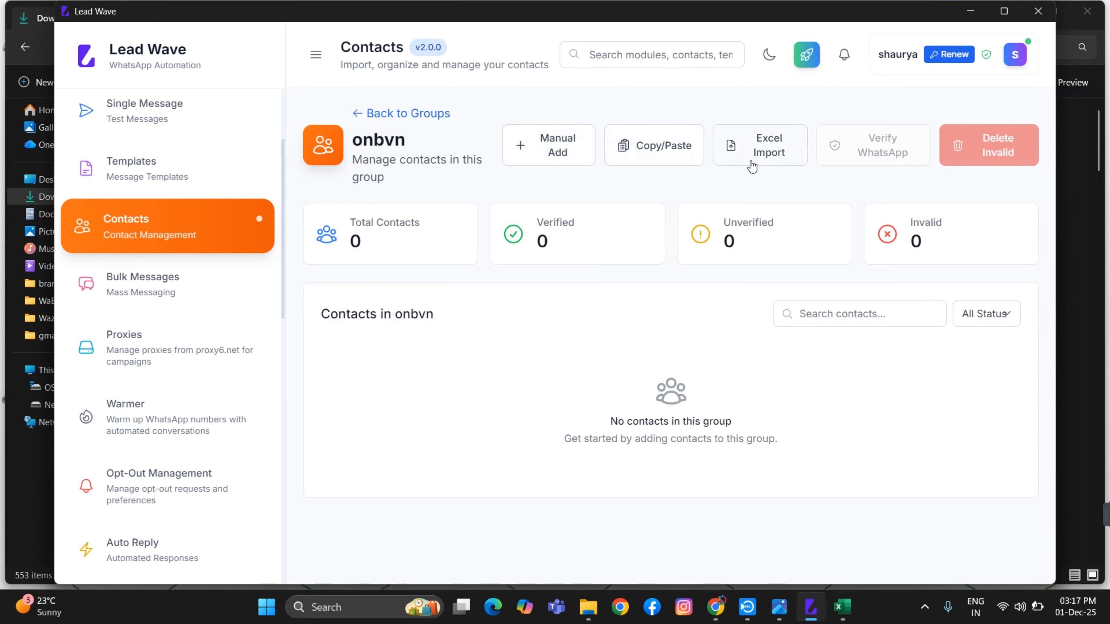
left_click(543, 152)
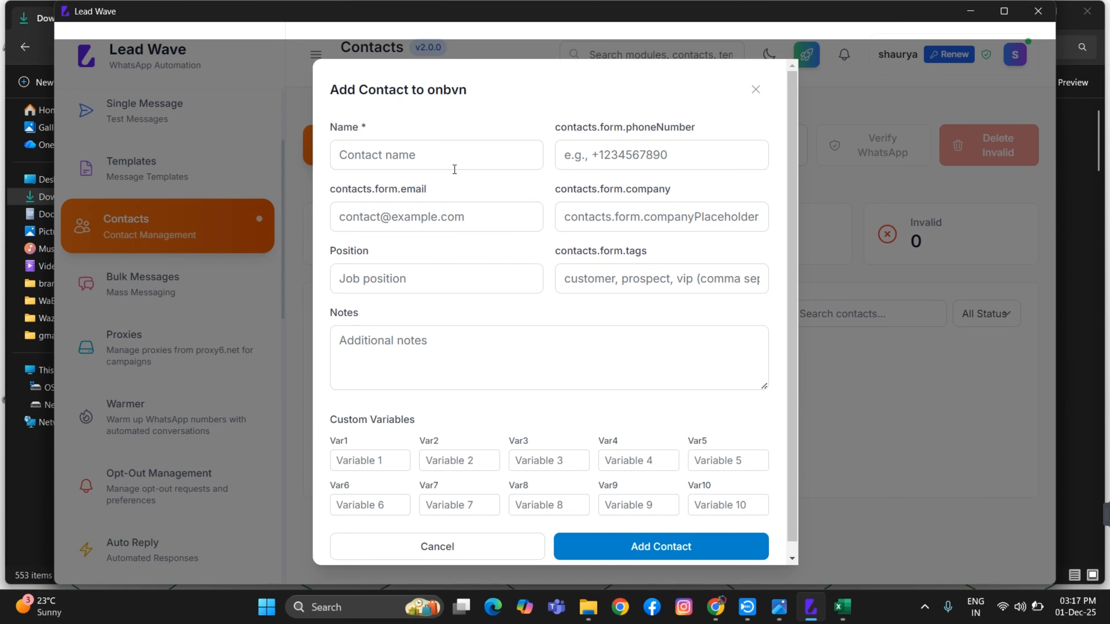
left_click(430, 163)
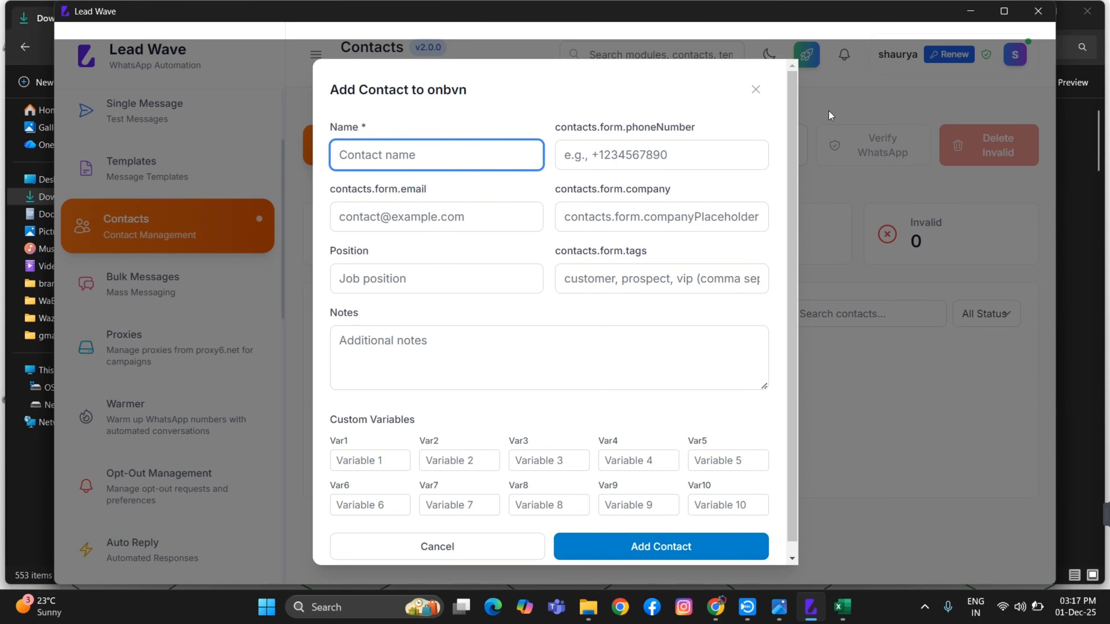
left_click(756, 89)
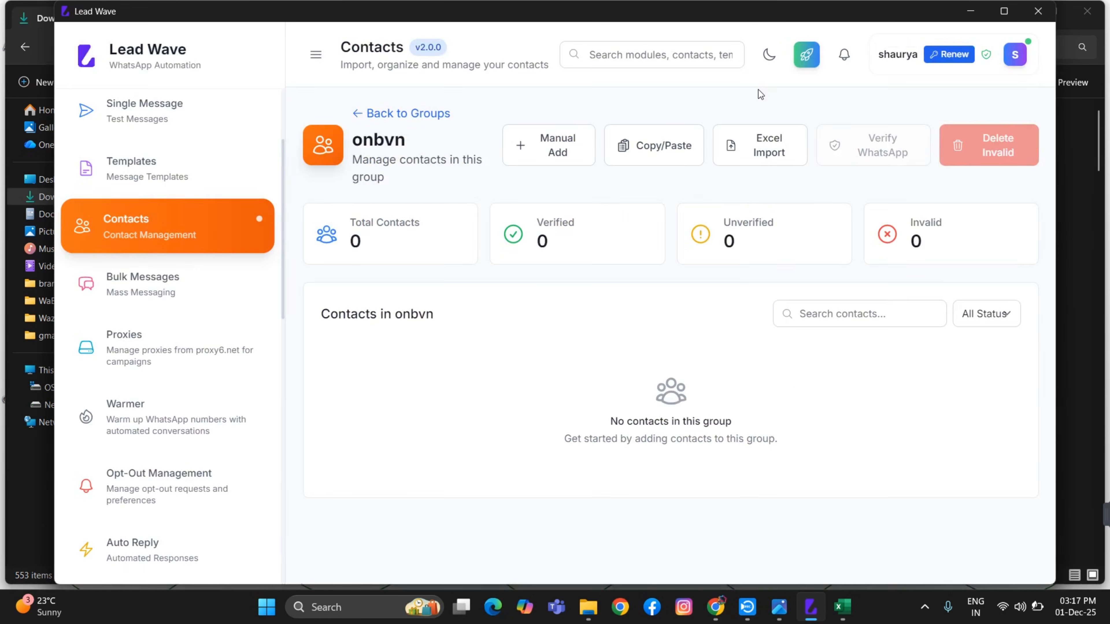
Try the Copy/Paste numbers form, cancel it, and open Excel Import instead
left_click(661, 150)
left_click(462, 297)
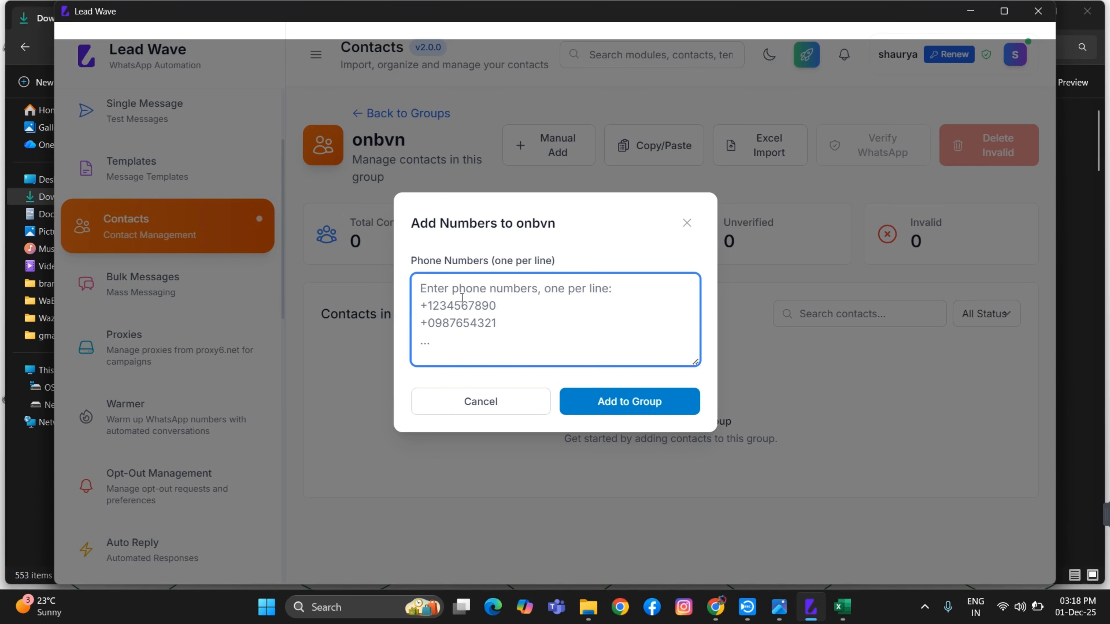
left_click(530, 405)
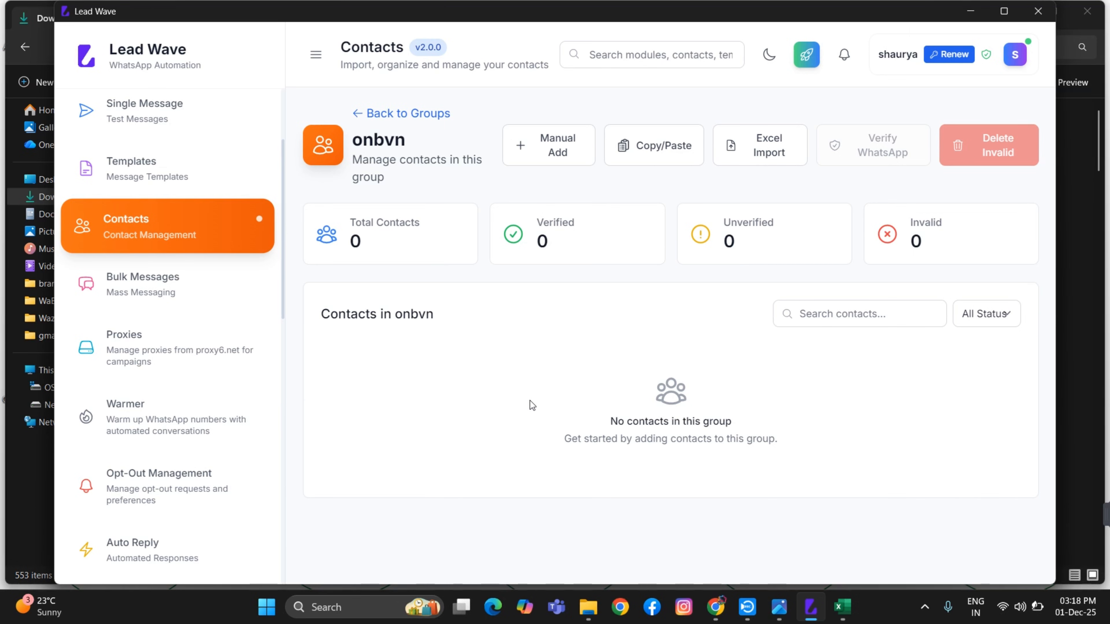
left_click(763, 156)
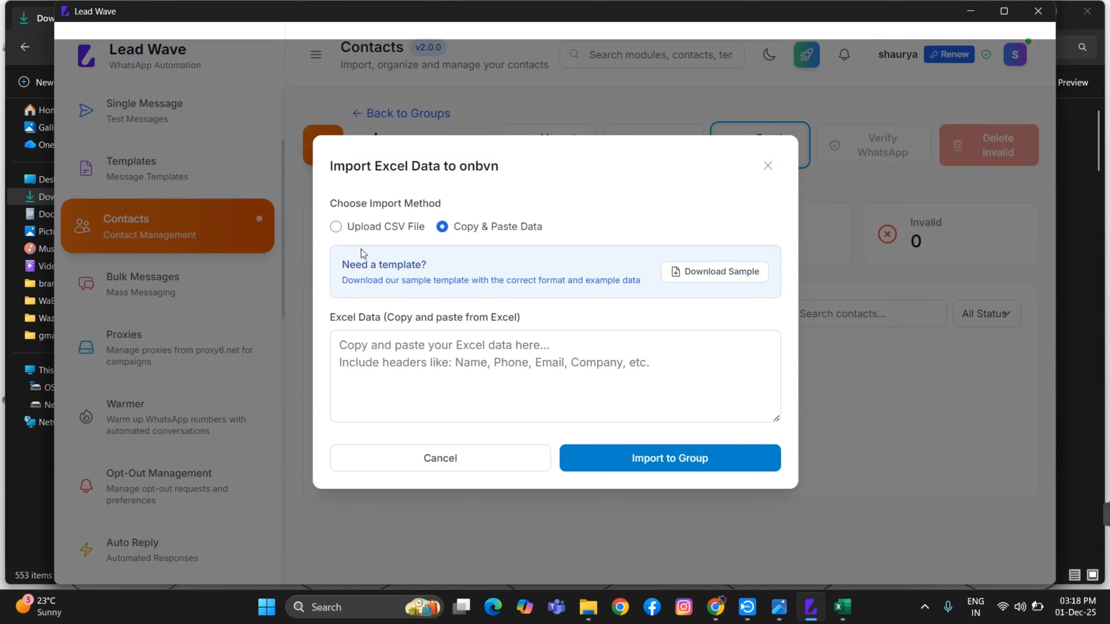
Choose Upload CSV File for the import and view contacts_sample_template.csv in Excel
left_click(378, 226)
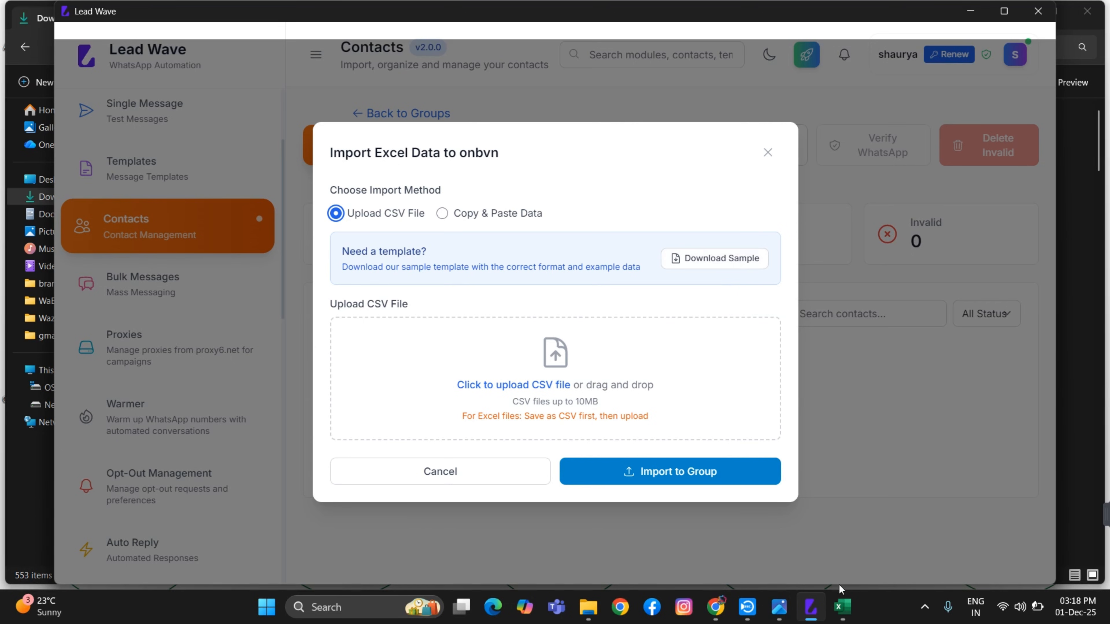
left_click(842, 607)
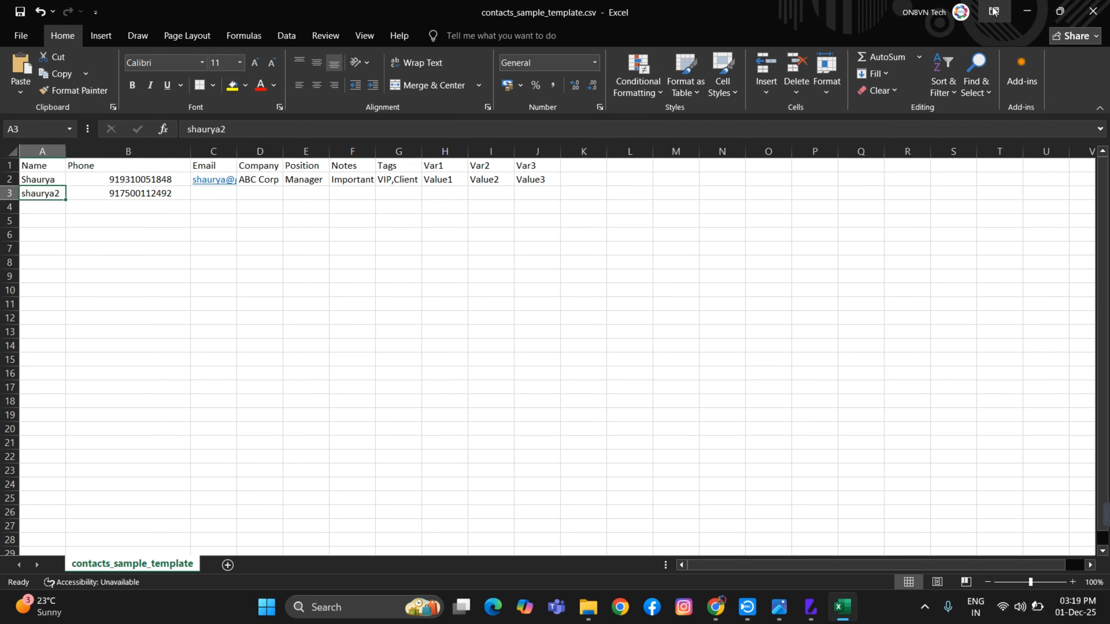
Upload contacts_sample_template.csv from Downloads into the onbvn import dialog
left_click(718, 609)
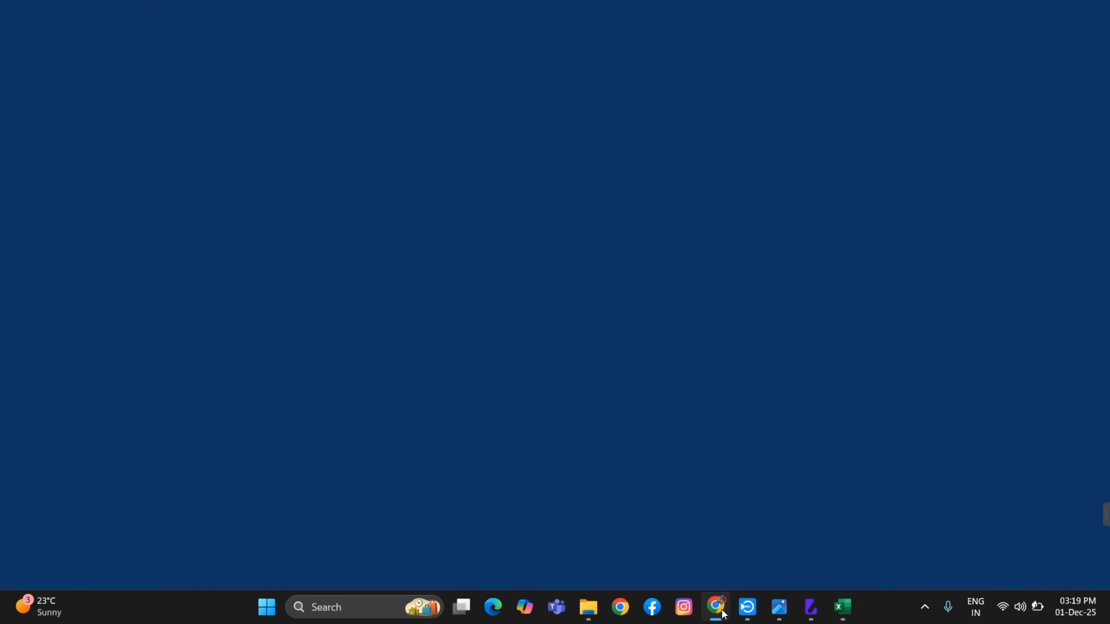
left_click(809, 607)
left_click(555, 370)
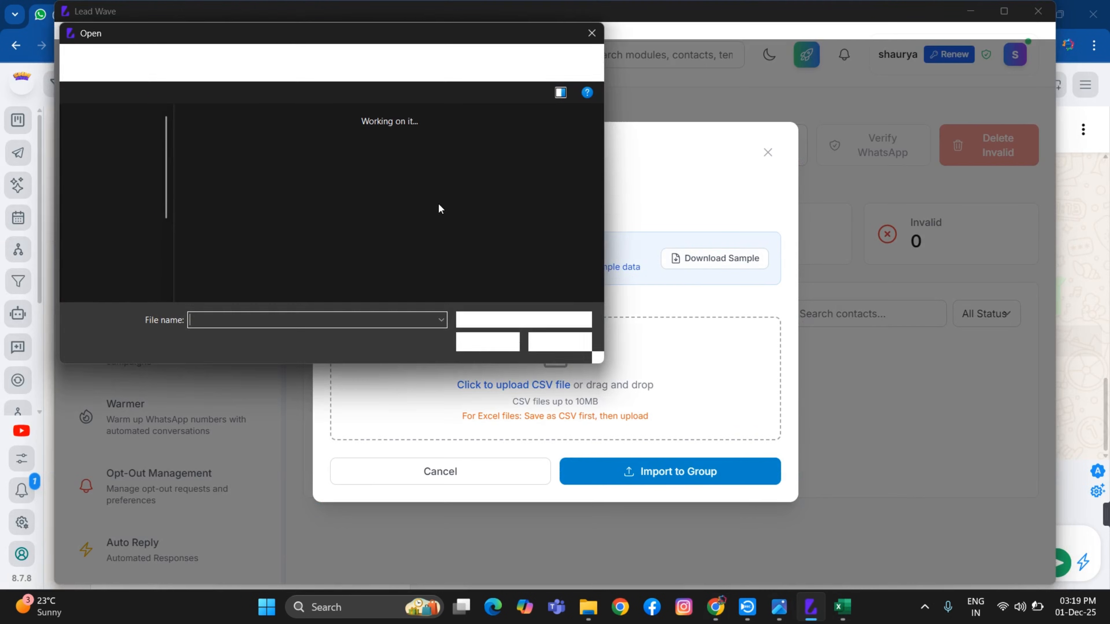
left_click(199, 169)
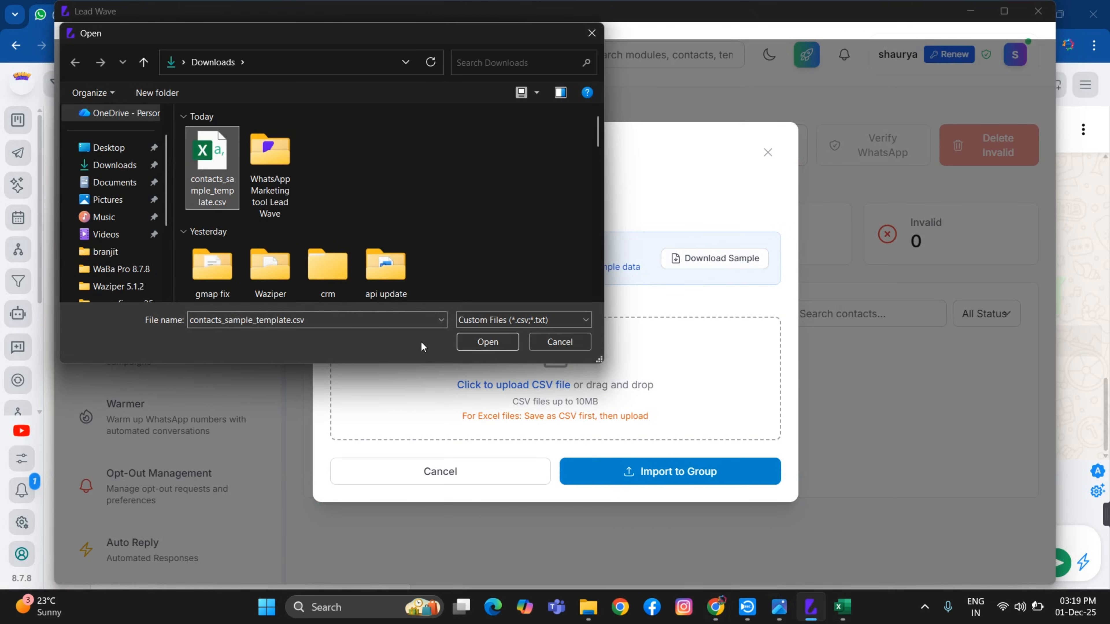
left_click(477, 343)
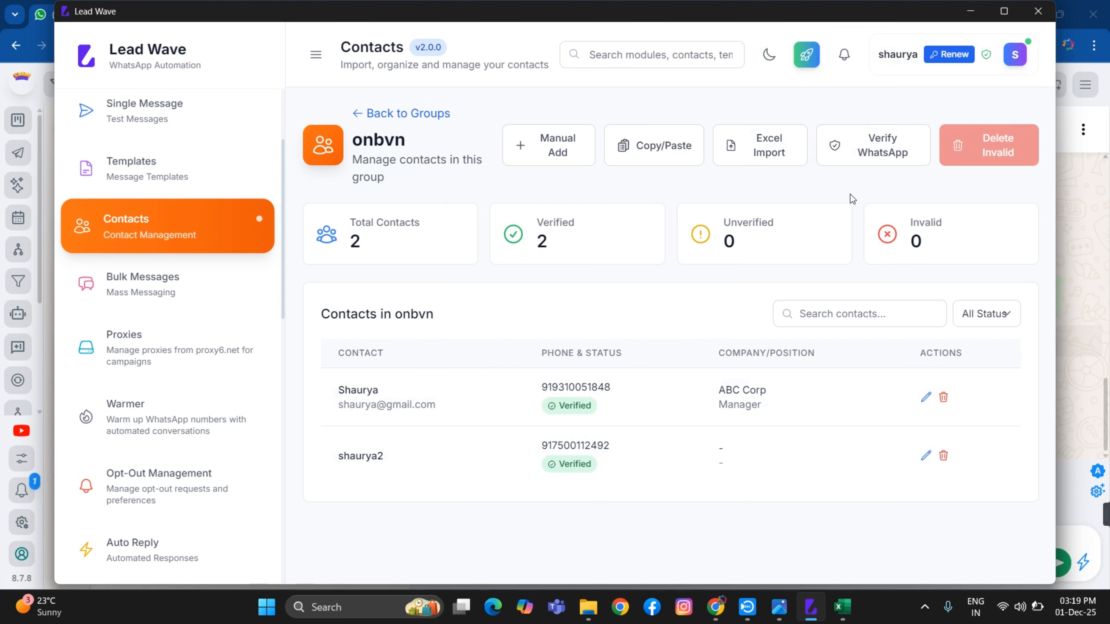
Run Verify WhatsApp on the onbvn group's two contacts
left_click(869, 143)
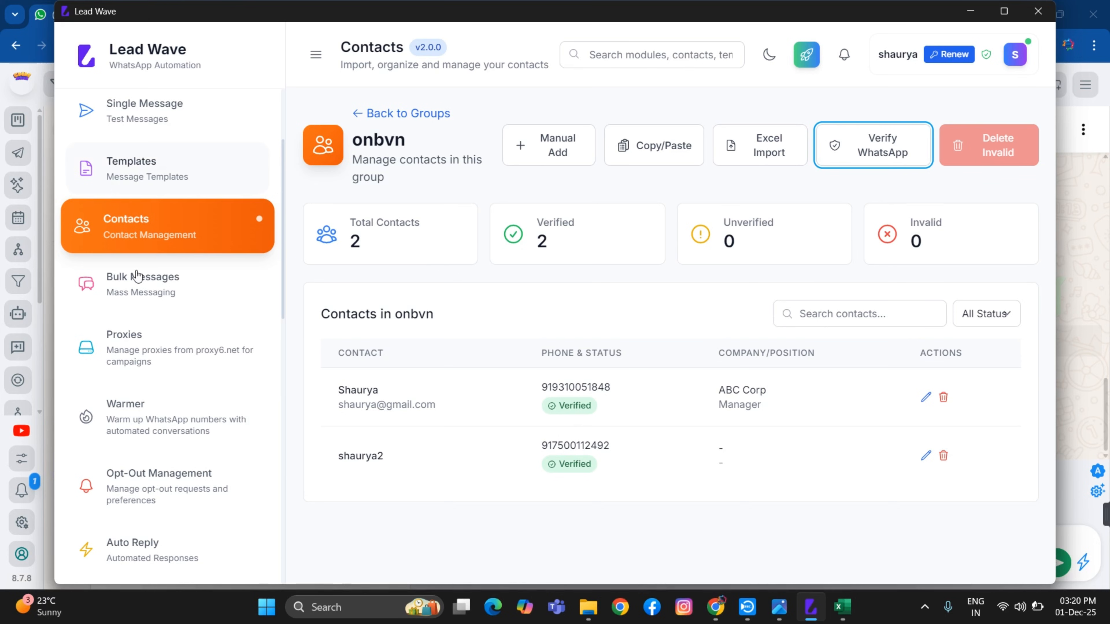
Start a new bulk campaign named 'test' from Bulk Messages
left_click(148, 289)
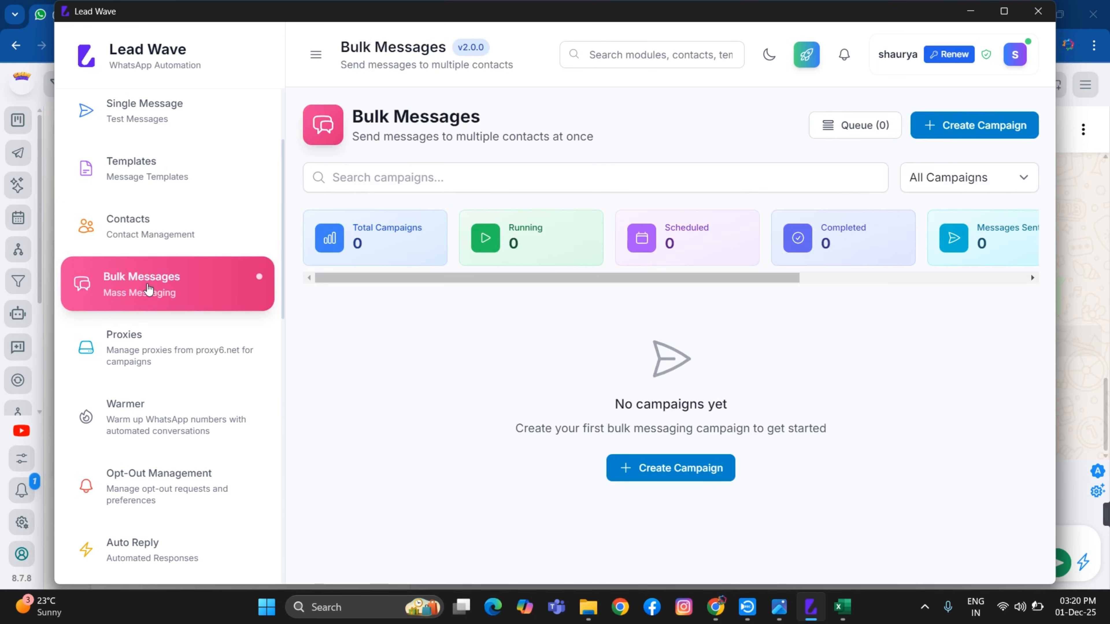
left_click(957, 127)
left_click(355, 193)
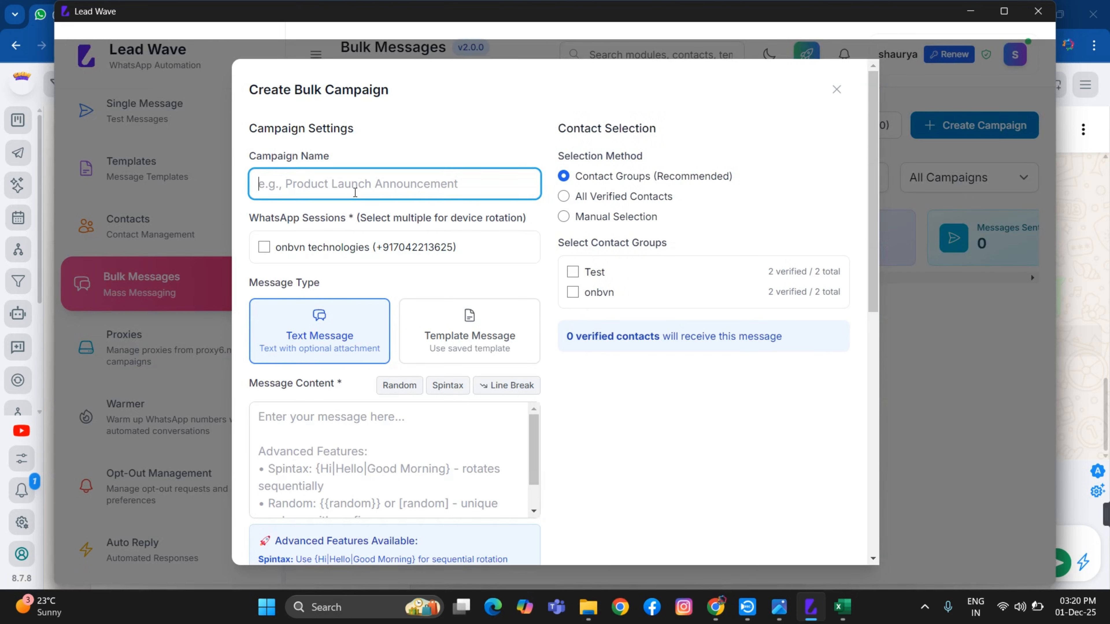
type("test")
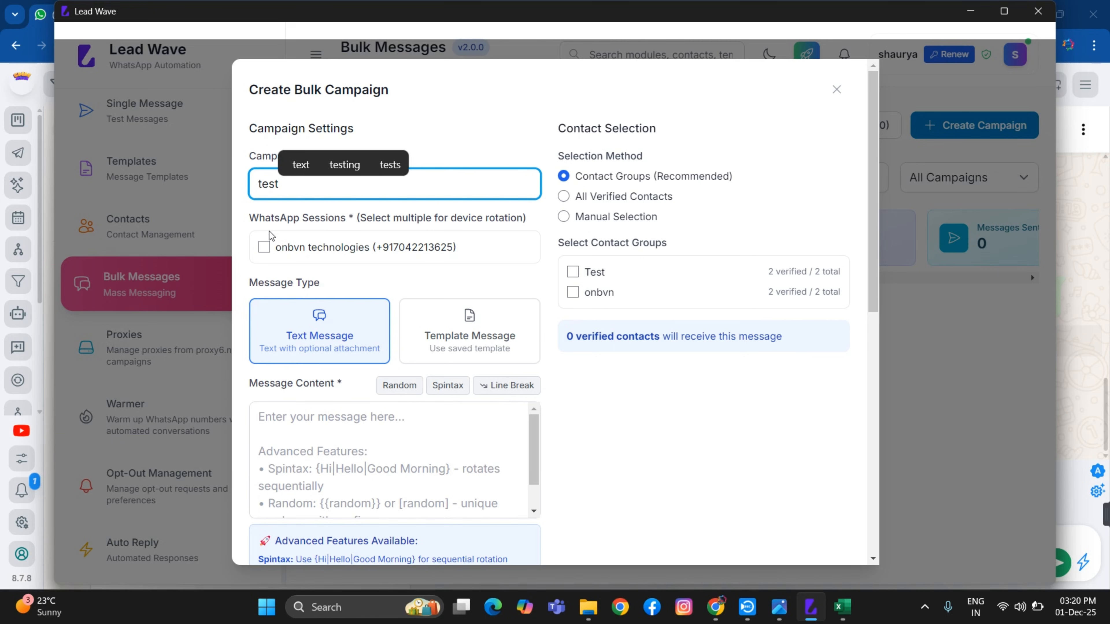
Send it from the onbvn technologies session as a Template Message using the adobe template
left_click(267, 250)
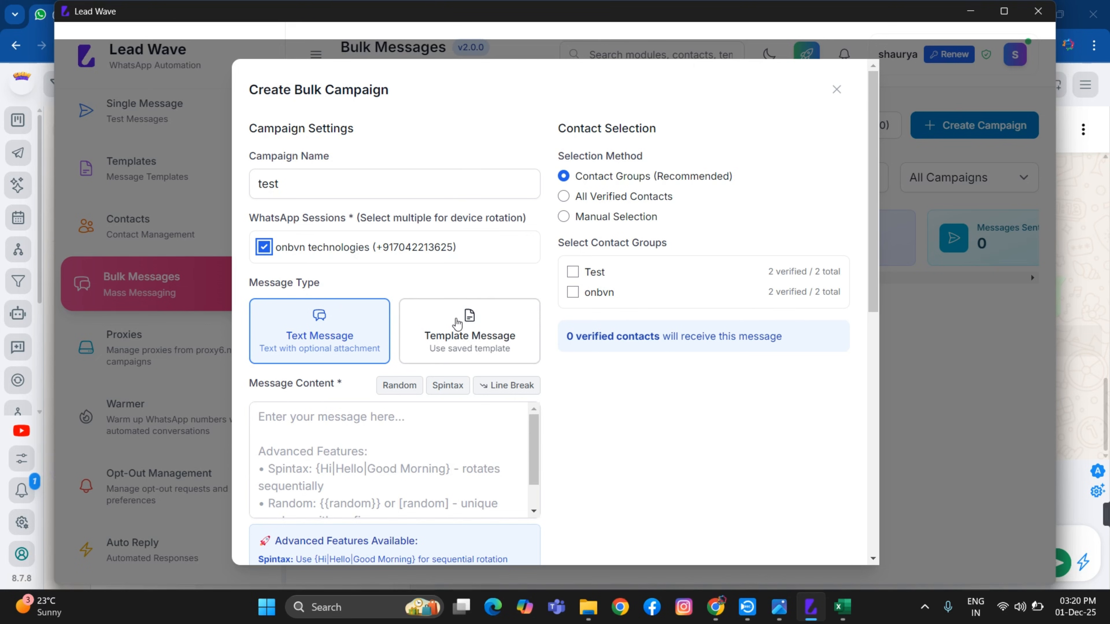
left_click(457, 325)
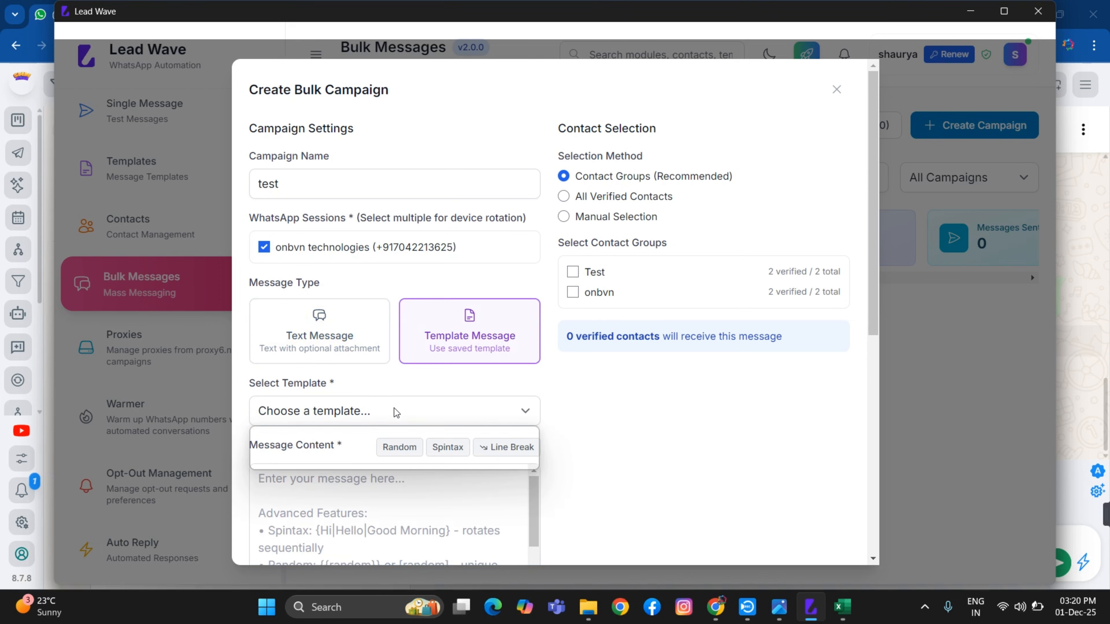
left_click(393, 411)
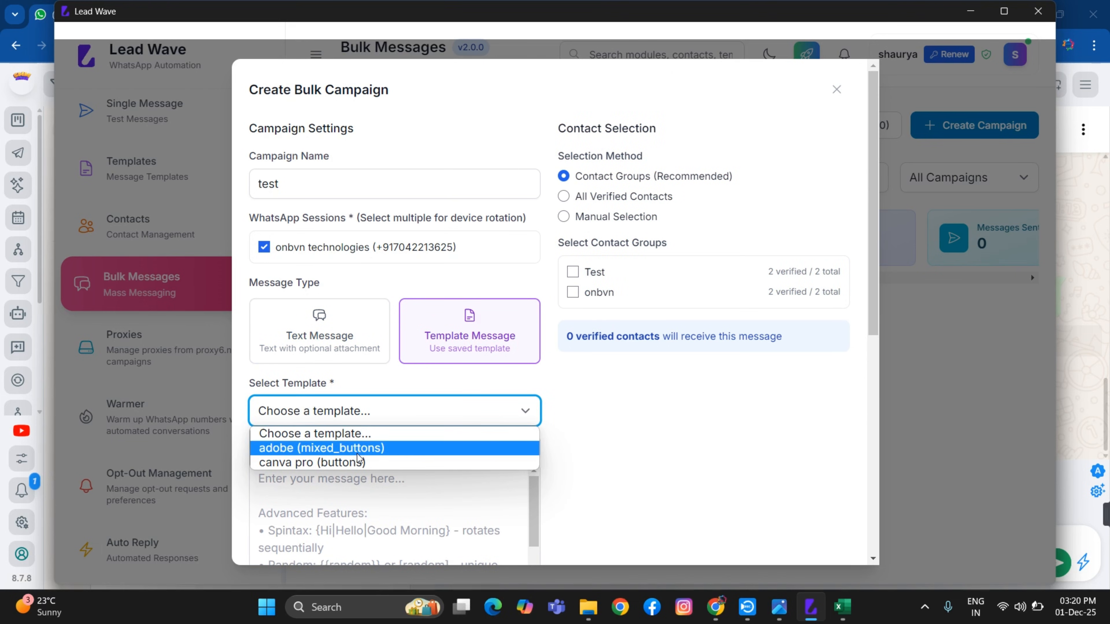
left_click(341, 455)
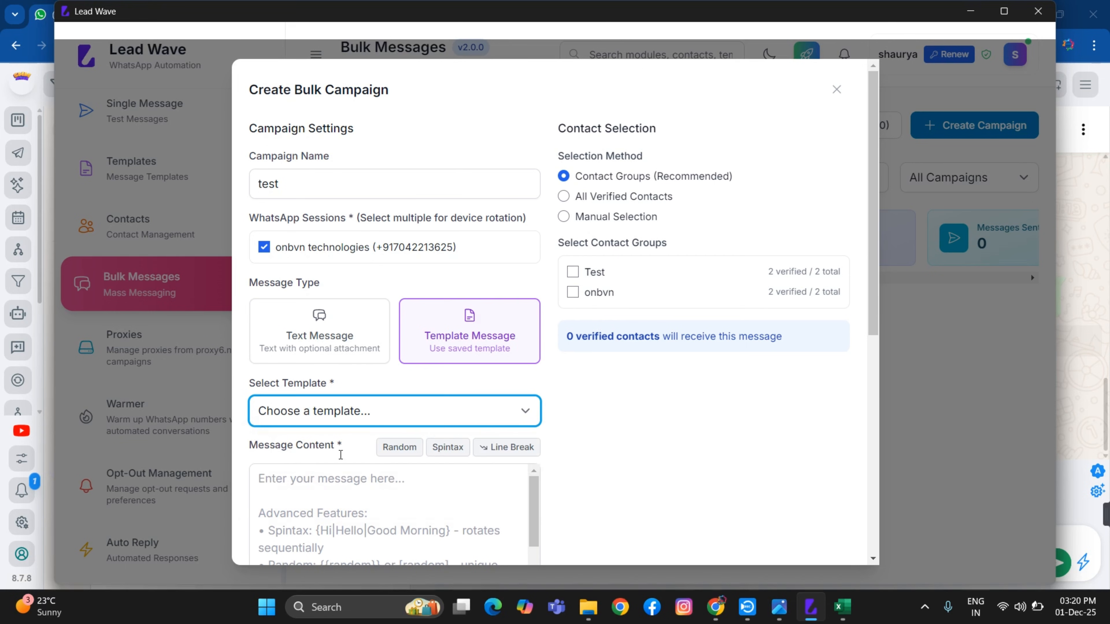
Keep Send Immediately, target the onbvn contact group, then cancel the campaign without creating it
scroll(498, 420, "down", 9)
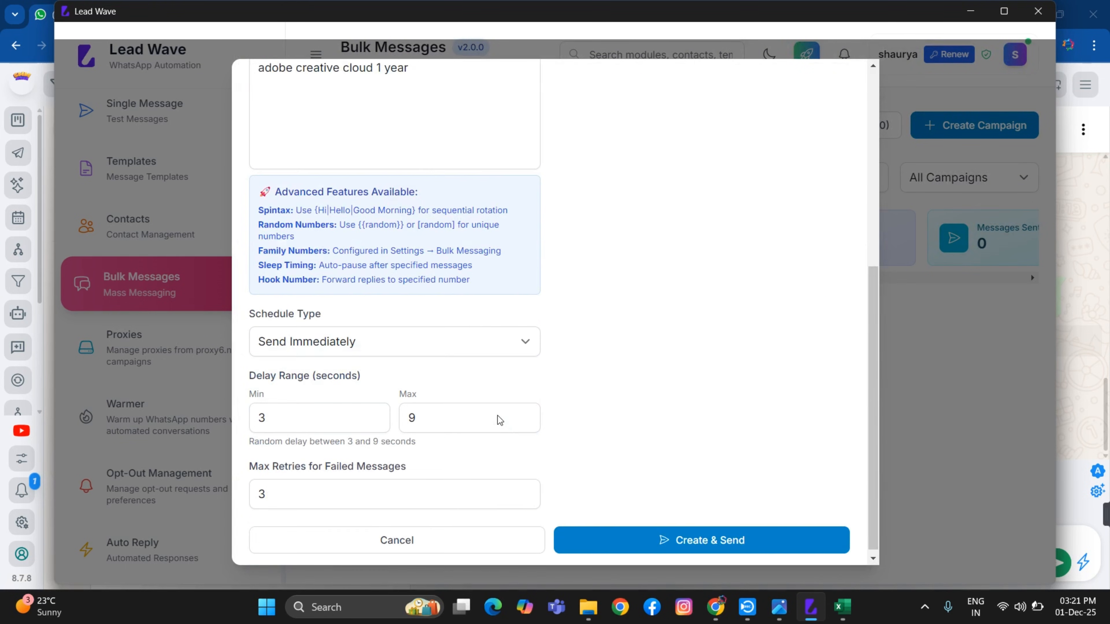
left_click(453, 343)
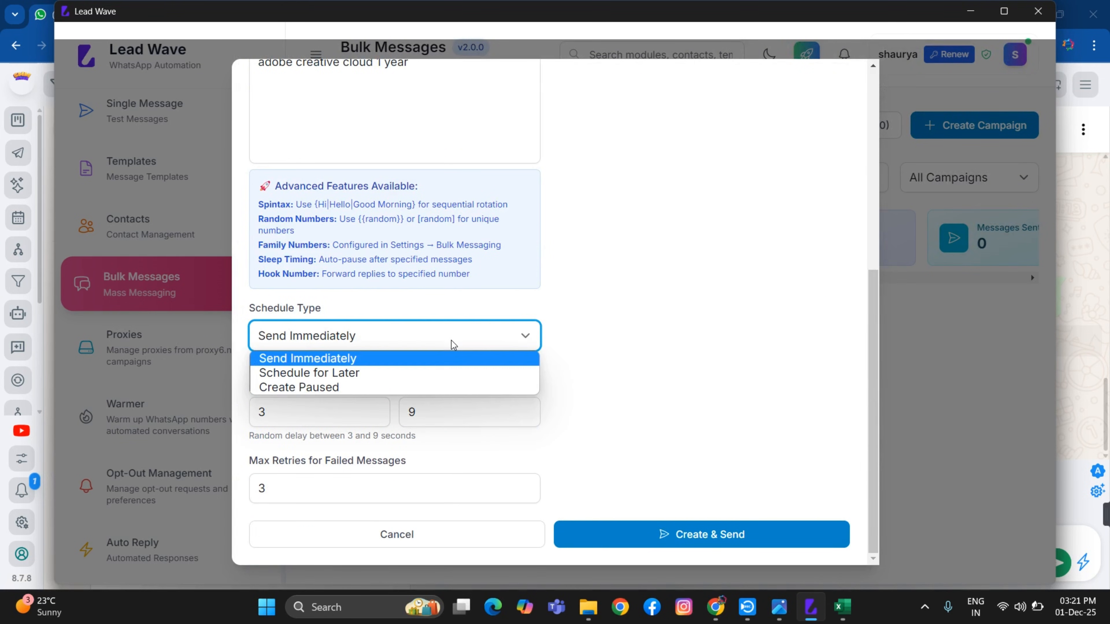
left_click(454, 343)
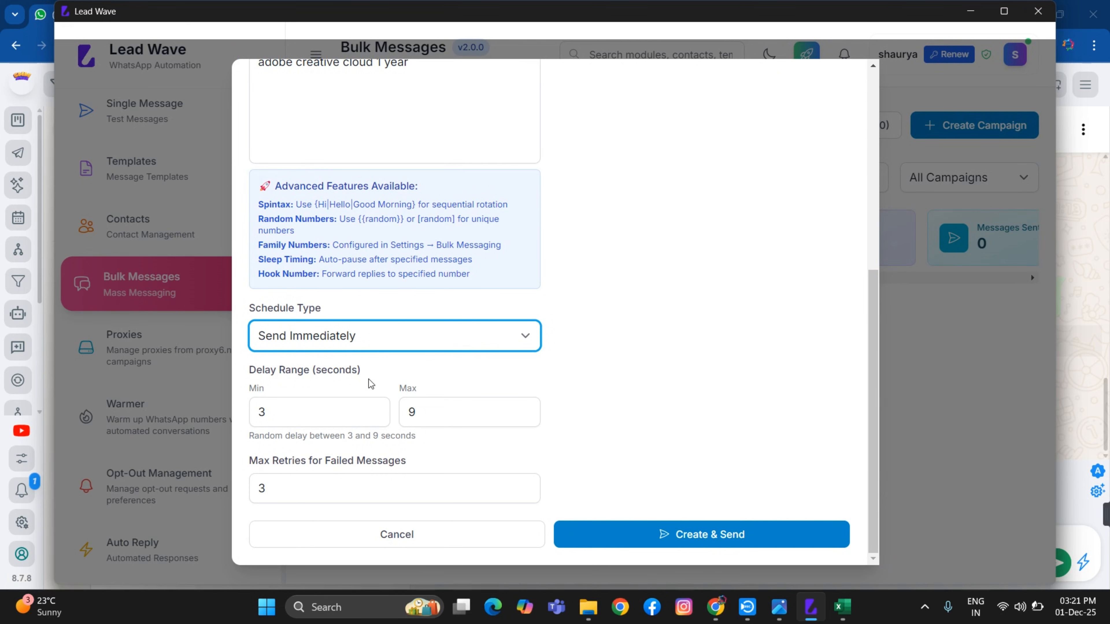
scroll(364, 459, "up", 8)
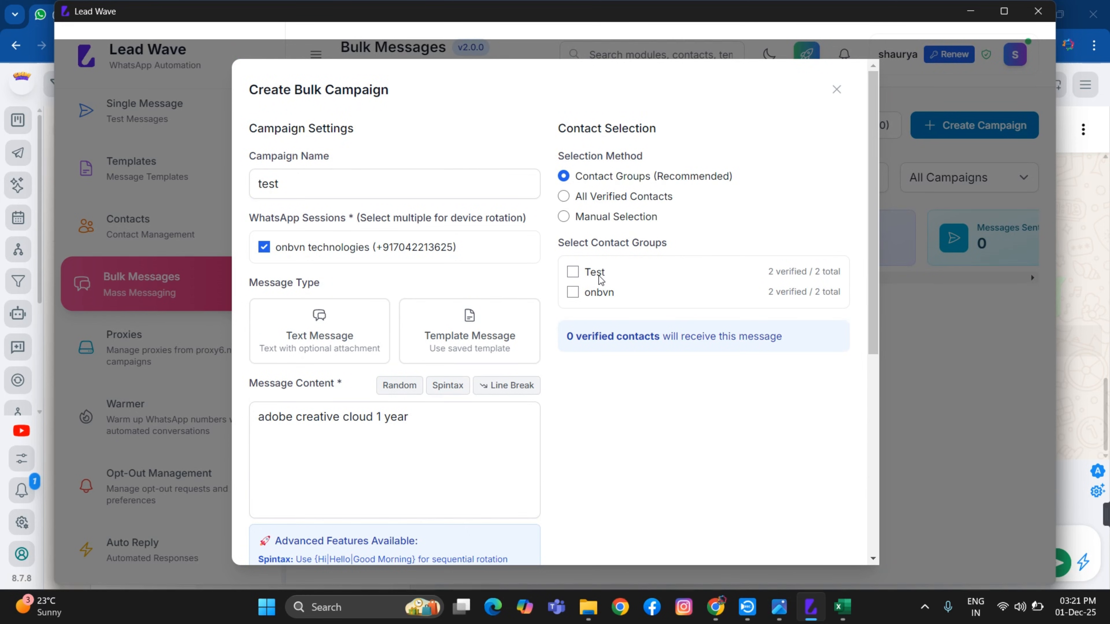
left_click(573, 295)
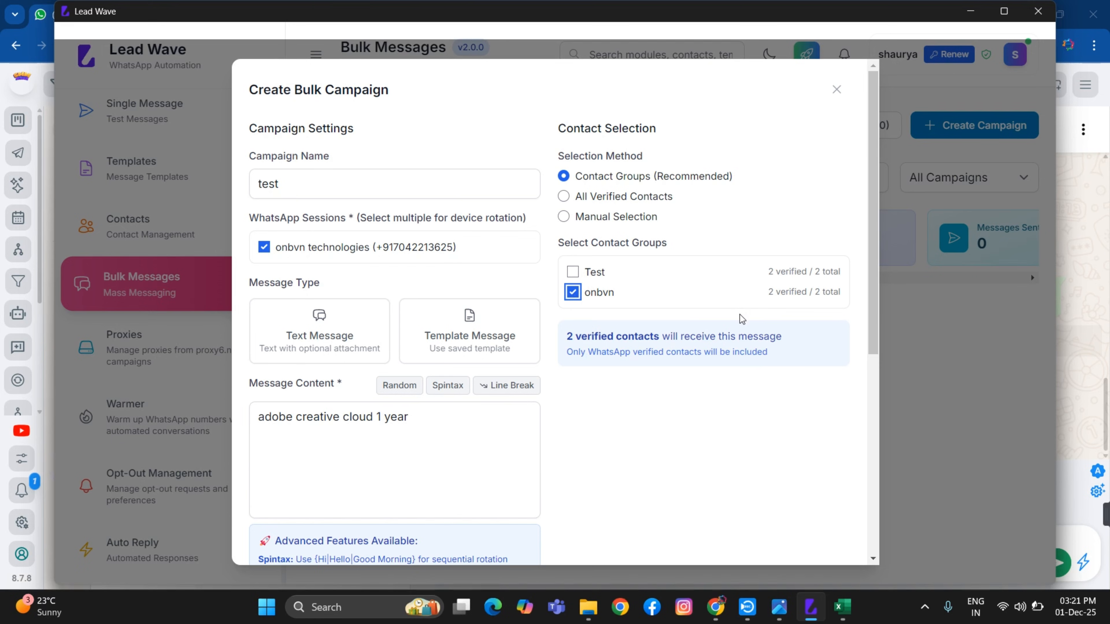
scroll(669, 238, "down", 8)
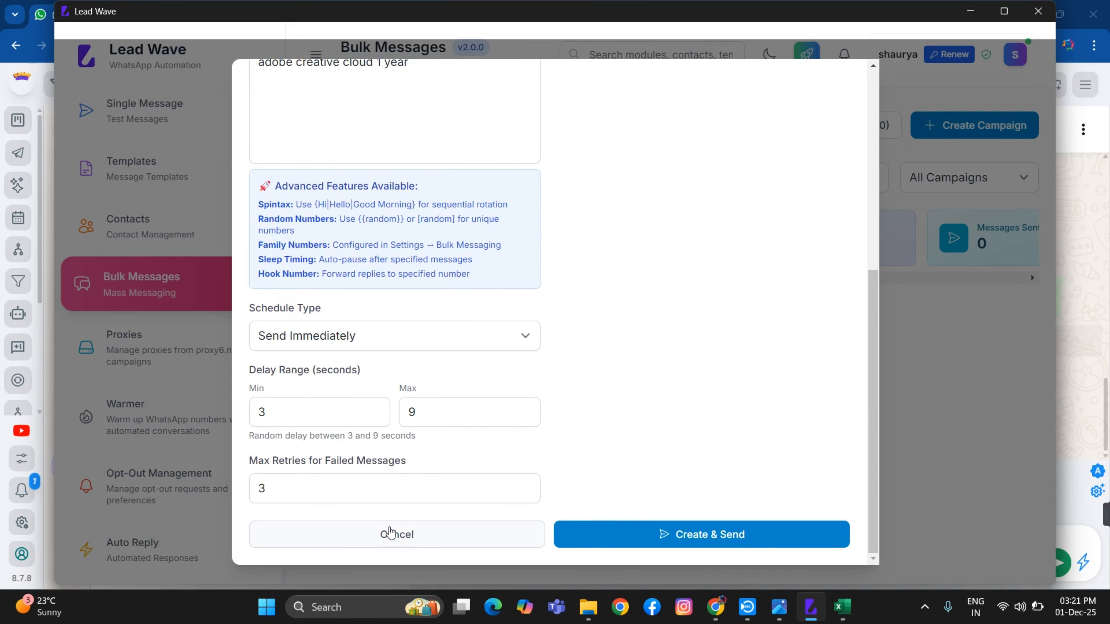
left_click(390, 534)
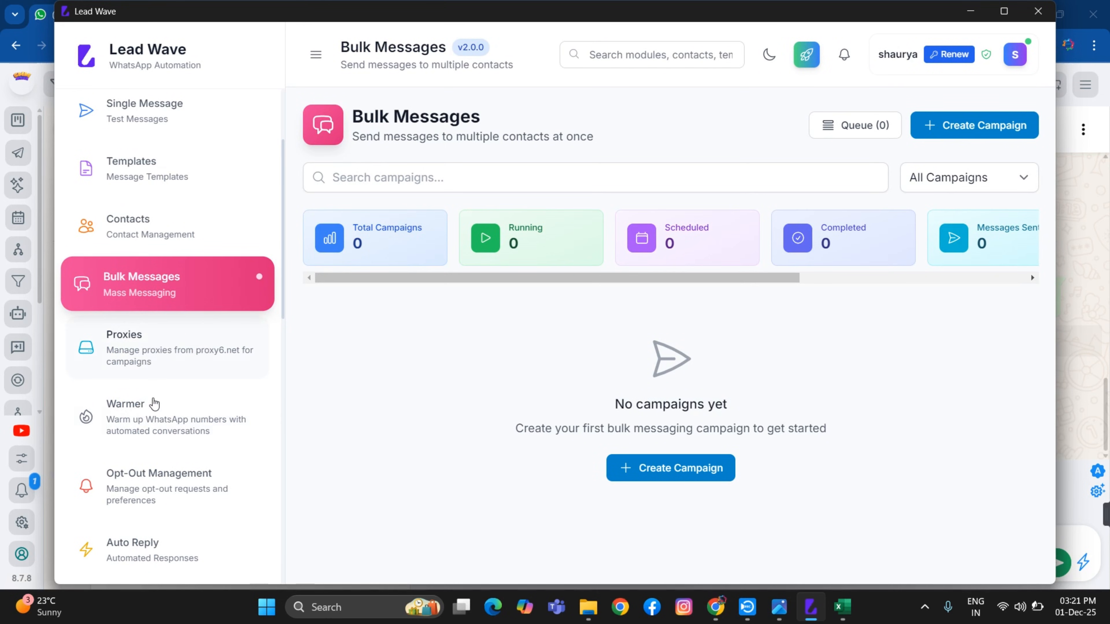
Open Chatbot Flows from the sidebar and review its empty page with 0 flows, nodes and conversations
scroll(153, 422, "down", 2)
scroll(198, 411, "down", 2)
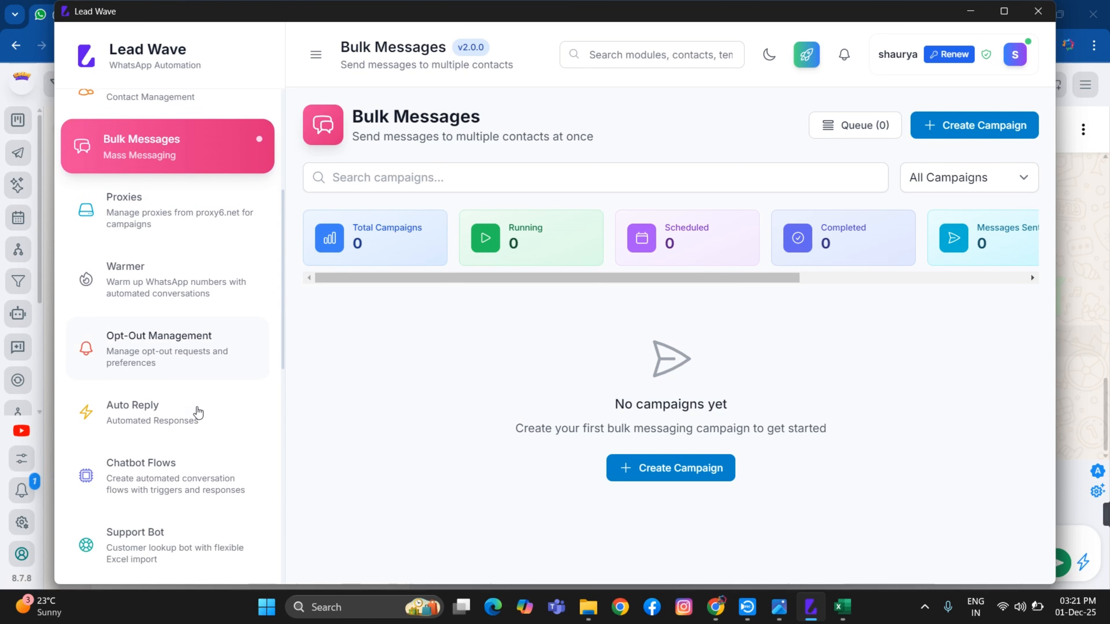
scroll(198, 411, "down", 2)
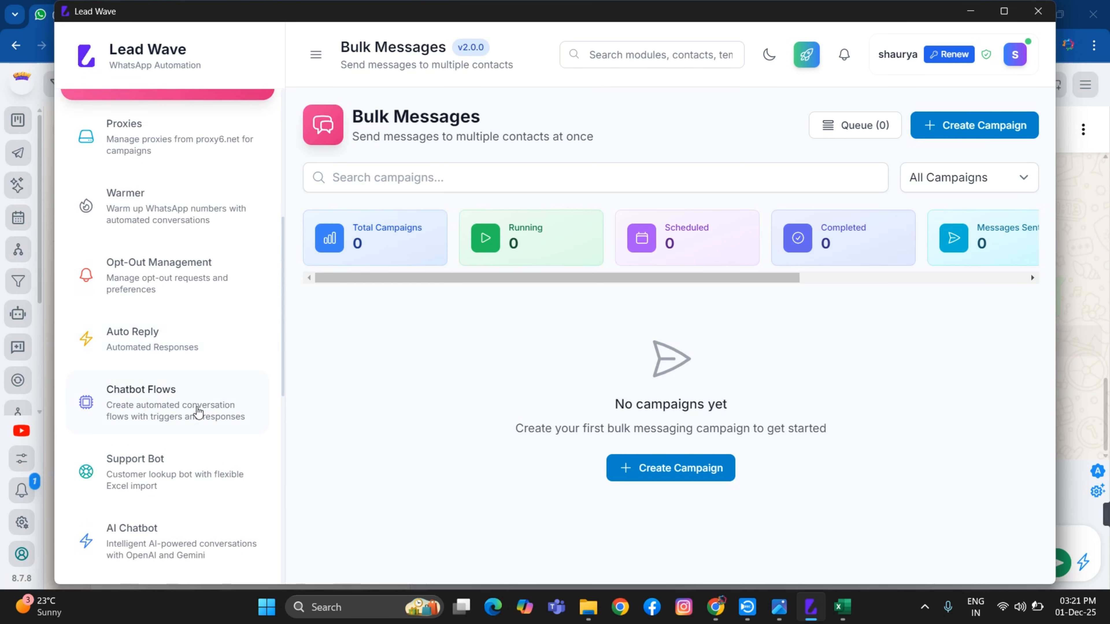
scroll(141, 391, "down", 1)
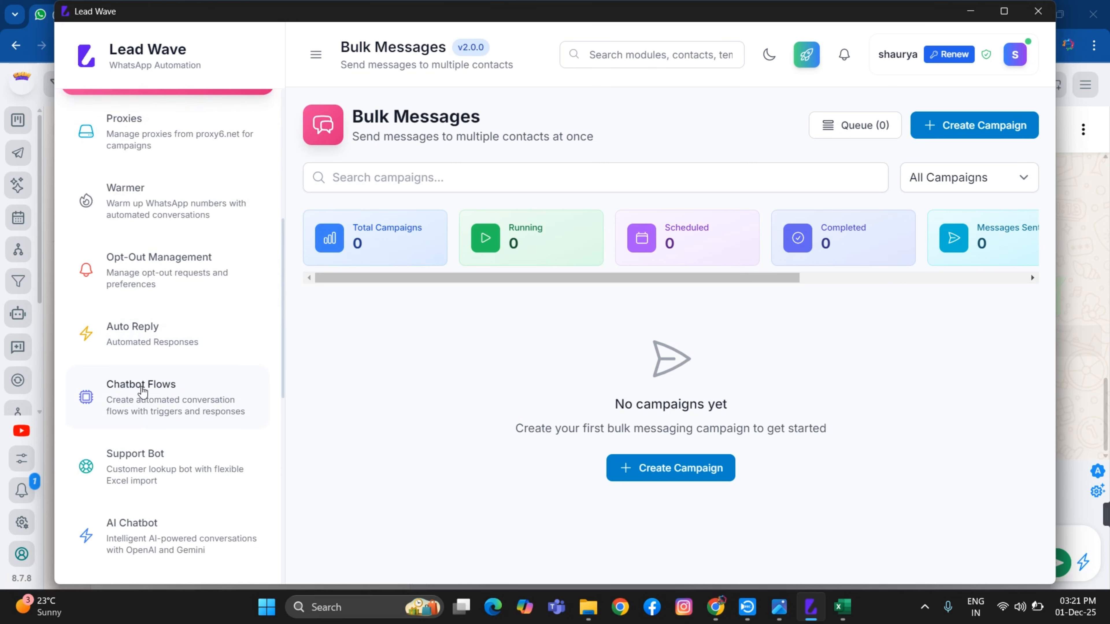
scroll(142, 391, "down", 2)
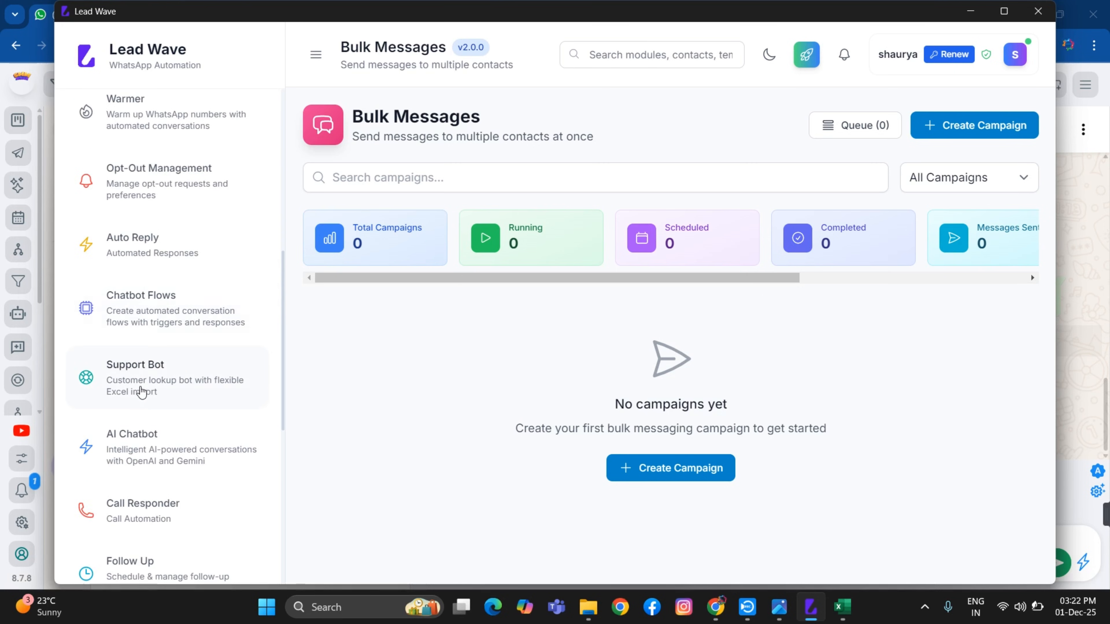
left_click(162, 316)
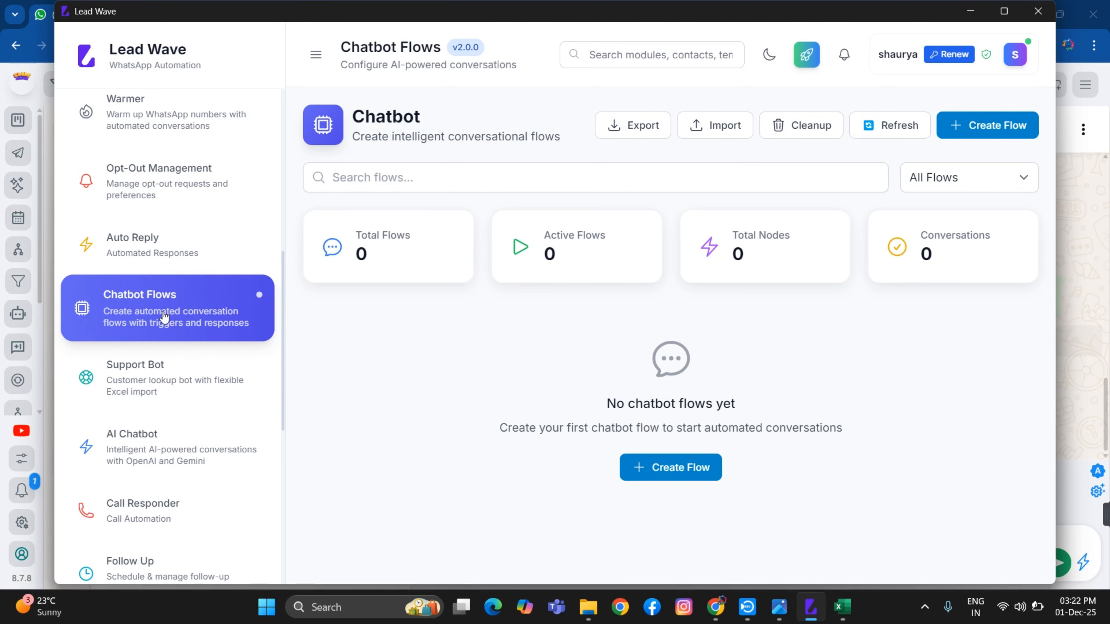
scroll(164, 315, "down", 4)
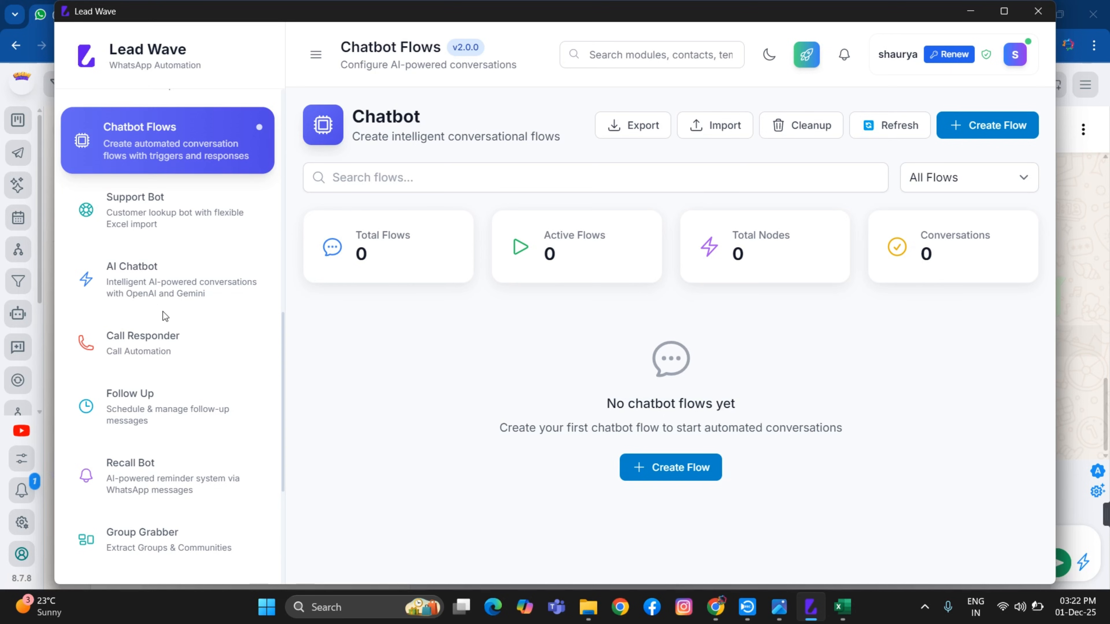
scroll(147, 273, "down", 3)
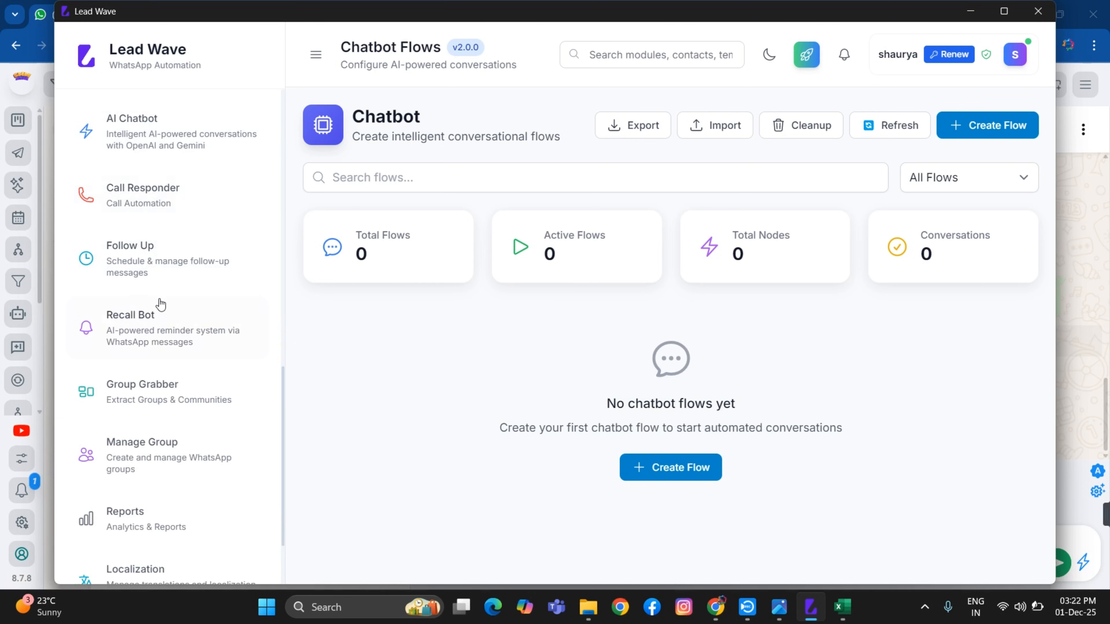
scroll(158, 350, "down", 2)
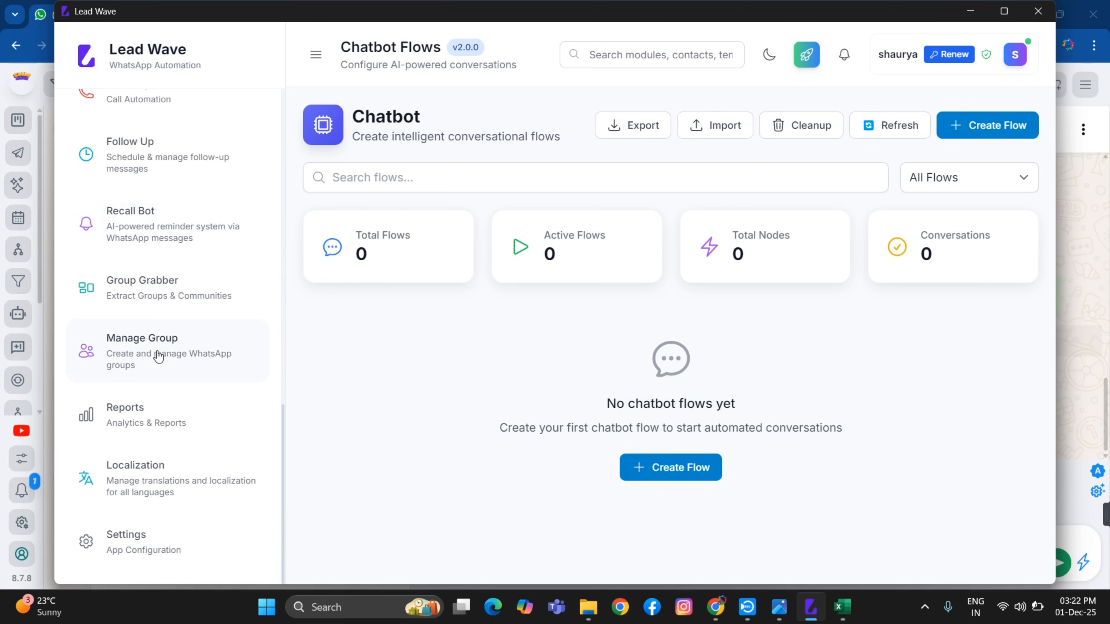
scroll(158, 356, "up", 8)
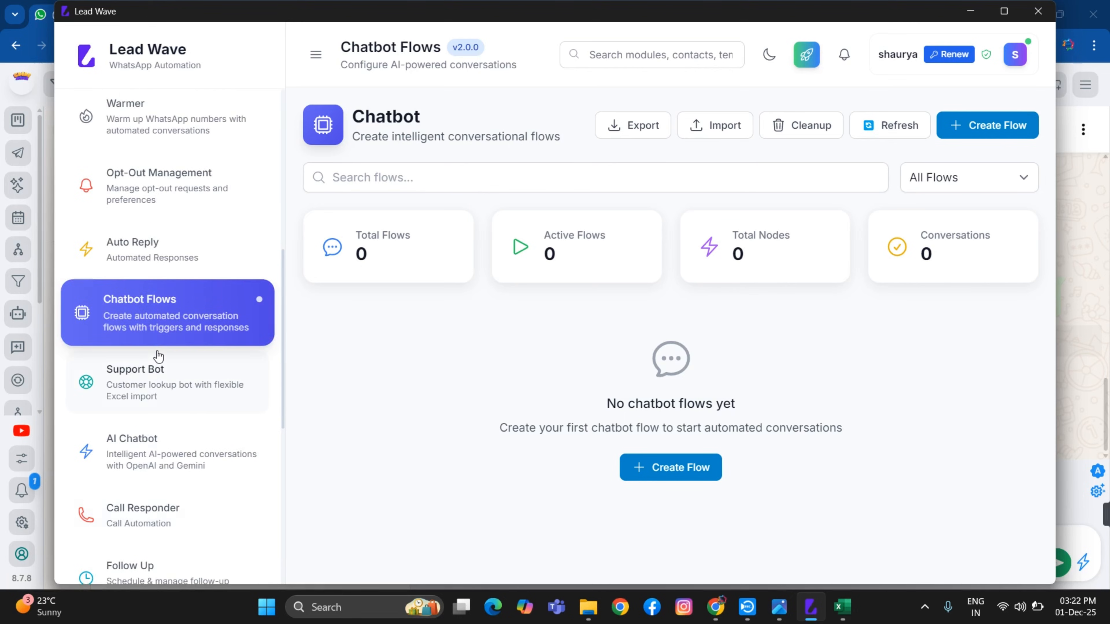
scroll(159, 356, "up", 3)
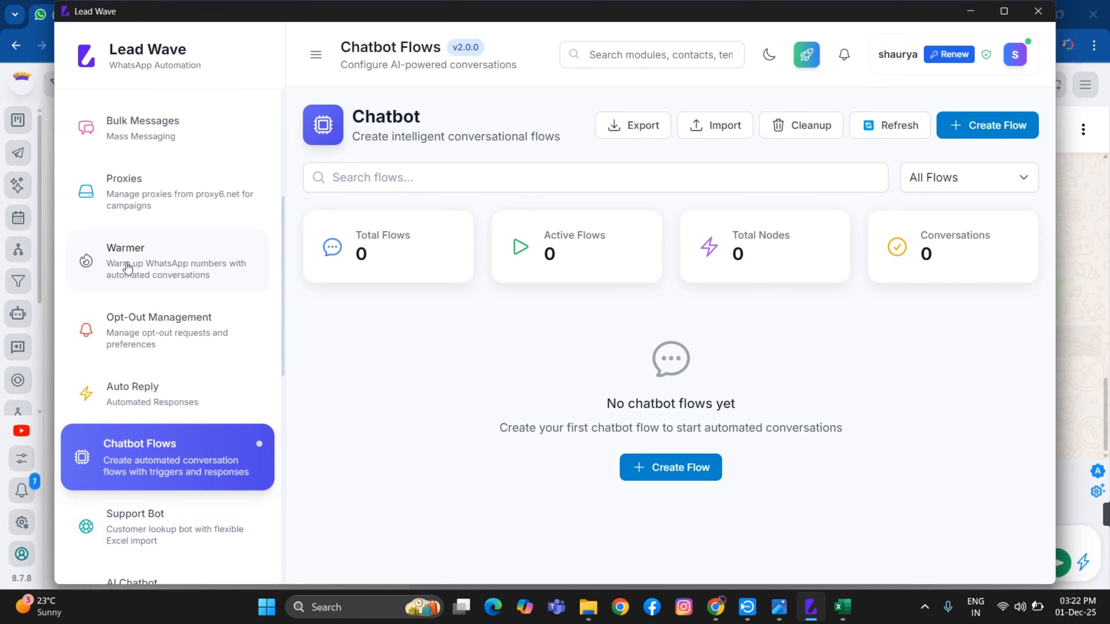